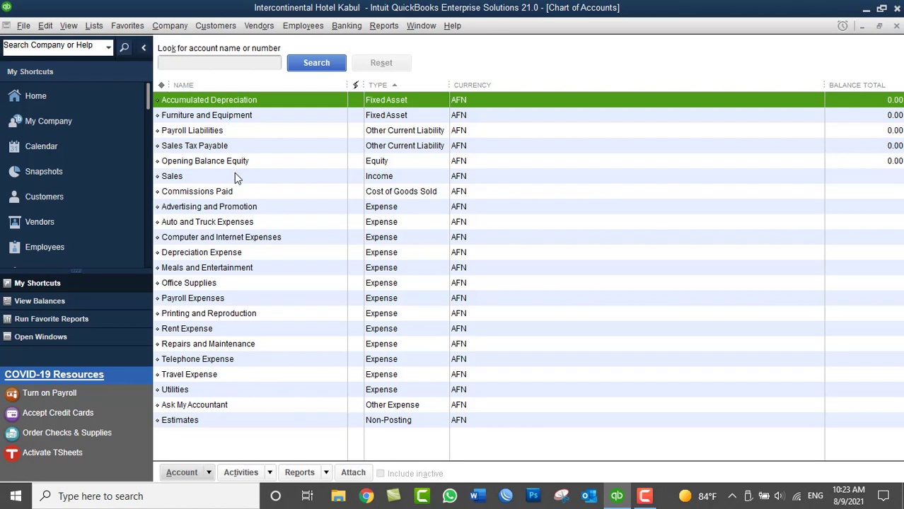
# - Delete the Sales income account from the chart of accounts and confirm the deletion
pyautogui.click(373, 181)
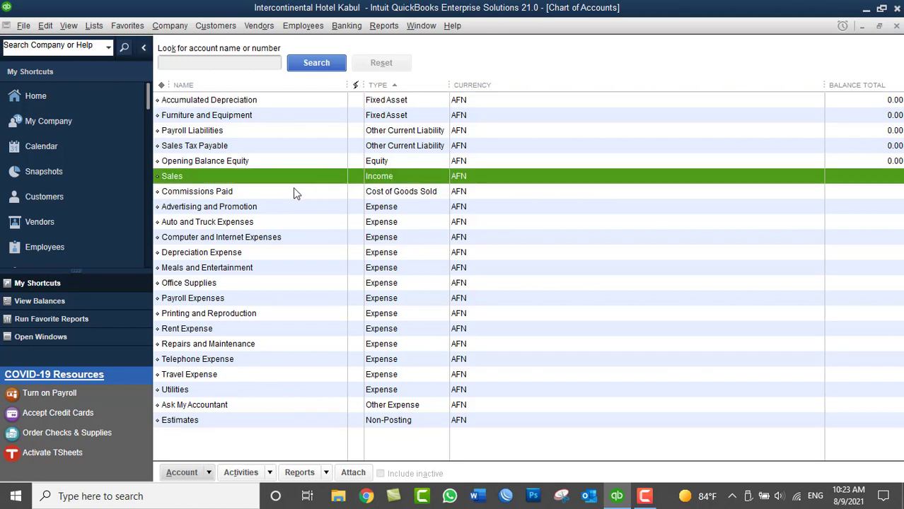
pyautogui.rightClick(184, 182)
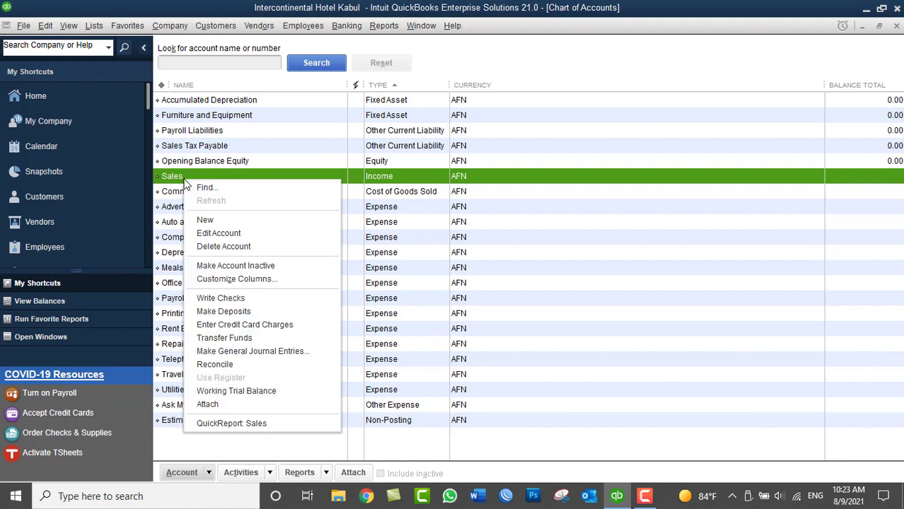
pyautogui.click(210, 246)
pyautogui.click(420, 162)
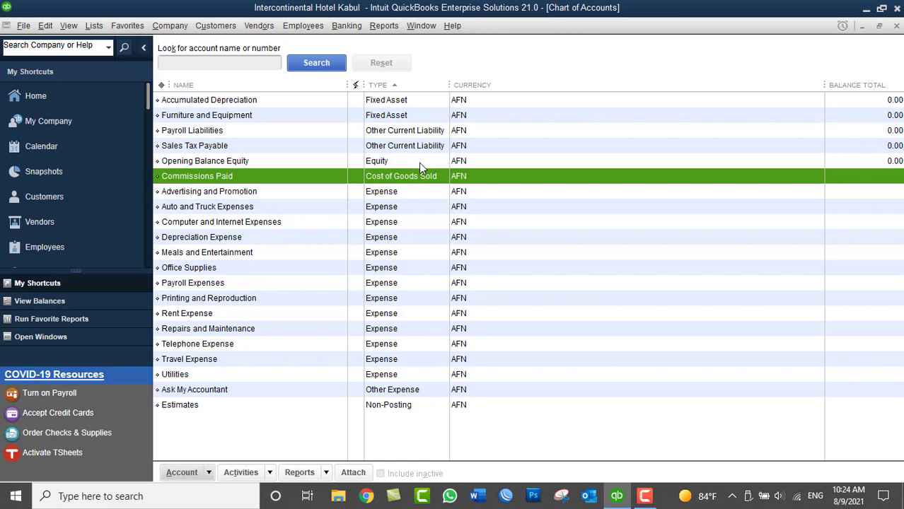
pyautogui.click(418, 162)
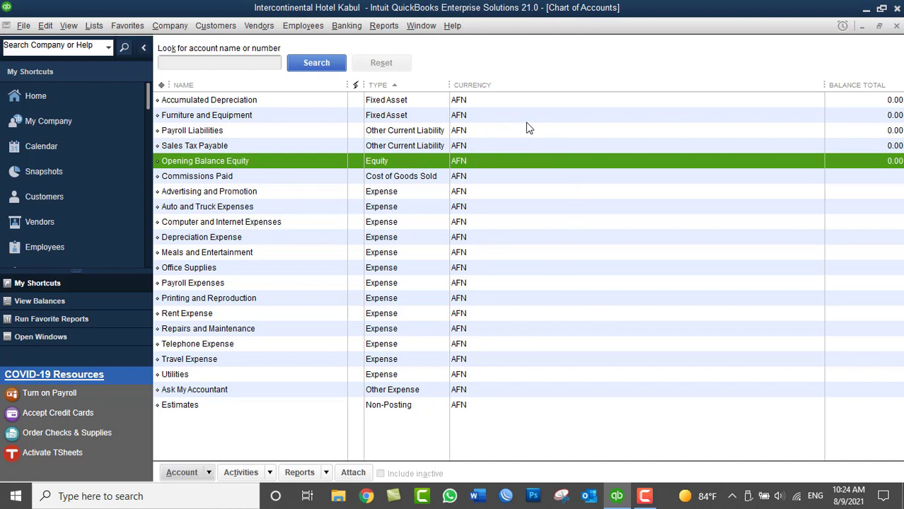
# - Start a new Income account named Financial Management, without making it a subaccount
pyautogui.rightClick(584, 119)
pyautogui.click(609, 155)
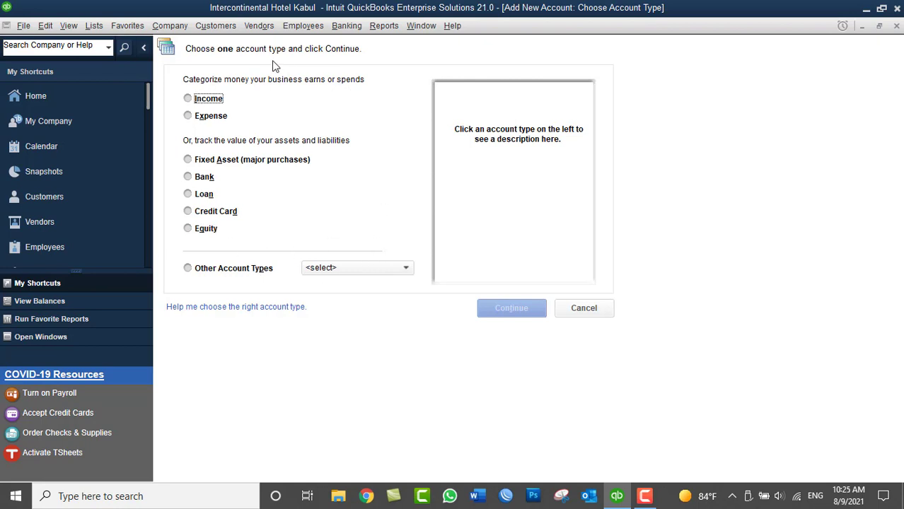
pyautogui.click(210, 102)
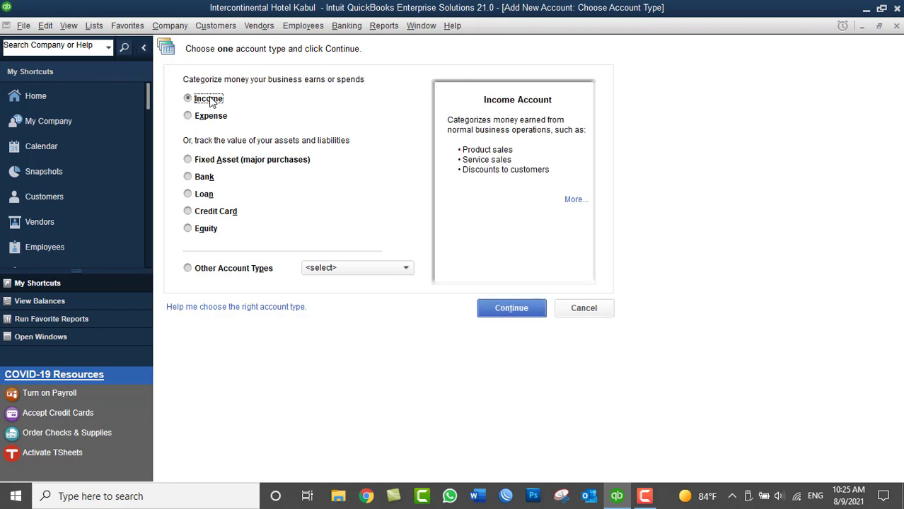
pyautogui.click(509, 311)
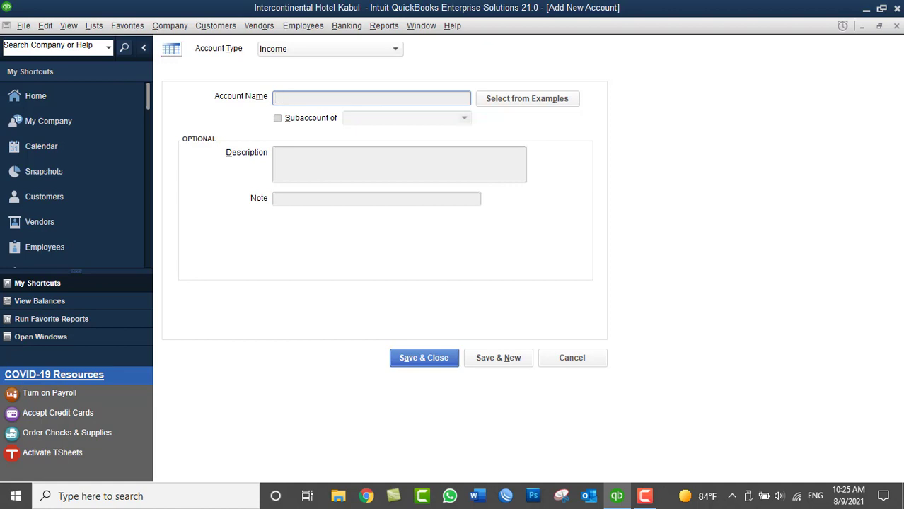
pyautogui.write('Financial Managment')
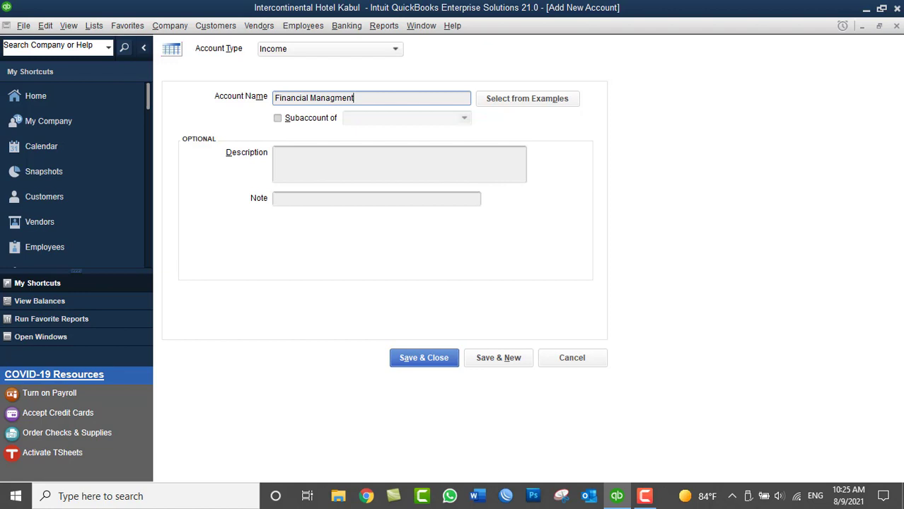
pyautogui.click(338, 99)
pyautogui.write('e')
pyautogui.moveTo(389, 101); pyautogui.dragTo(273, 107)
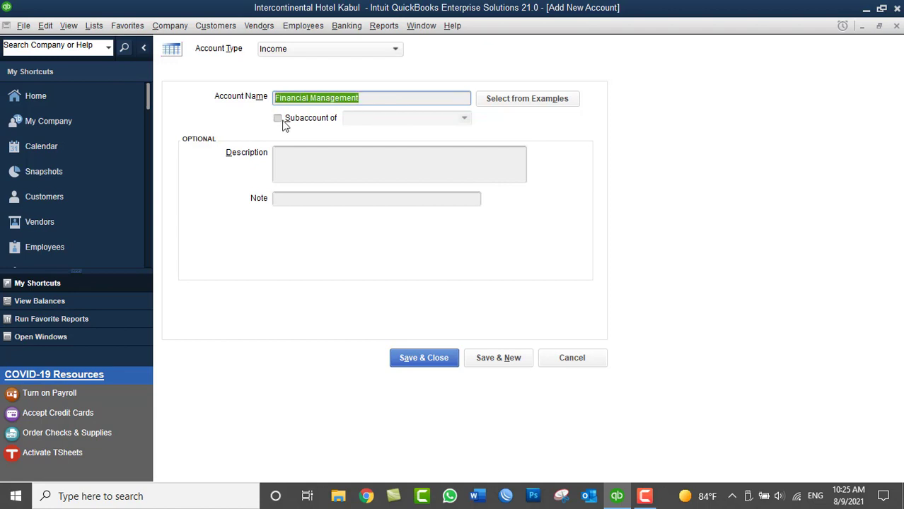
pyautogui.click(278, 120)
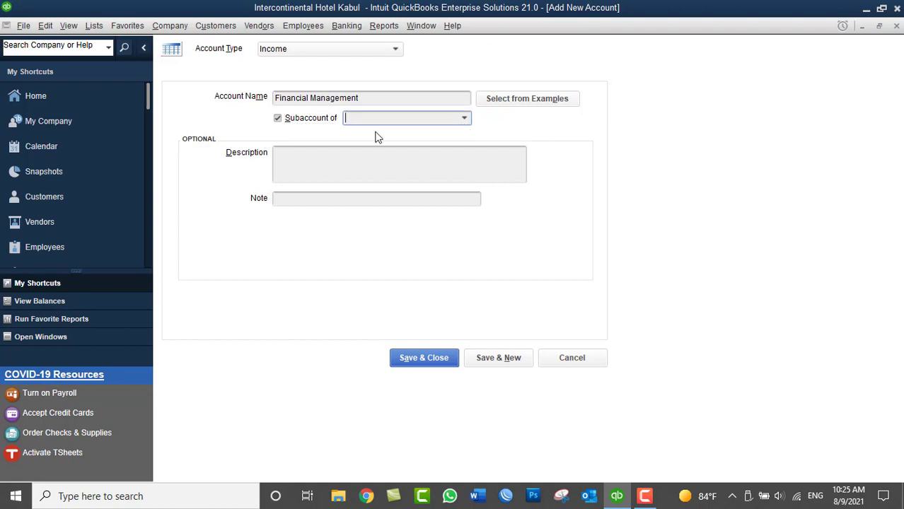
pyautogui.click(301, 115)
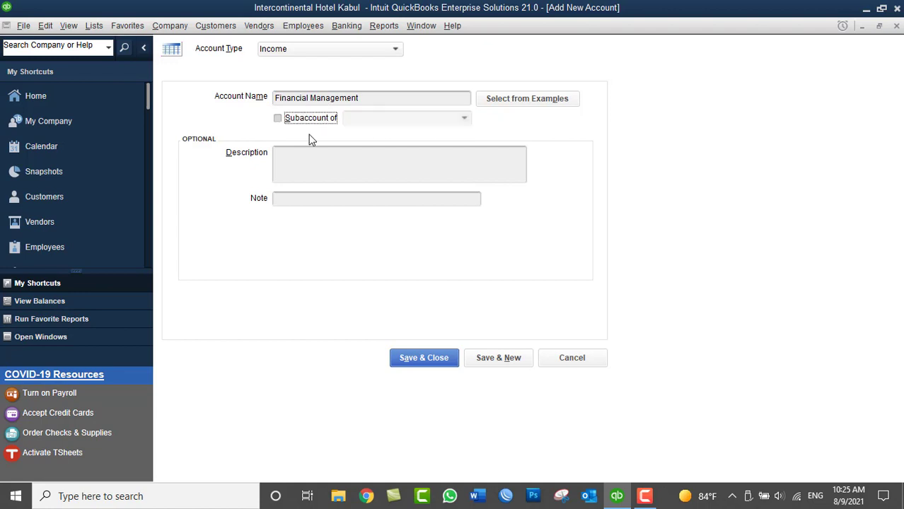
# - Enter the description "This account includes QuickBooks, Tally, Excel Accounting Classes" for the account, and save and close it
pyautogui.click(313, 157)
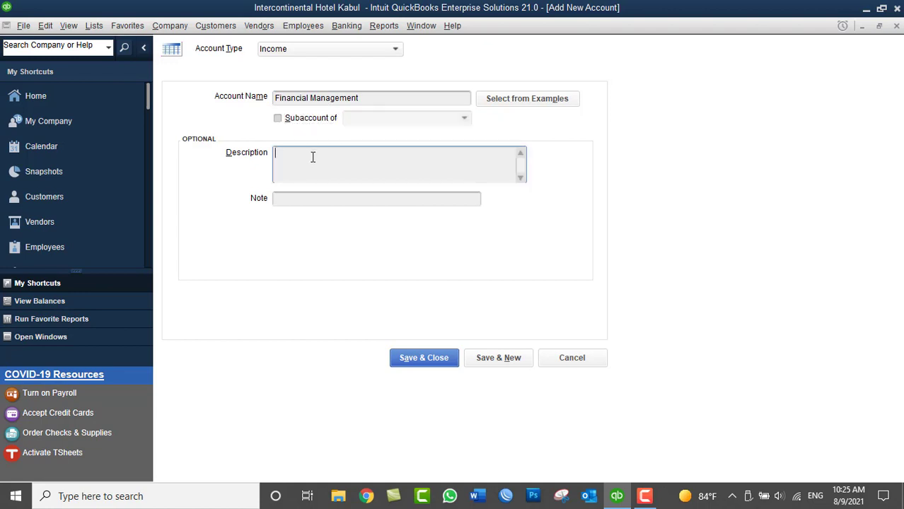
pyautogui.write('This account includes QuickBooks training')
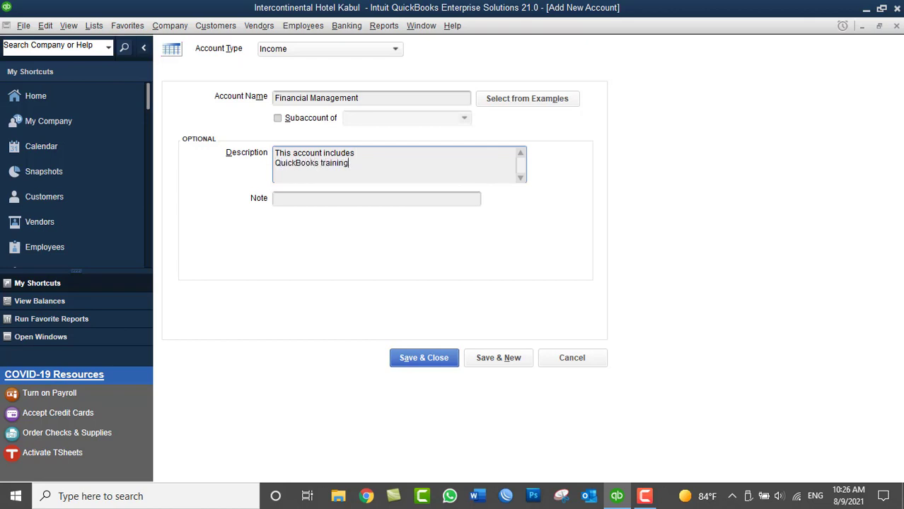
pyautogui.press('BackSpace')
pyautogui.press('BackSpace')
pyautogui.press('BackSpace')
pyautogui.press('BackSpace')
pyautogui.press('BackSpace')
pyautogui.press('BackSpace')
pyautogui.press('BackSpace')
pyautogui.press('BackSpace')
pyautogui.write(', ')
pyautogui.write('Tally')
pyautogui.write(', Pe')
pyautogui.press('BackSpace')
pyautogui.press('BackSpace')
pyautogui.write('Excel Account ing Classes')
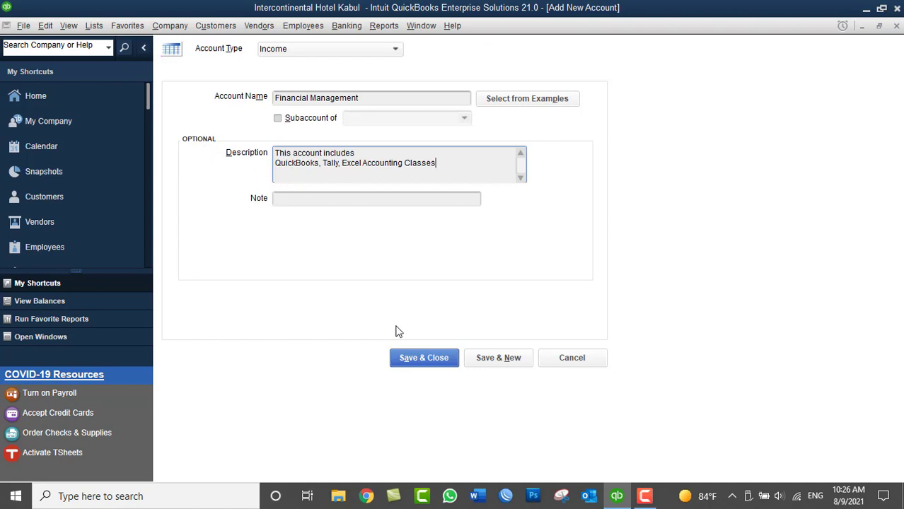
pyautogui.click(421, 359)
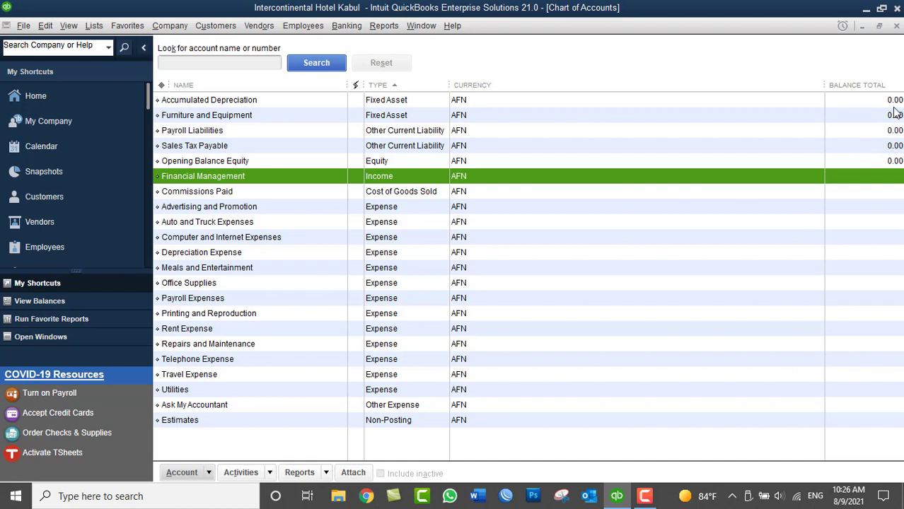
pyautogui.click(398, 106)
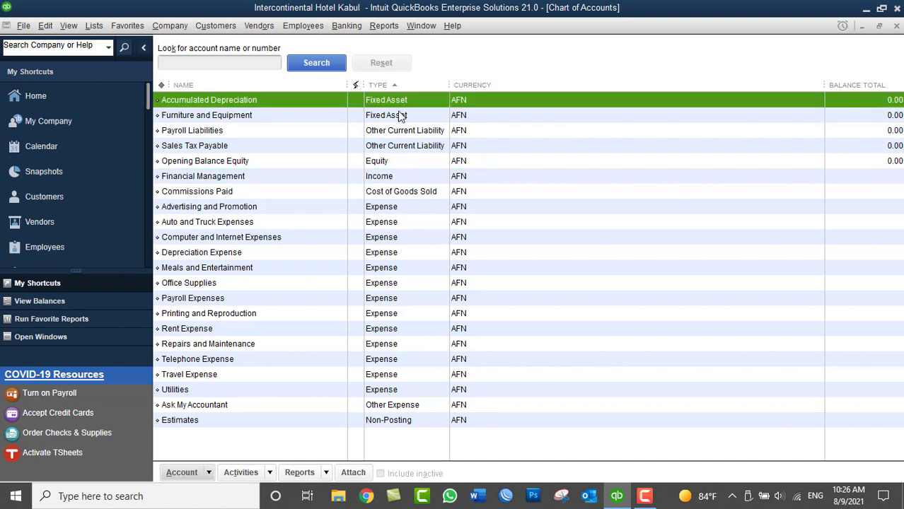
pyautogui.click(389, 134)
pyautogui.click(387, 161)
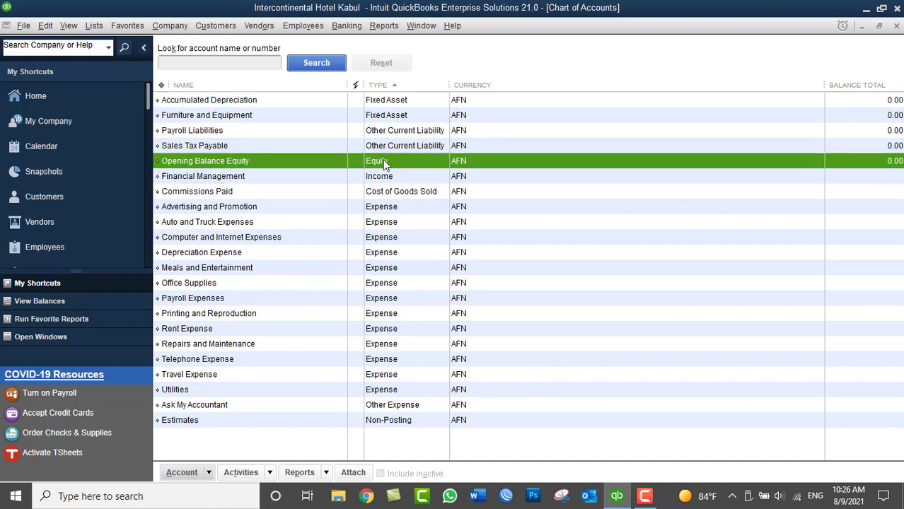
pyautogui.click(384, 176)
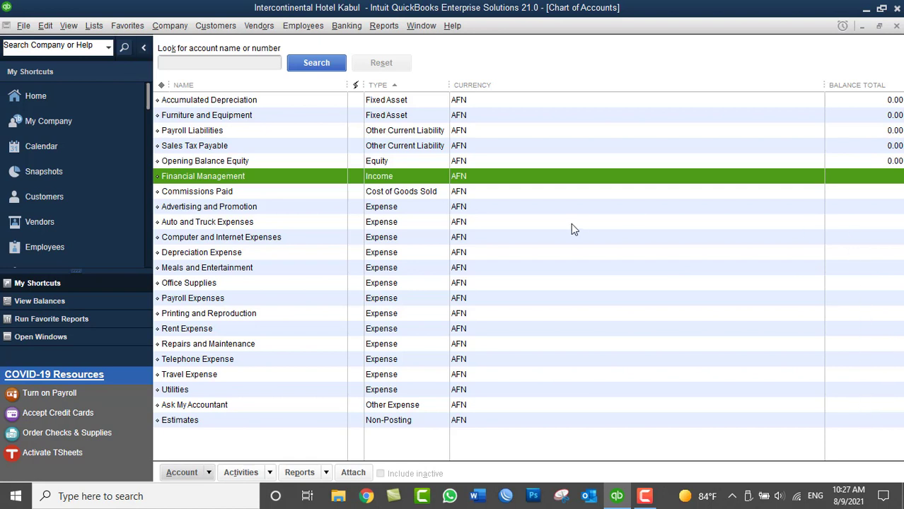
# - Add an Income account named English Language without a description or note, and save it while continuing to another new account
pyautogui.rightClick(549, 192)
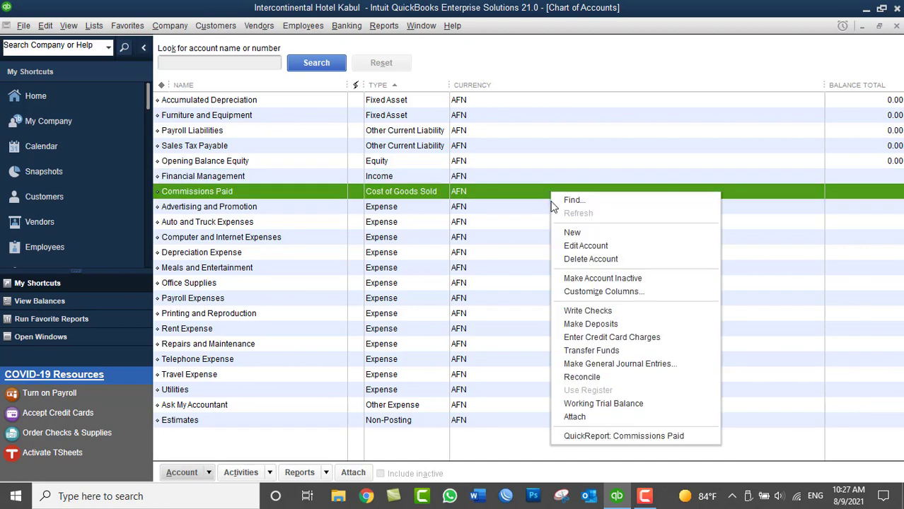
pyautogui.click(566, 233)
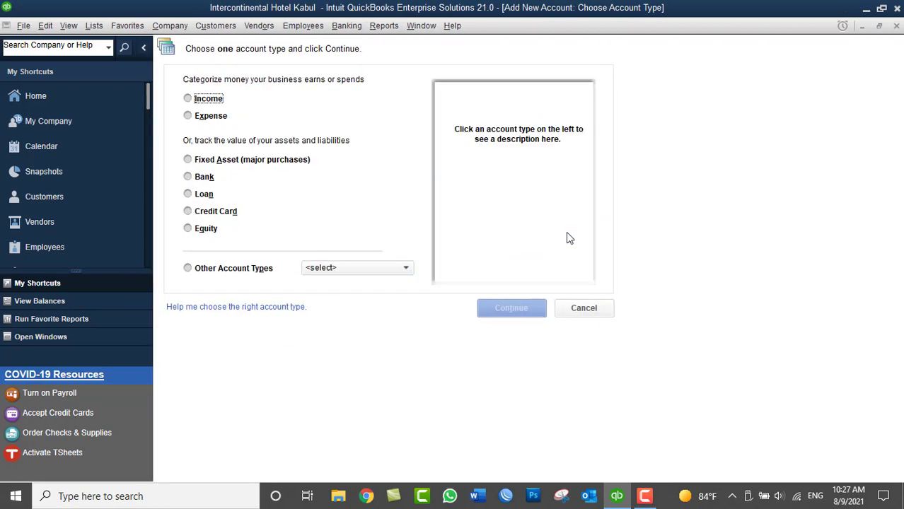
pyautogui.click(206, 101)
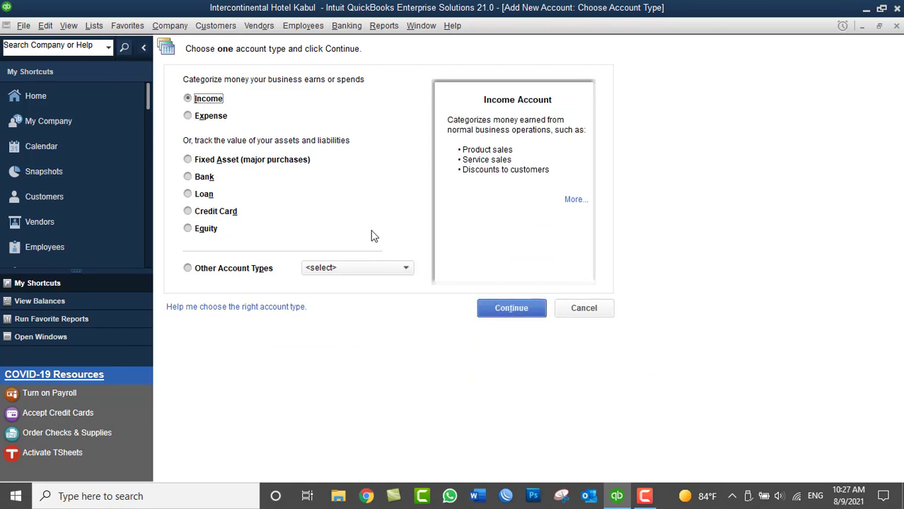
pyautogui.click(509, 309)
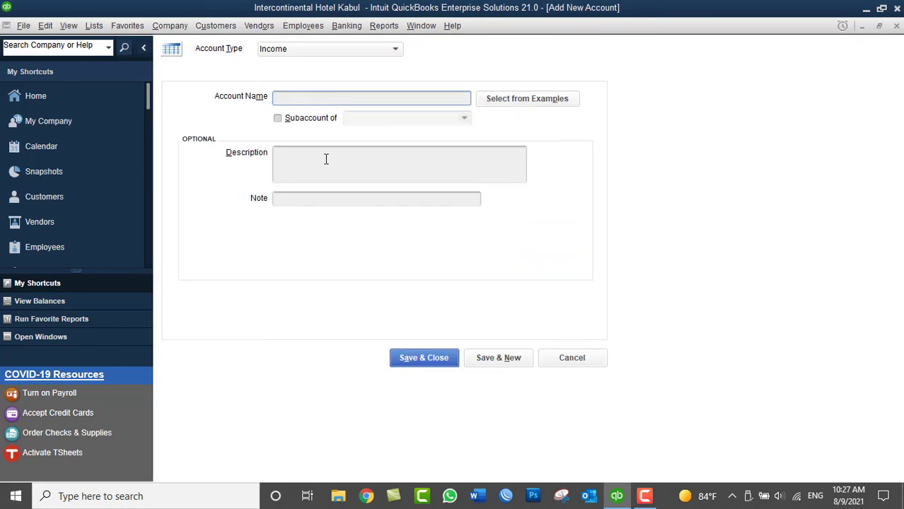
pyautogui.write('English Language')
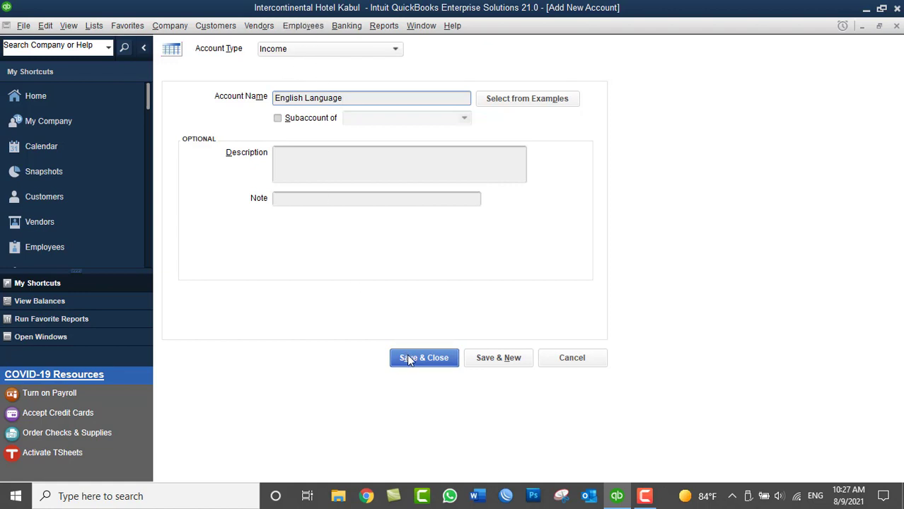
pyautogui.click(338, 158)
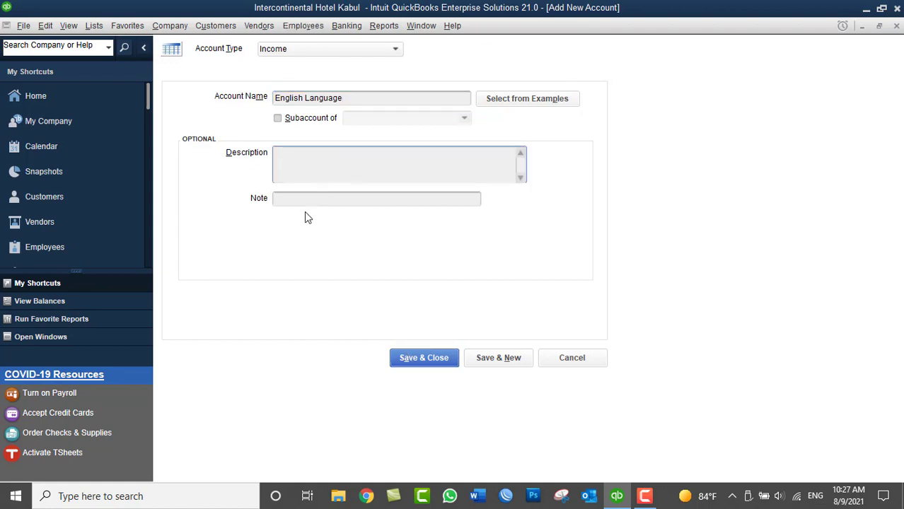
pyautogui.click(305, 200)
pyautogui.click(316, 164)
pyautogui.click(346, 99)
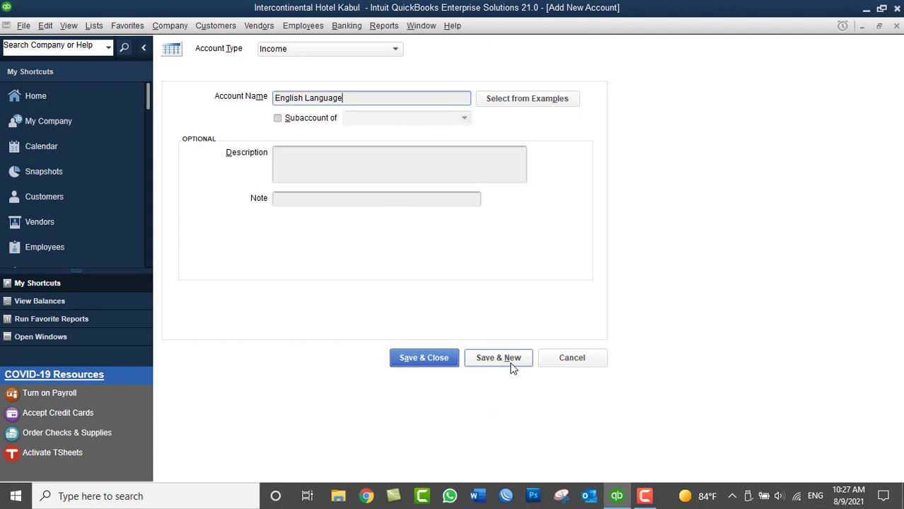
pyautogui.moveTo(353, 99); pyautogui.dragTo(267, 102)
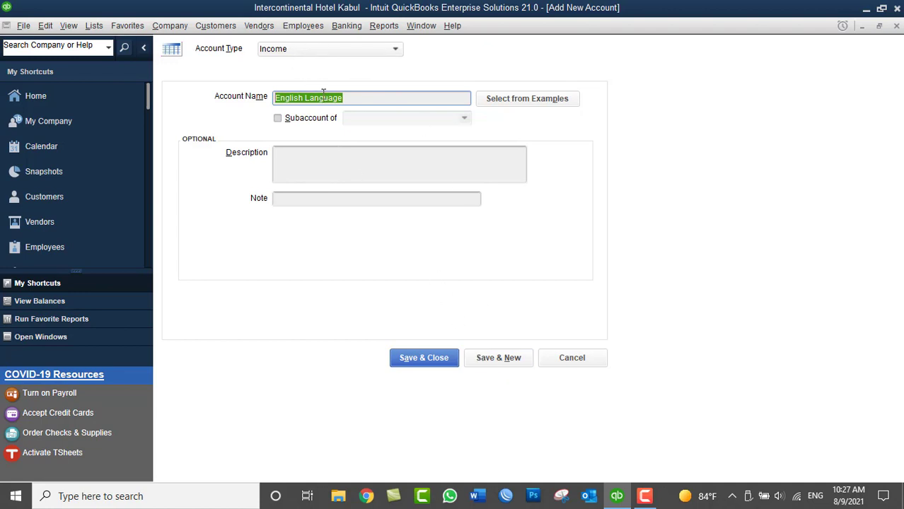
pyautogui.click(497, 359)
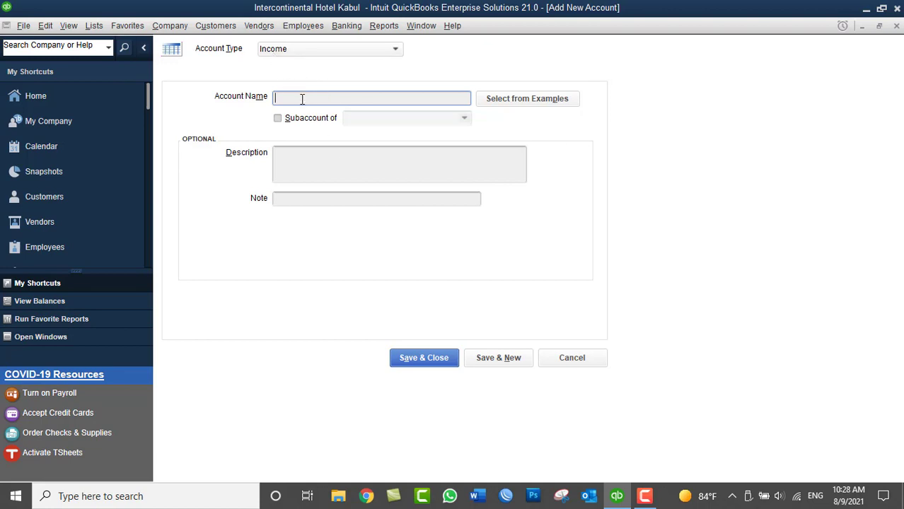
# - Name the next Income account Computer Short Courses, and save and close it
pyautogui.write('Computer Short Cu')
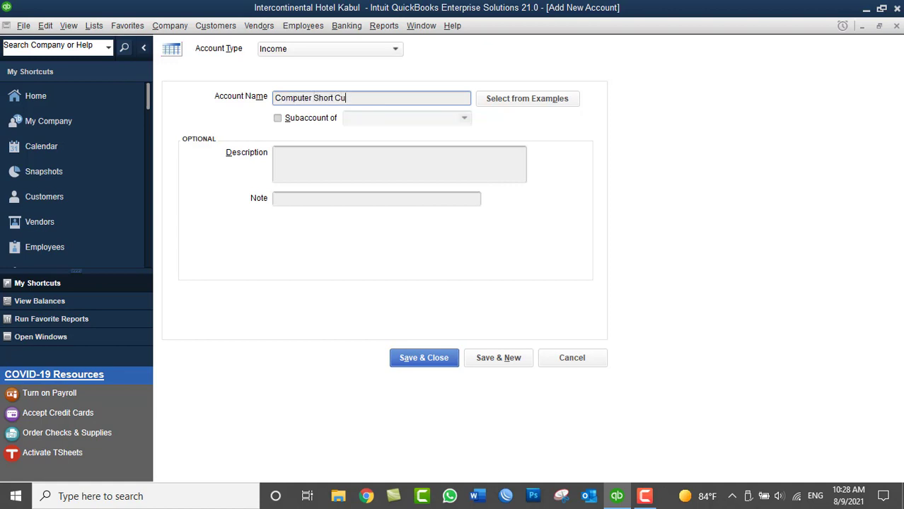
pyautogui.write('s')
pyautogui.press('BackSpace')
pyautogui.write('s')
pyautogui.press('BackSpace')
pyautogui.write('rses')
pyautogui.click(338, 97)
pyautogui.write('o')
pyautogui.moveTo(383, 98); pyautogui.dragTo(222, 94)
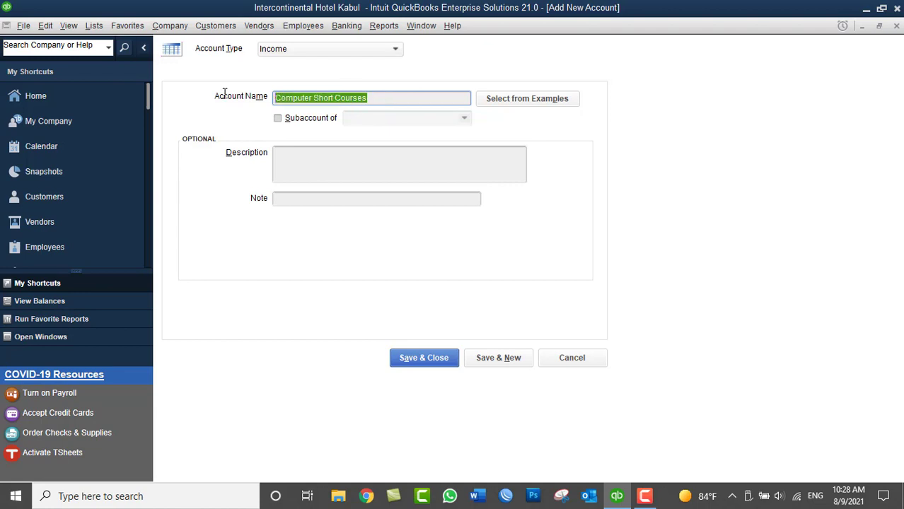
pyautogui.click(405, 358)
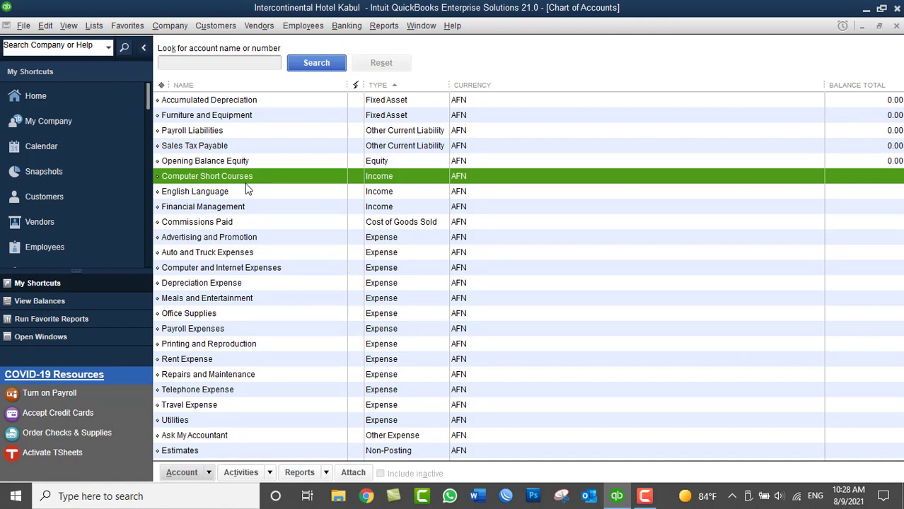
pyautogui.click(212, 197)
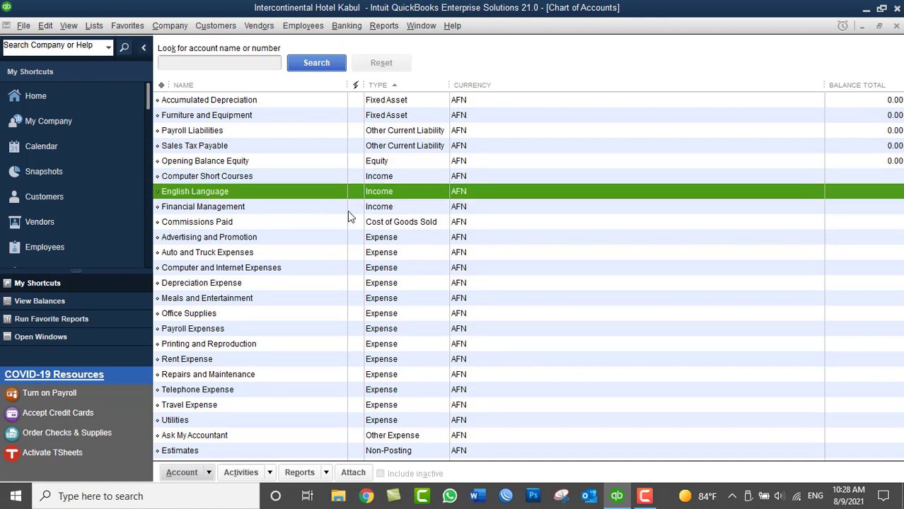
pyautogui.click(221, 208)
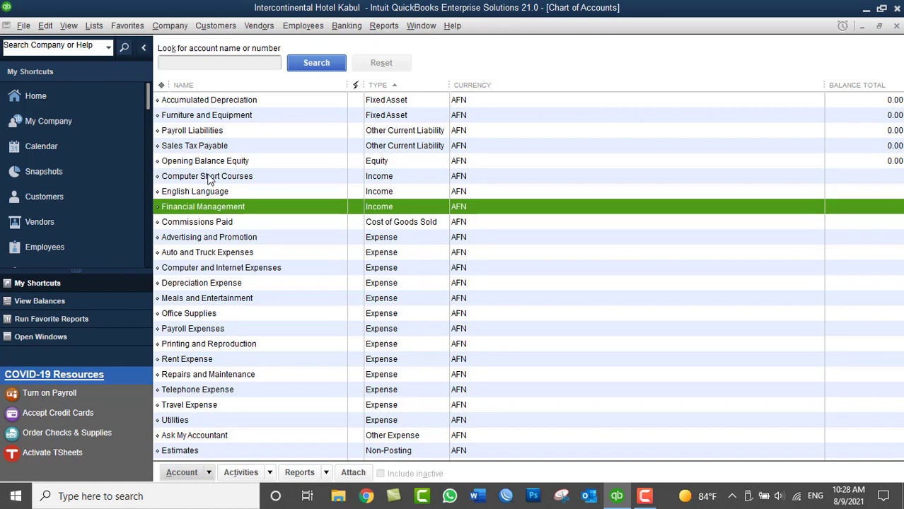
pyautogui.click(209, 178)
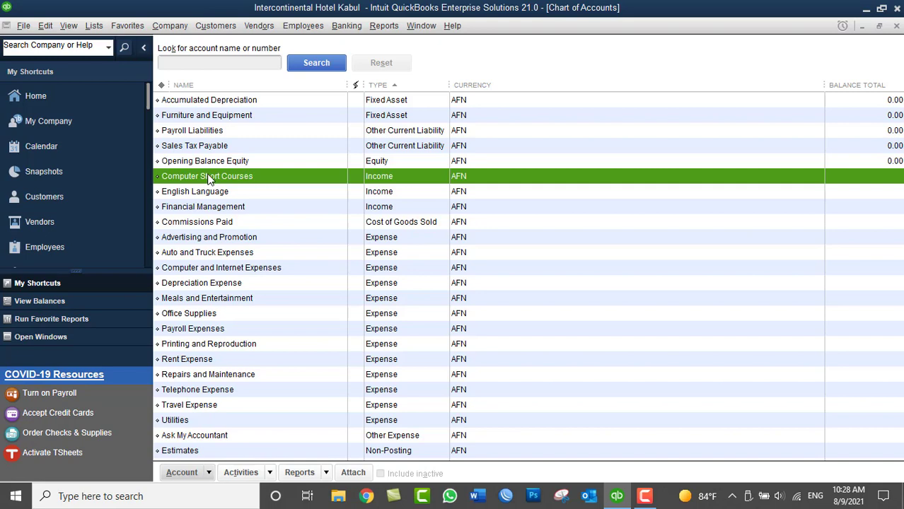
# - View the Profit & Loss Standard report for the company and close it
pyautogui.click(381, 28)
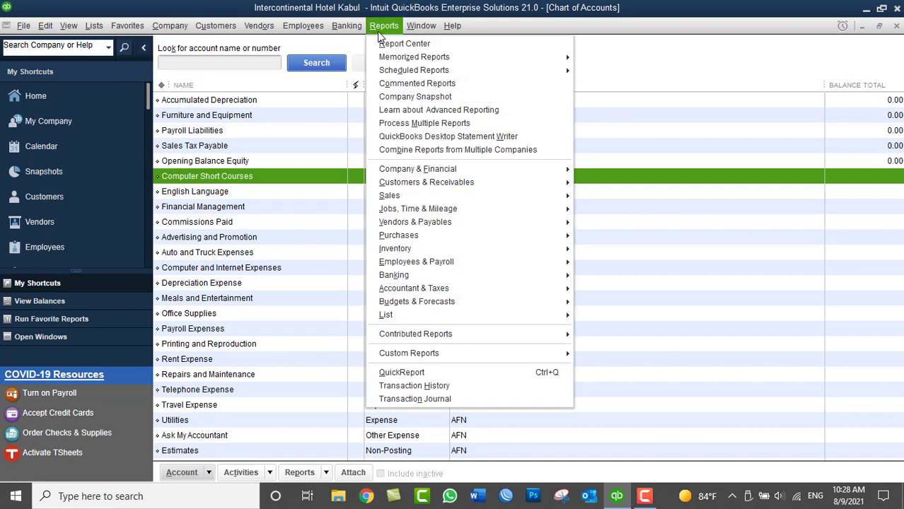
pyautogui.moveTo(423, 171)
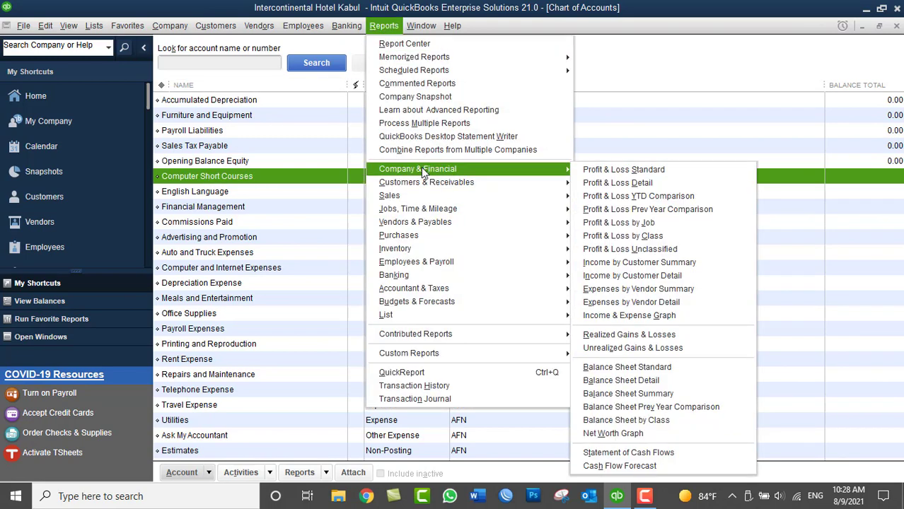
pyautogui.click(628, 171)
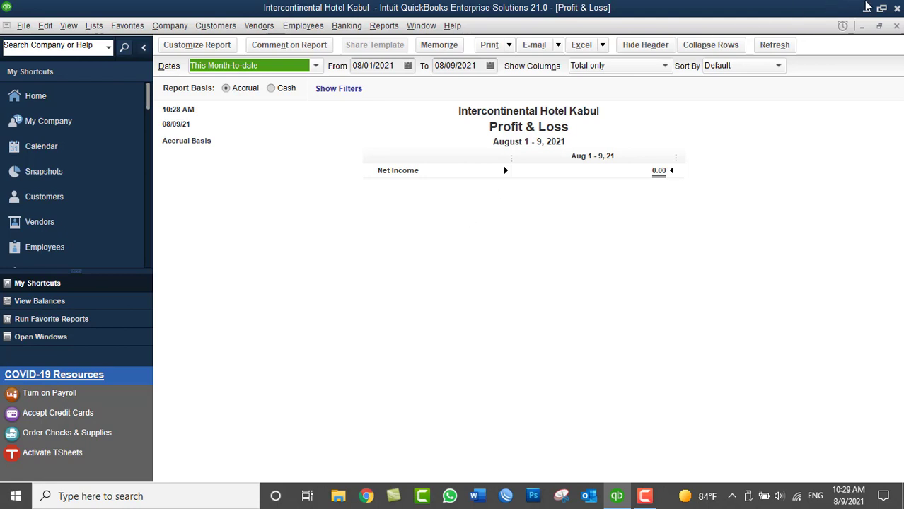
pyautogui.click(895, 26)
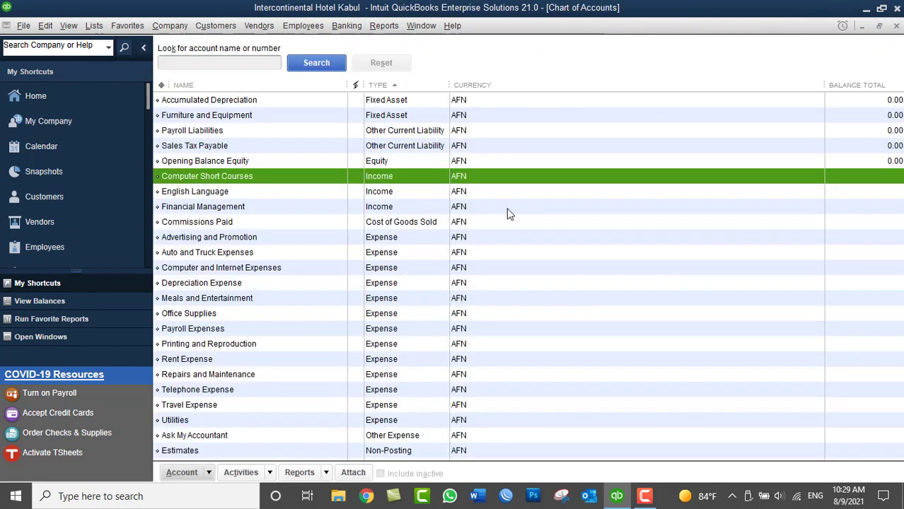
# - Review the Financial Management, English Language and Computer Short Courses income accounts in the chart of accounts
pyautogui.click(207, 208)
pyautogui.click(204, 191)
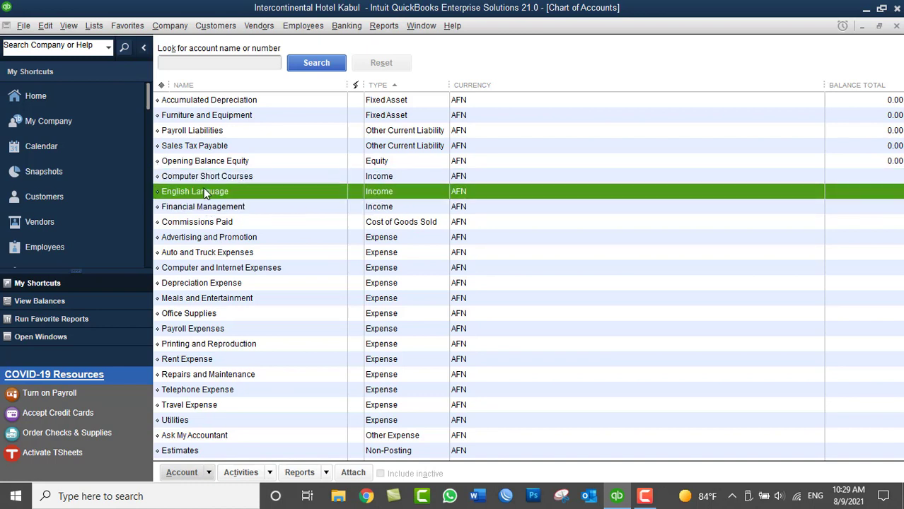
pyautogui.click(203, 178)
pyautogui.click(204, 192)
pyautogui.click(207, 208)
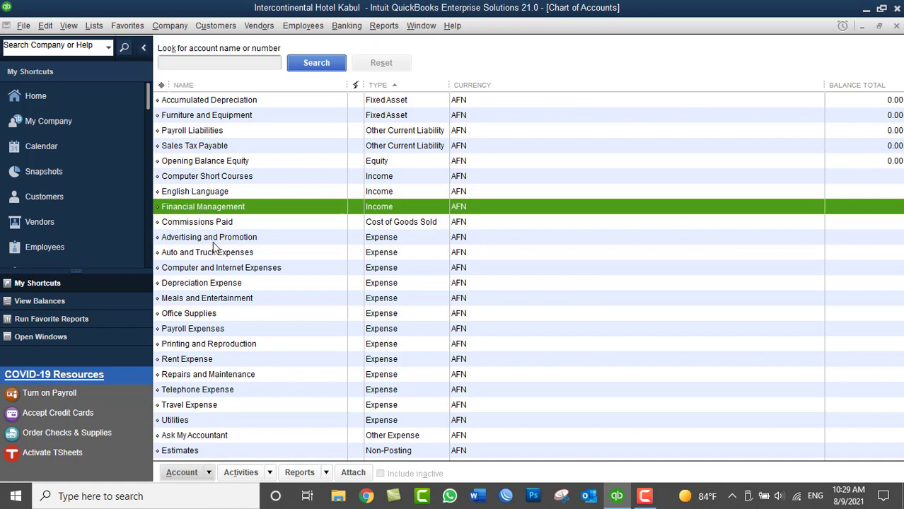
# - Review the default expense accounts one by one, from Advertising and Promotion down to Utilities
pyautogui.click(209, 240)
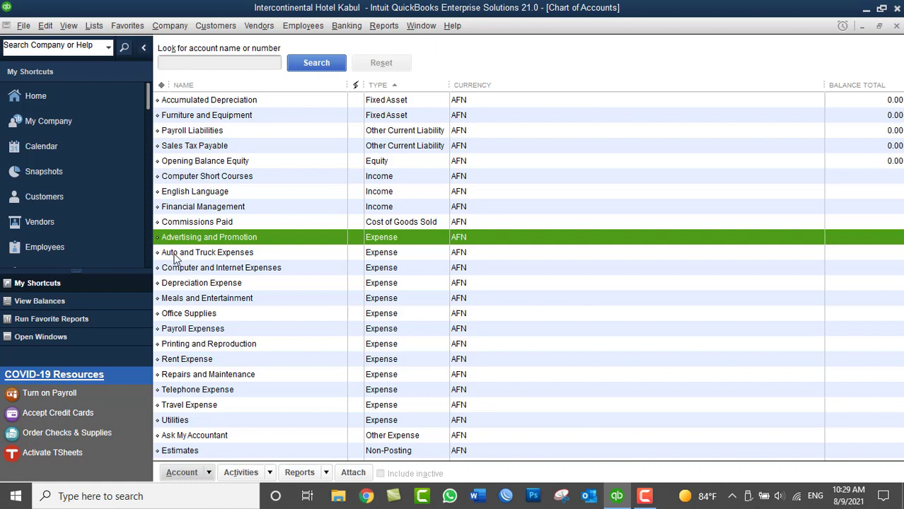
pyautogui.click(219, 253)
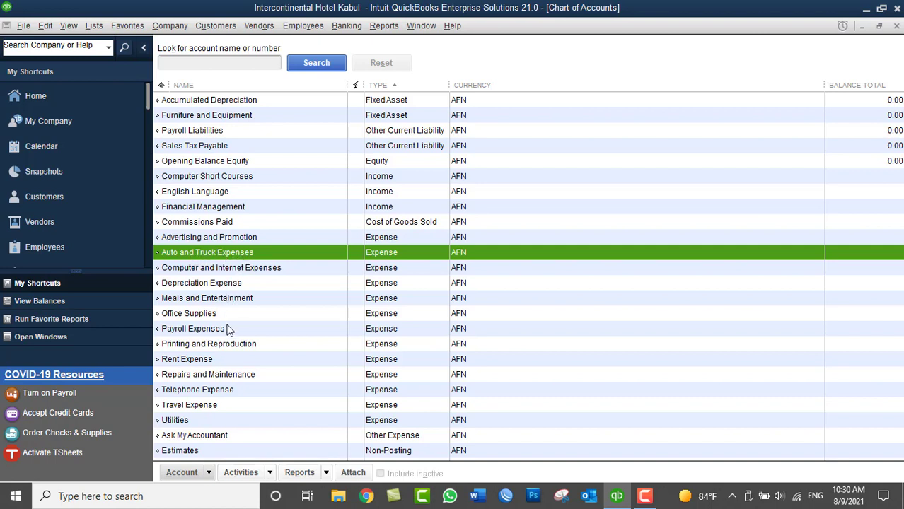
pyautogui.click(191, 269)
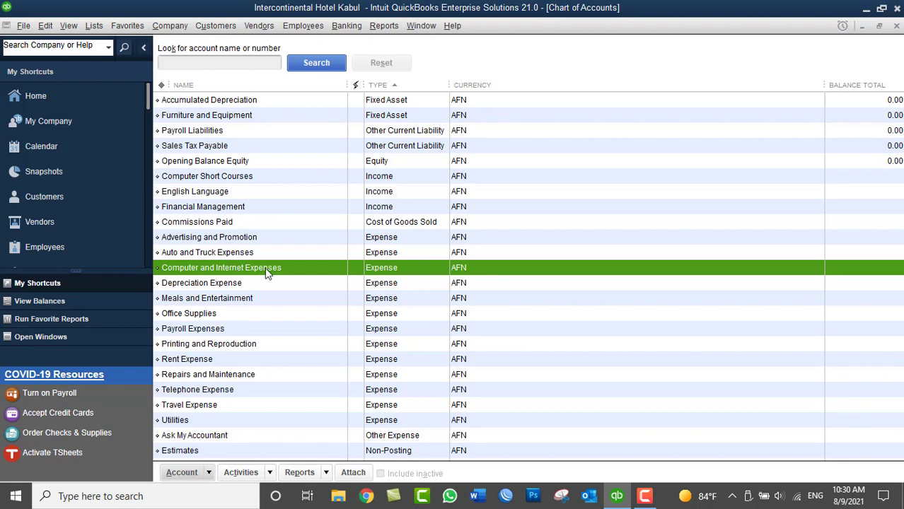
pyautogui.click(219, 286)
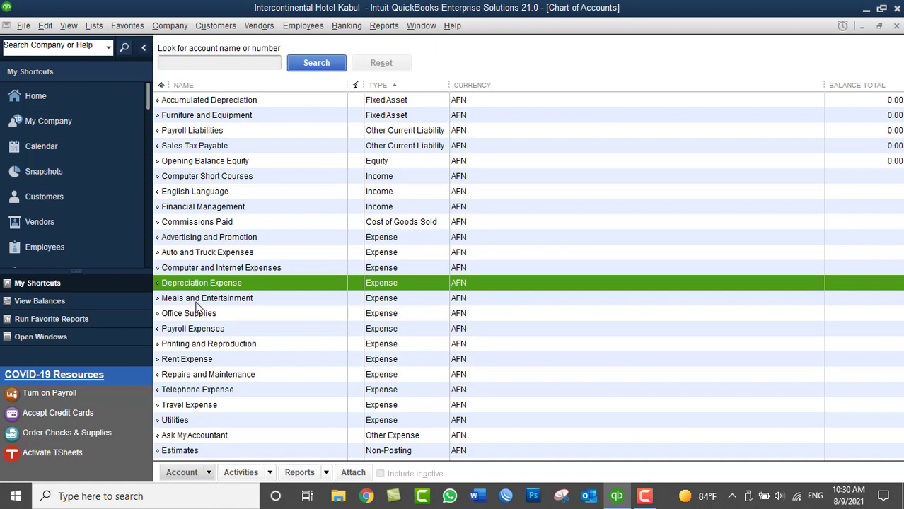
pyautogui.click(198, 300)
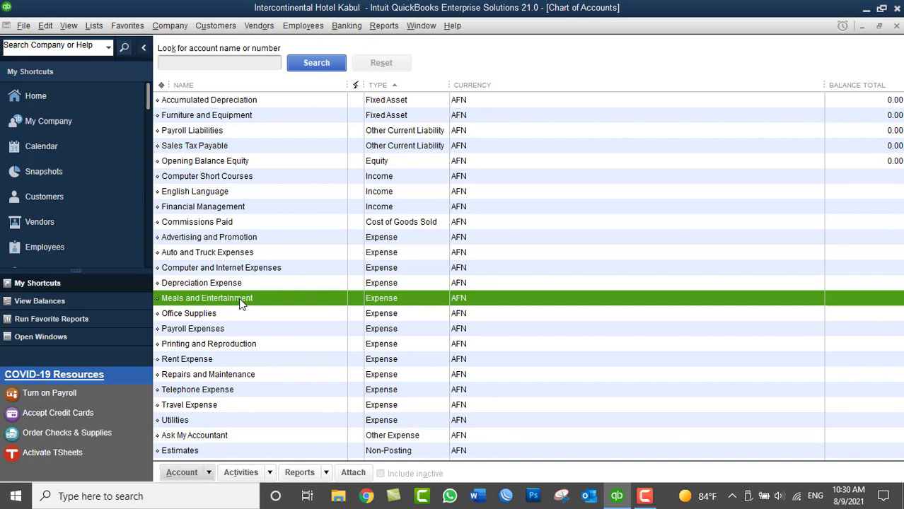
pyautogui.click(212, 315)
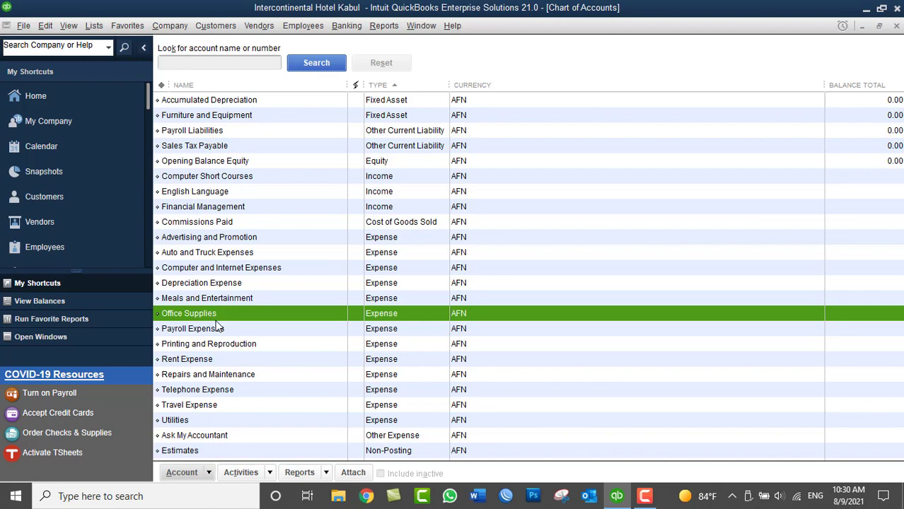
pyautogui.click(219, 331)
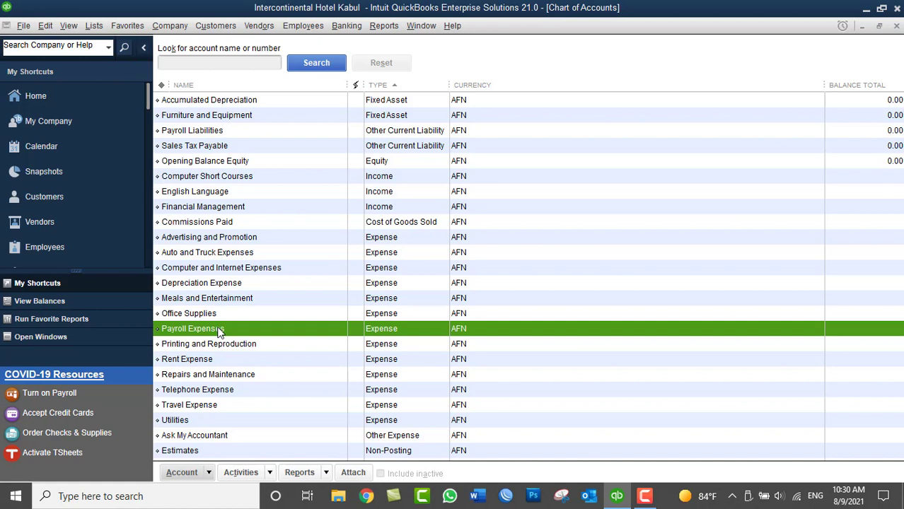
pyautogui.click(210, 346)
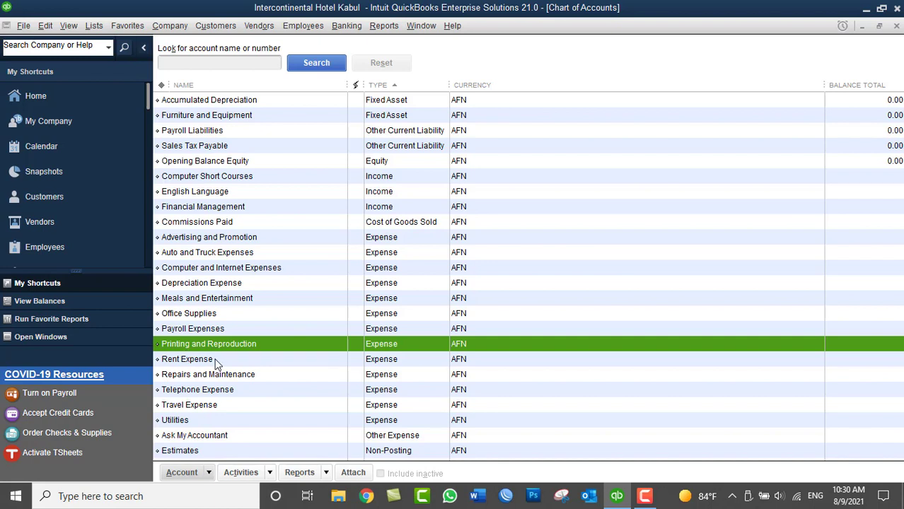
pyautogui.click(217, 362)
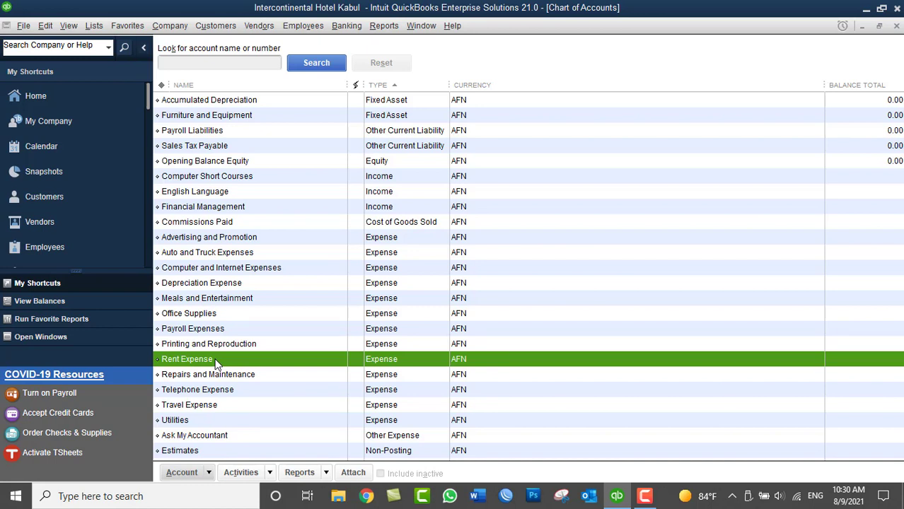
pyautogui.click(205, 374)
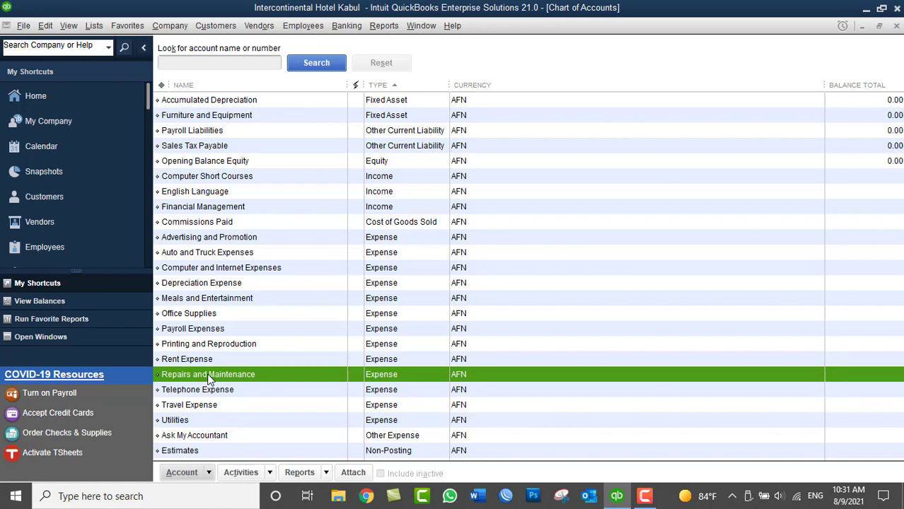
pyautogui.click(198, 392)
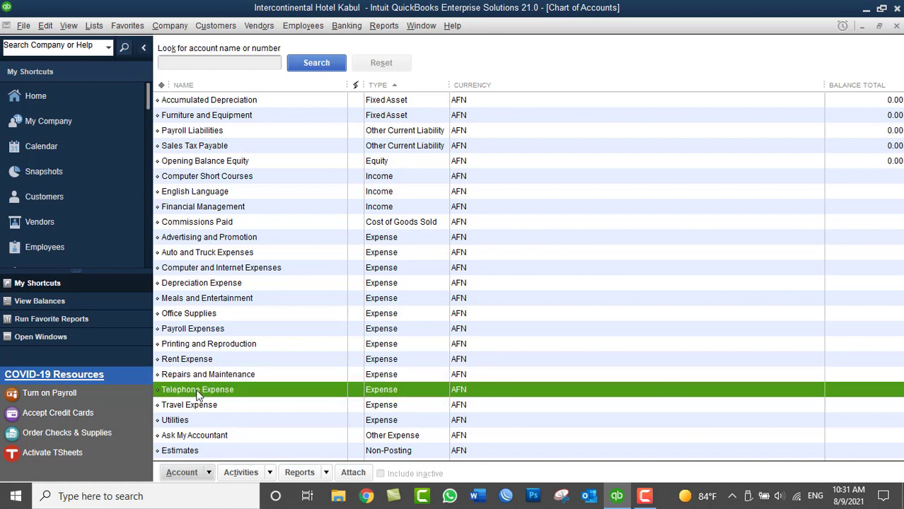
pyautogui.click(188, 407)
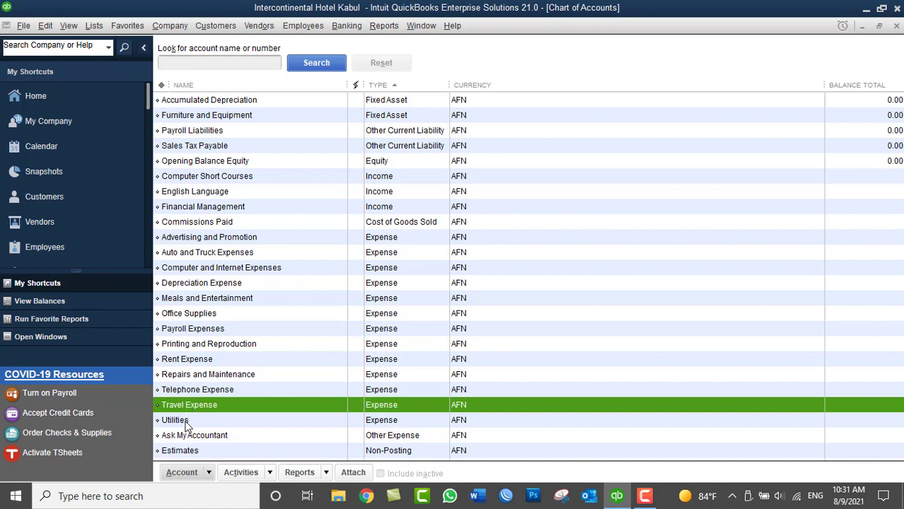
pyautogui.click(187, 422)
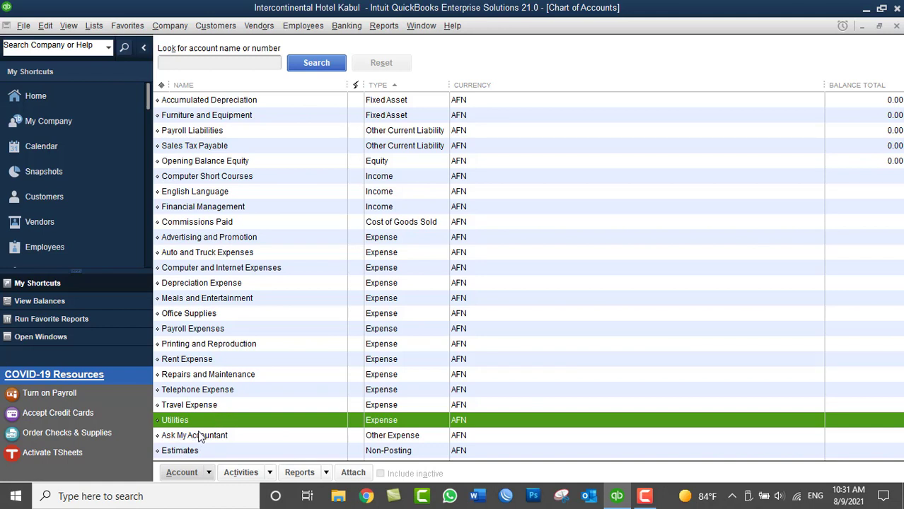
# - Examine the Ask My Accountant and Estimates accounts and the available customer commands
pyautogui.click(199, 453)
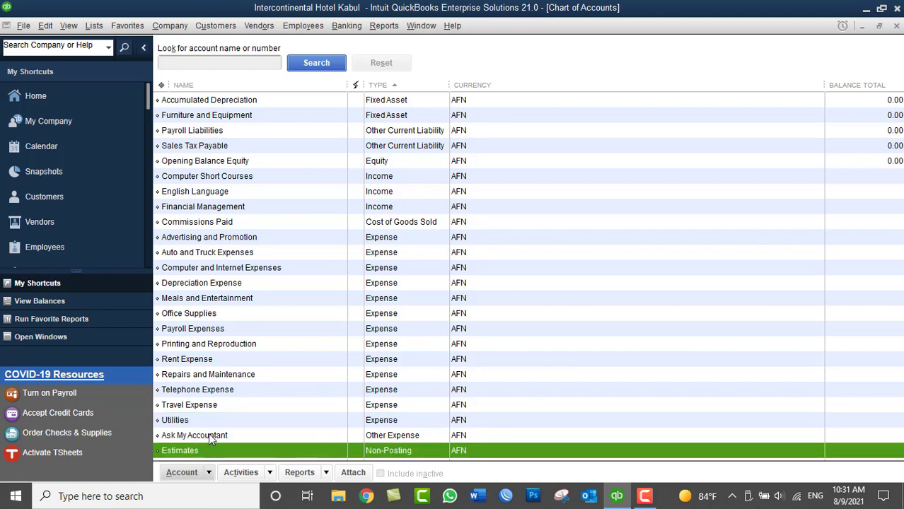
pyautogui.click(211, 437)
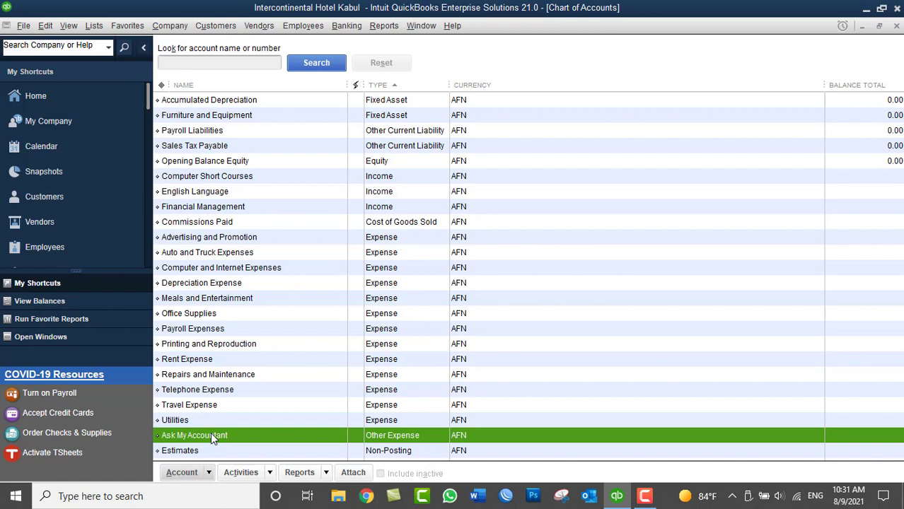
pyautogui.click(197, 453)
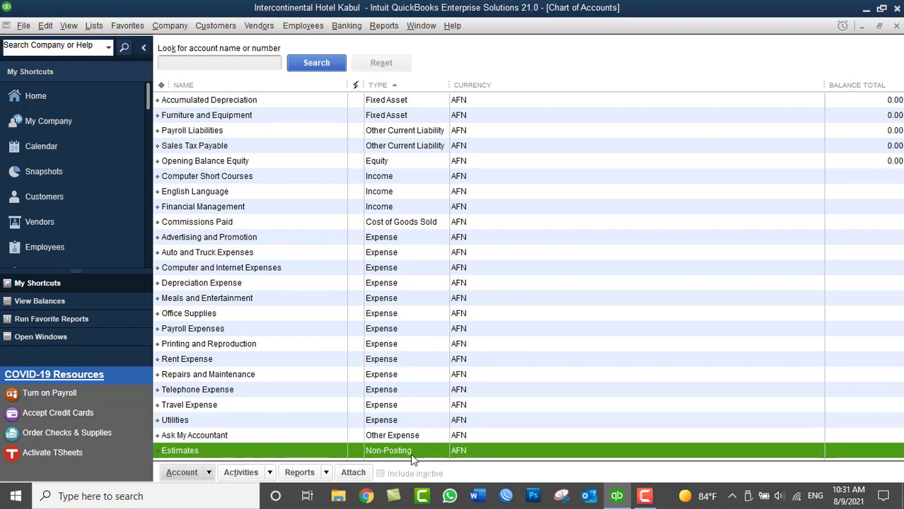
pyautogui.click(216, 28)
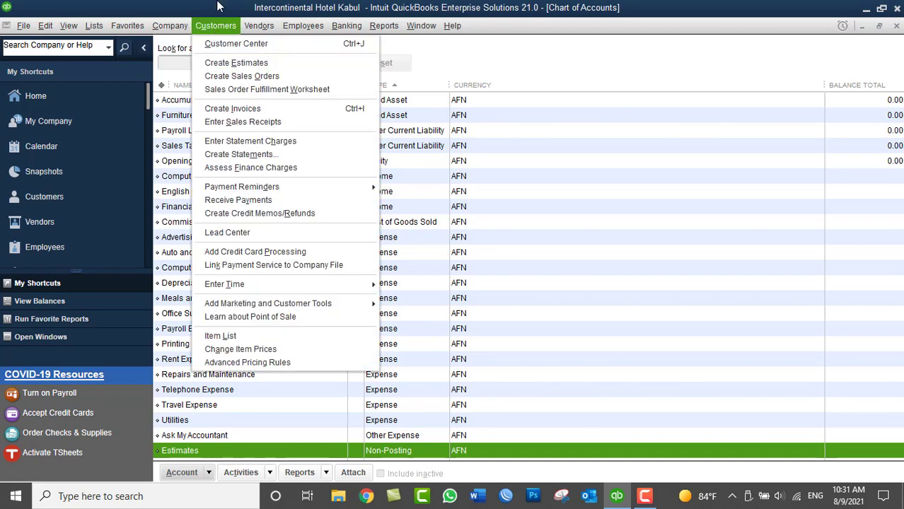
pyautogui.press('Escape')
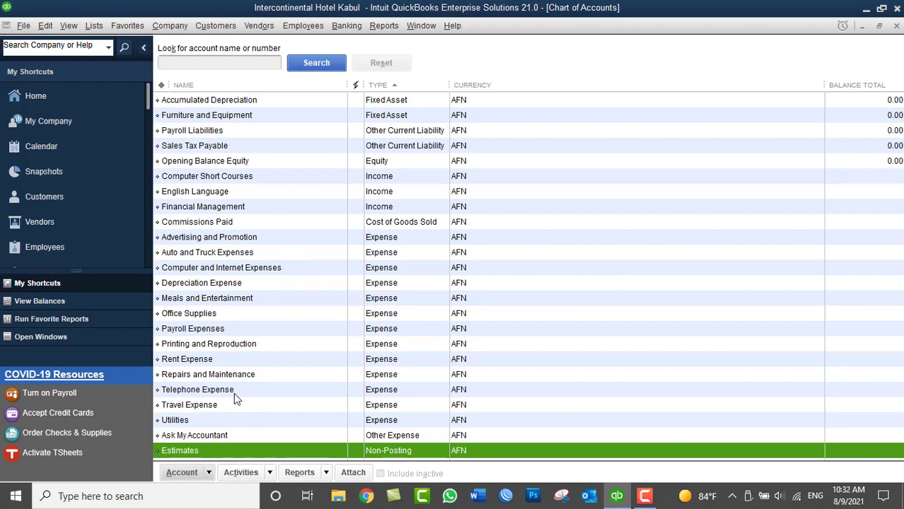
# - Look at the Auto and Truck, Depreciation, and Computer and Internet expense accounts as possible parent accounts
pyautogui.click(181, 257)
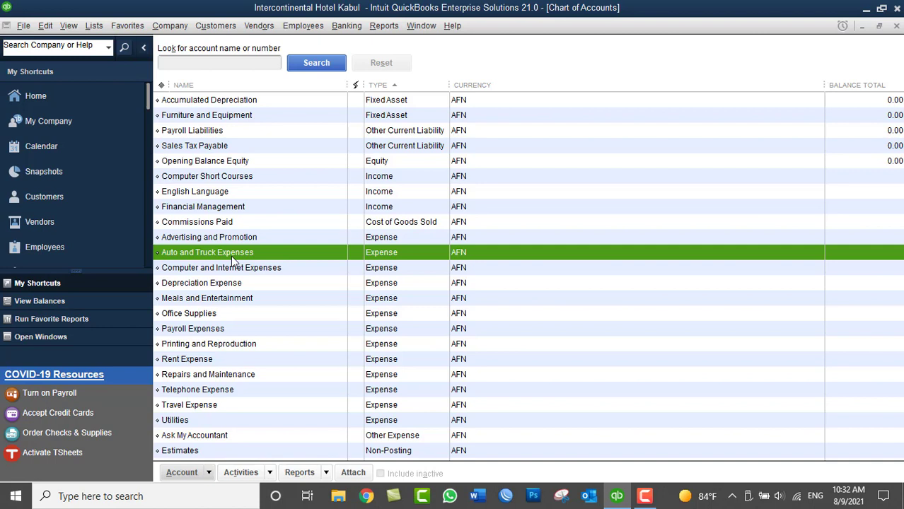
pyautogui.rightClick(560, 281)
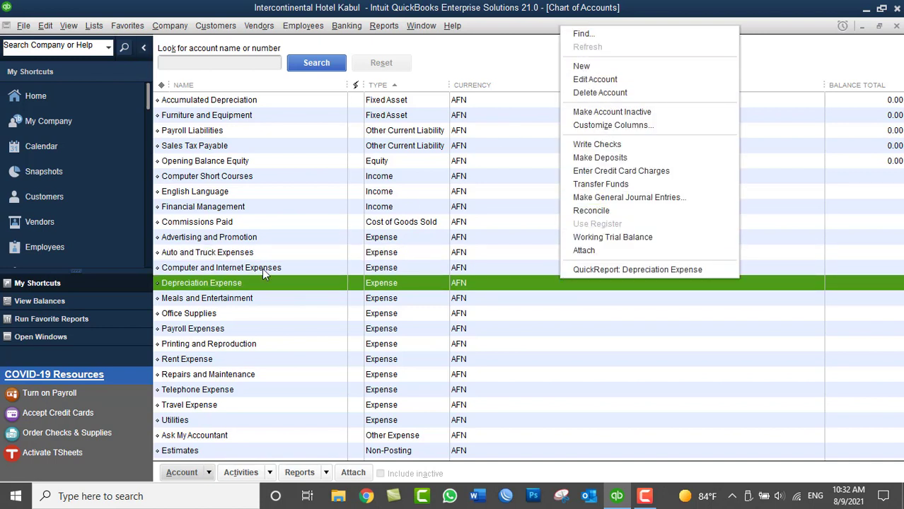
pyautogui.click(251, 270)
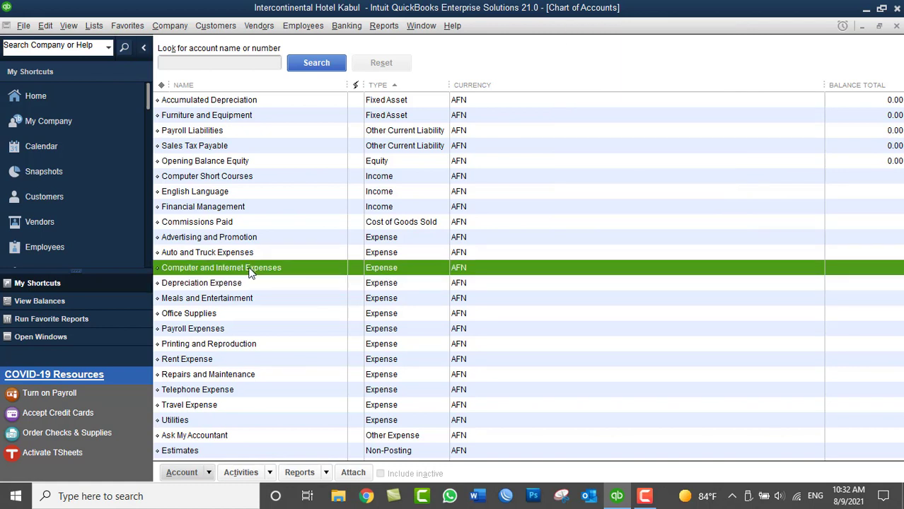
pyautogui.click(206, 253)
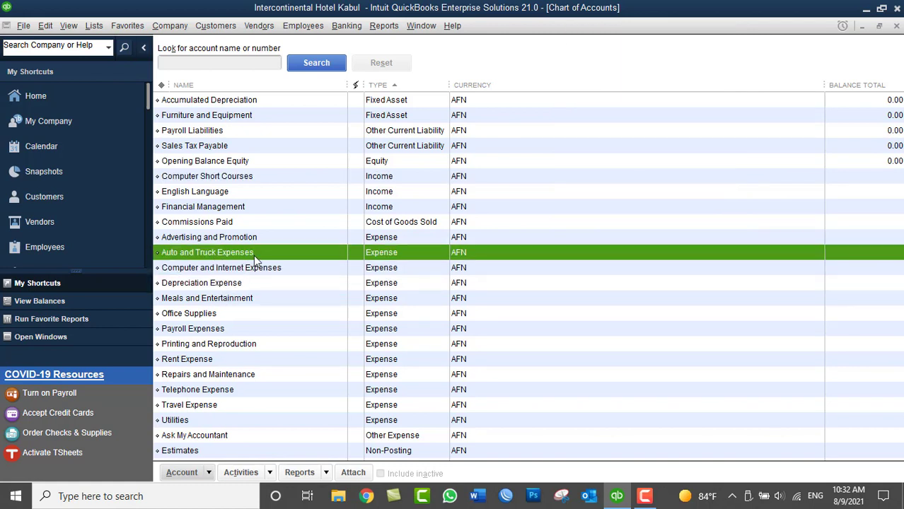
# - Start a new account of the Expense type from the chart of accounts
pyautogui.rightClick(676, 131)
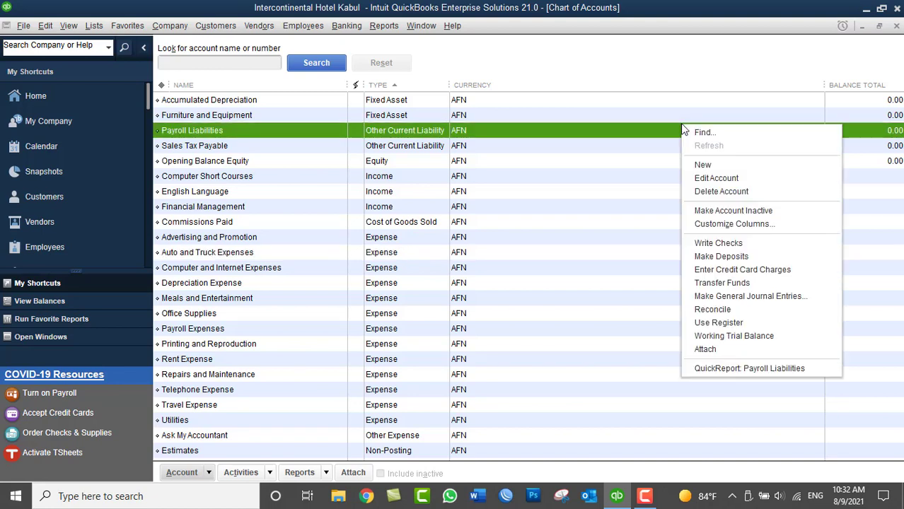
pyautogui.click(703, 165)
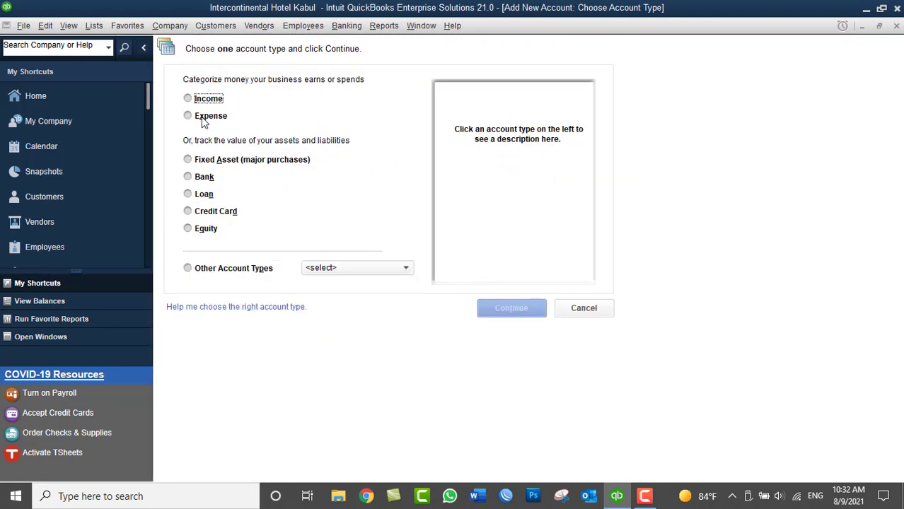
pyautogui.click(204, 120)
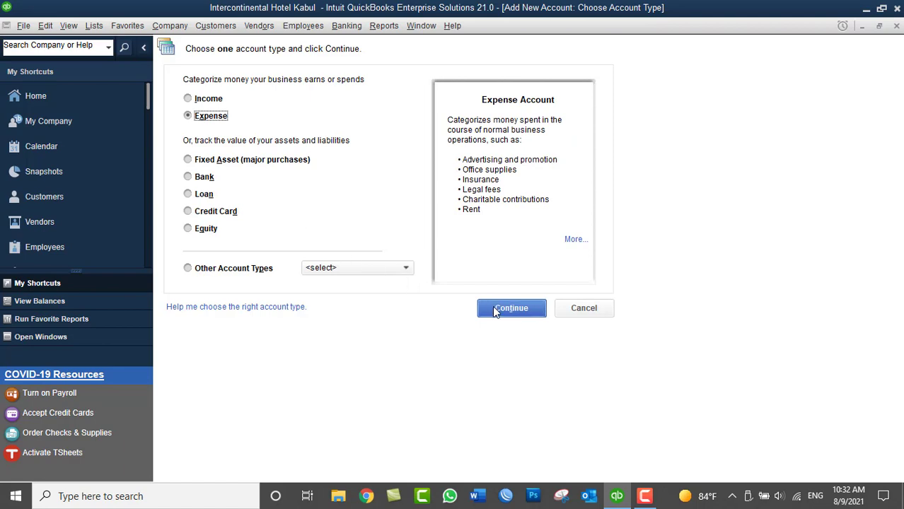
pyautogui.click(494, 309)
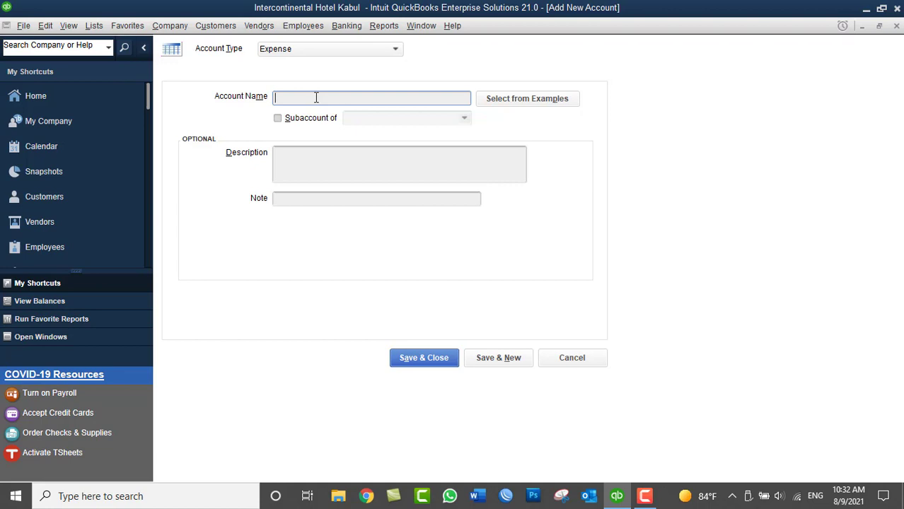
# - Name the new expense account CNG and make it a subaccount of Auto and Truck Expenses
pyautogui.write('CNG')
pyautogui.moveTo(290, 96); pyautogui.dragTo(256, 95)
pyautogui.click(277, 120)
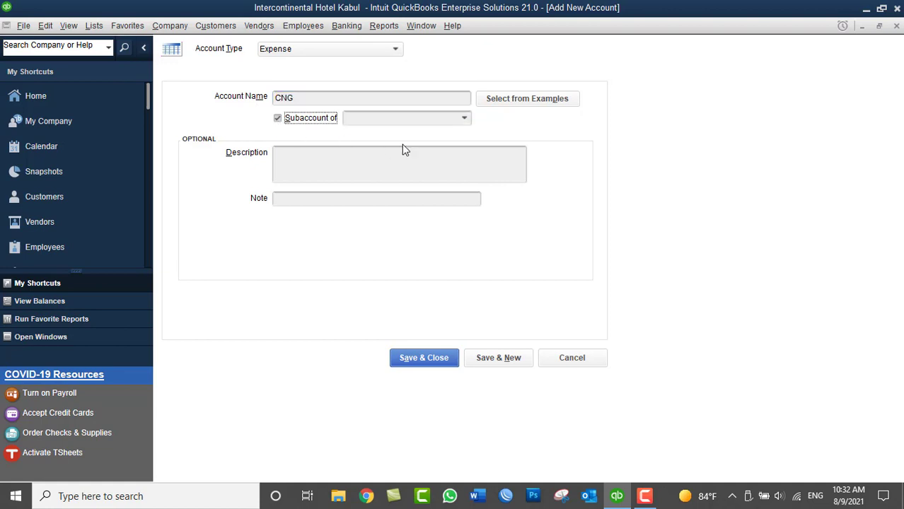
pyautogui.click(464, 121)
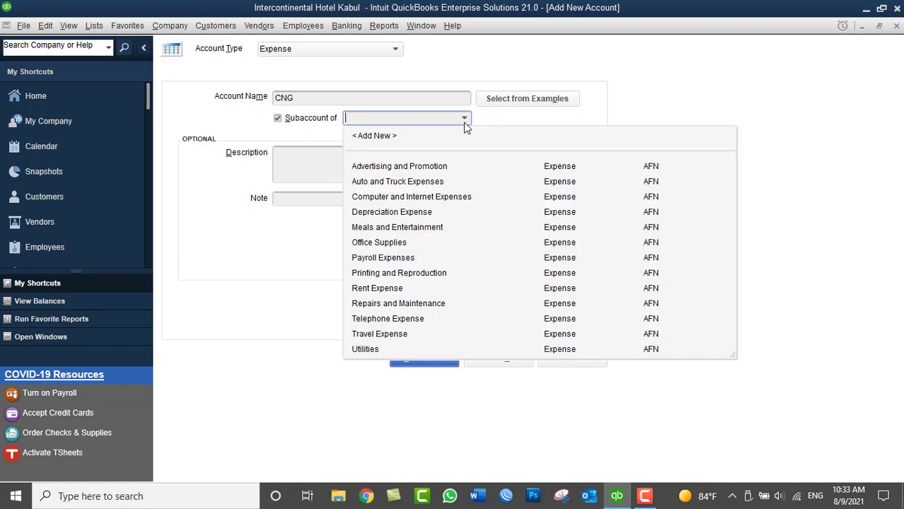
pyautogui.click(382, 182)
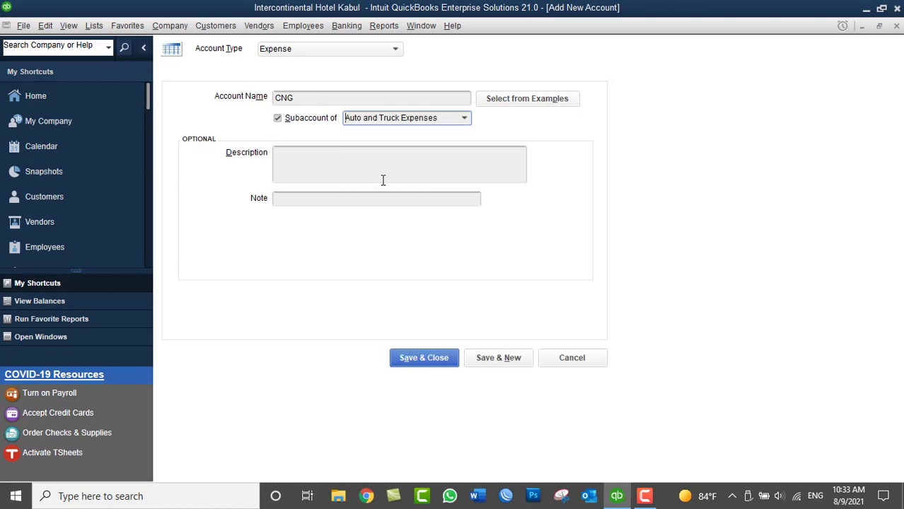
# - Save the new CNG account and check its place under Auto and Truck Expenses in the account list
pyautogui.click(424, 360)
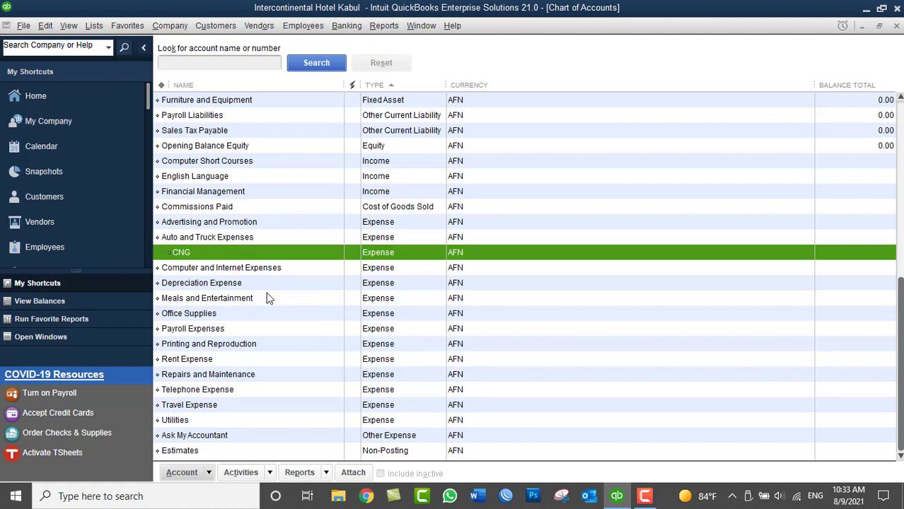
pyautogui.click(190, 238)
pyautogui.click(207, 255)
# - Start another new account of the Expense type from the chart of accounts
pyautogui.rightClick(568, 178)
pyautogui.click(588, 219)
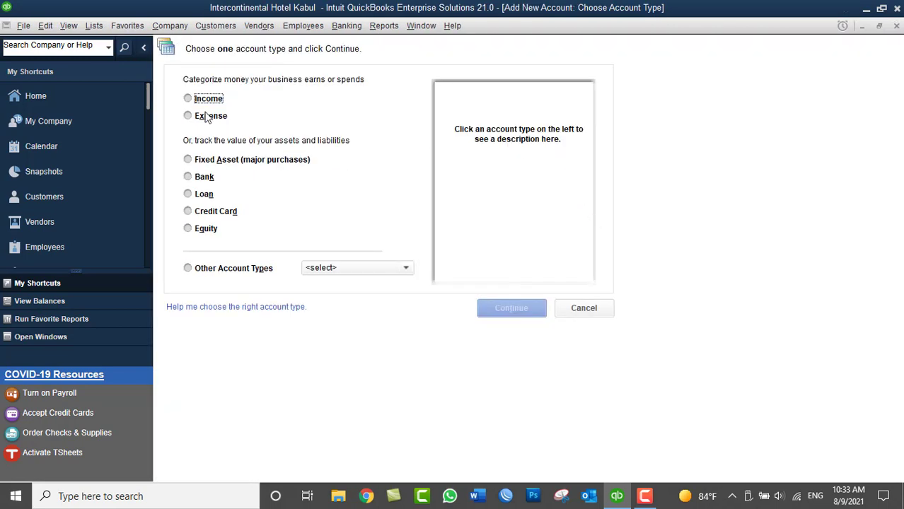
pyautogui.click(205, 116)
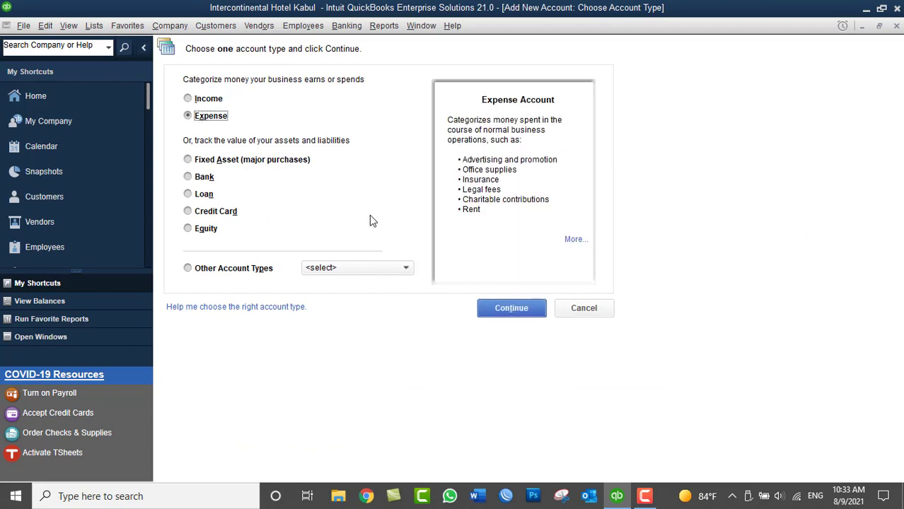
pyautogui.click(502, 304)
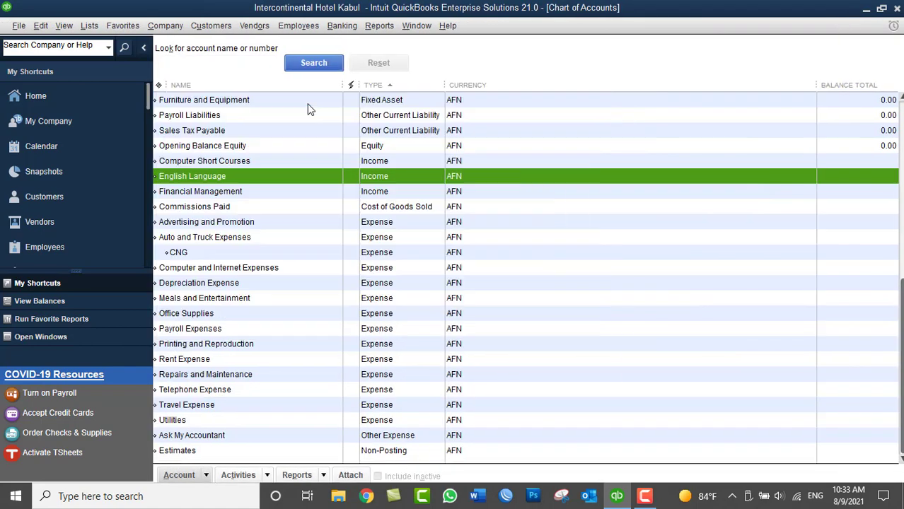
# - Name the new expense account Diesel, make it a subaccount of Auto and Truck Expenses, and save it
pyautogui.write('Diesel')
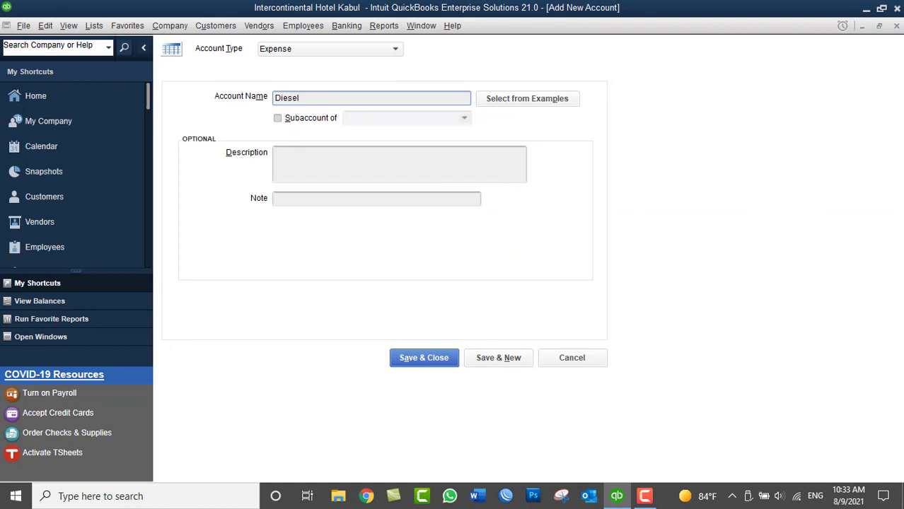
pyautogui.click(286, 118)
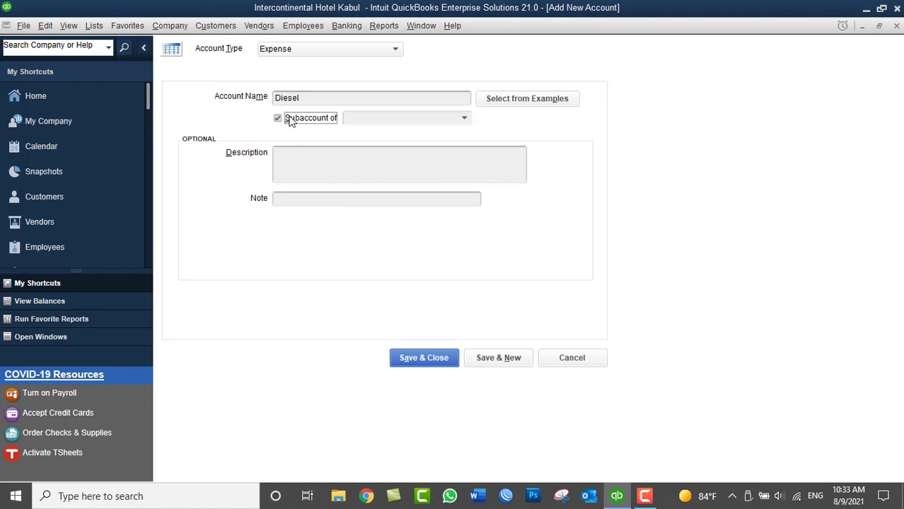
pyautogui.click(463, 117)
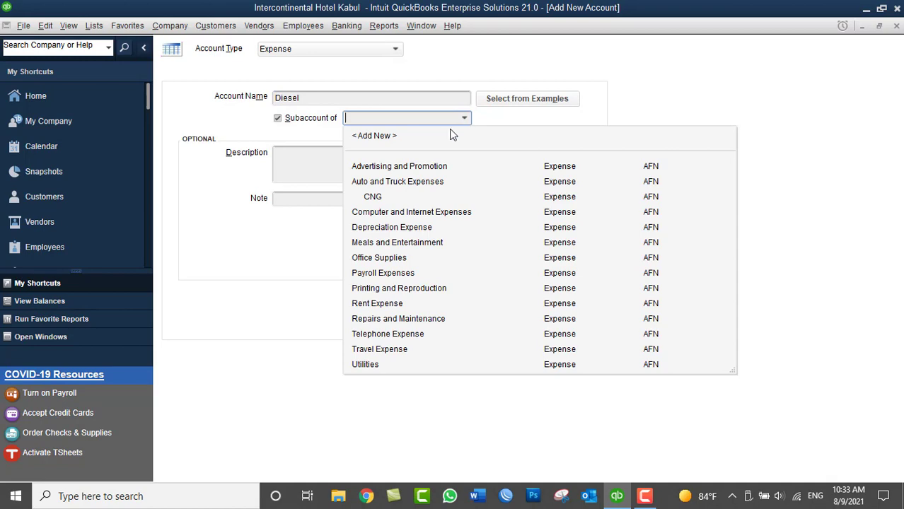
pyautogui.click(391, 183)
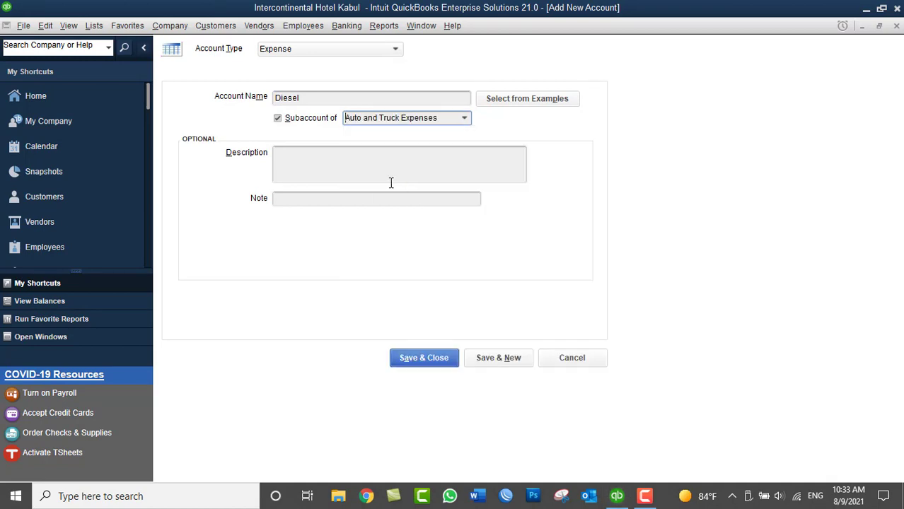
pyautogui.click(430, 359)
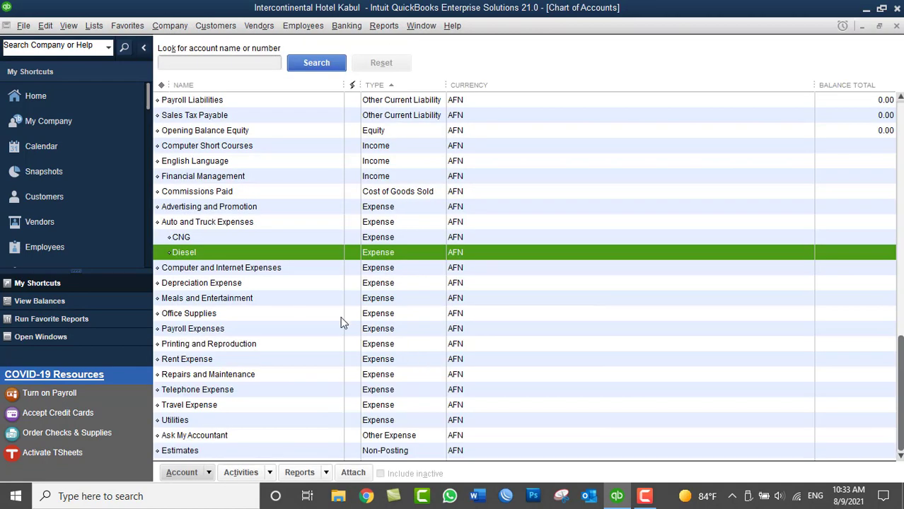
# - Examine the CNG and Diesel subaccounts listed under Auto and Truck Expenses
pyautogui.click(184, 239)
pyautogui.click(183, 253)
pyautogui.click(185, 239)
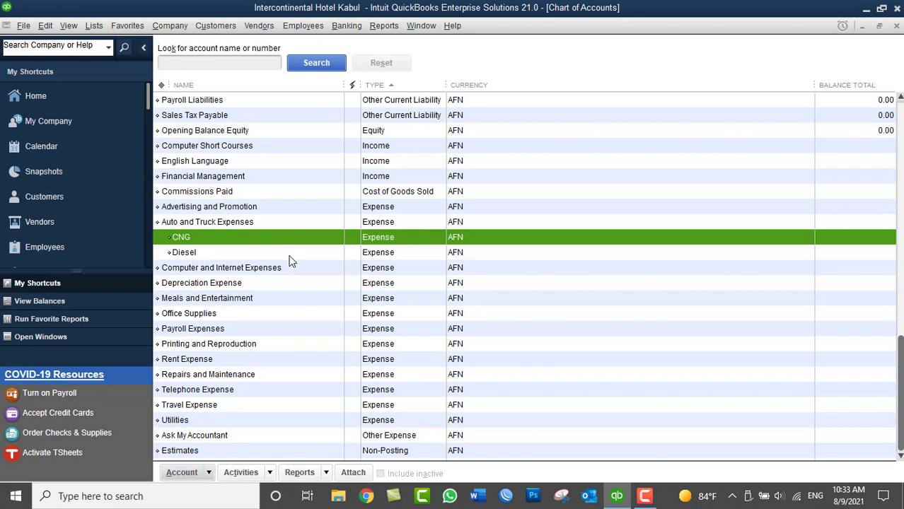
pyautogui.click(179, 252)
pyautogui.click(173, 237)
pyautogui.click(173, 252)
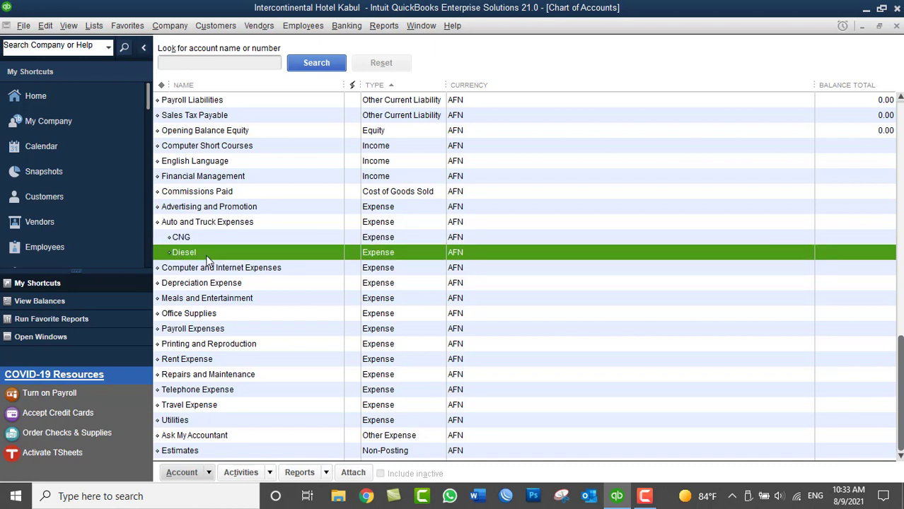
pyautogui.click(178, 238)
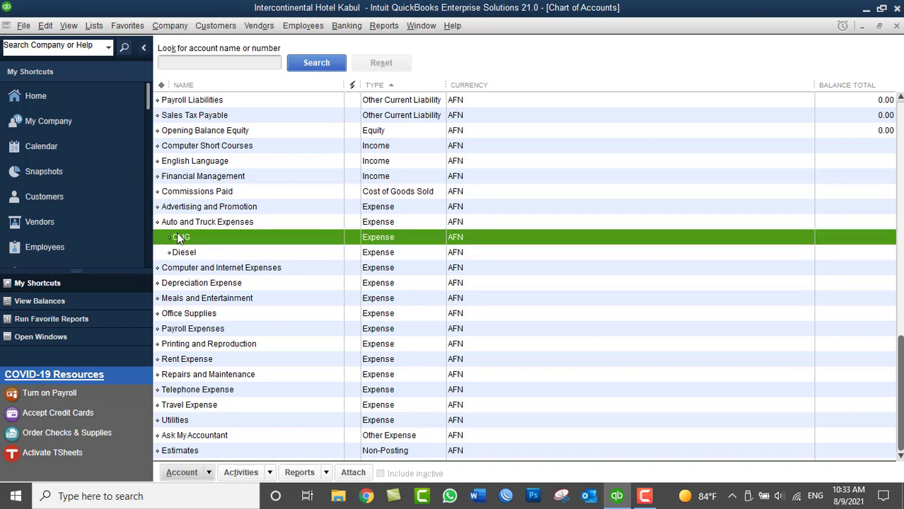
pyautogui.click(171, 255)
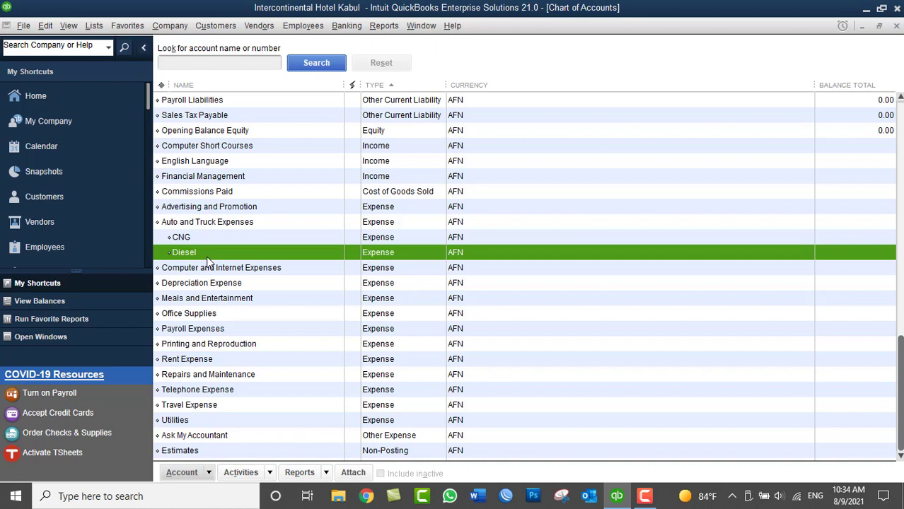
# - Try to indent the Office Supplies account under Meals and Entertainment directly in the account list
pyautogui.click(180, 300)
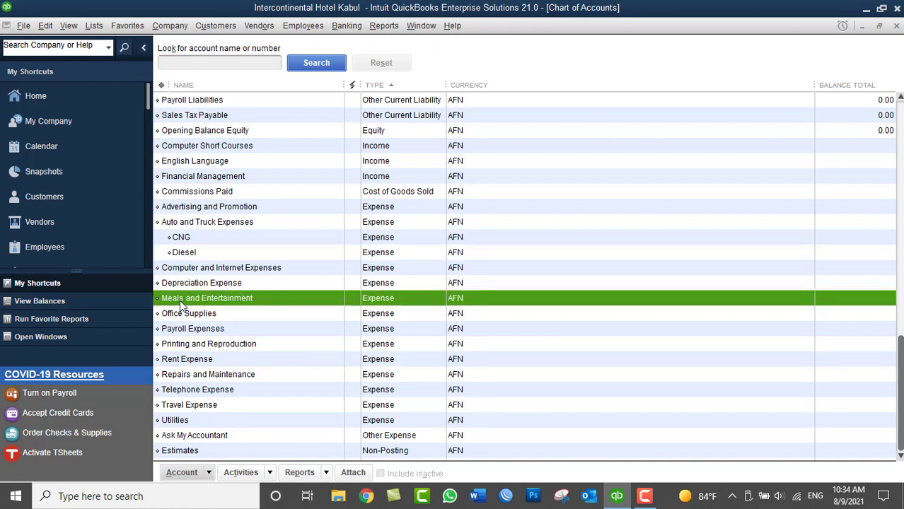
pyautogui.click(170, 314)
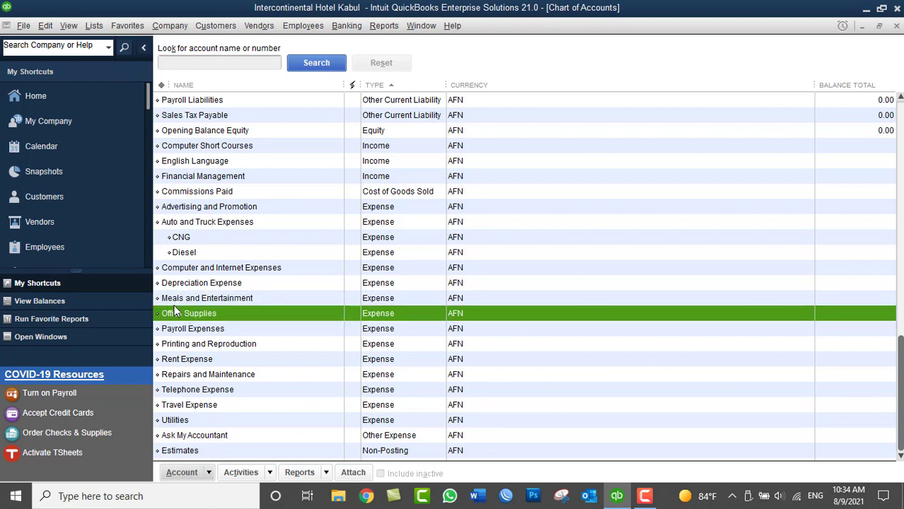
pyautogui.moveTo(156, 314); pyautogui.dragTo(158, 316)
pyautogui.doubleClick(159, 315)
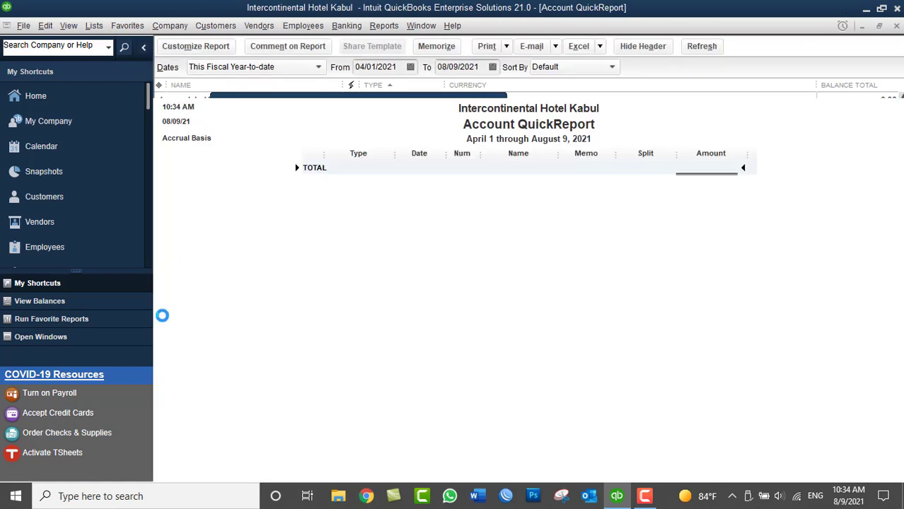
pyautogui.press('Escape')
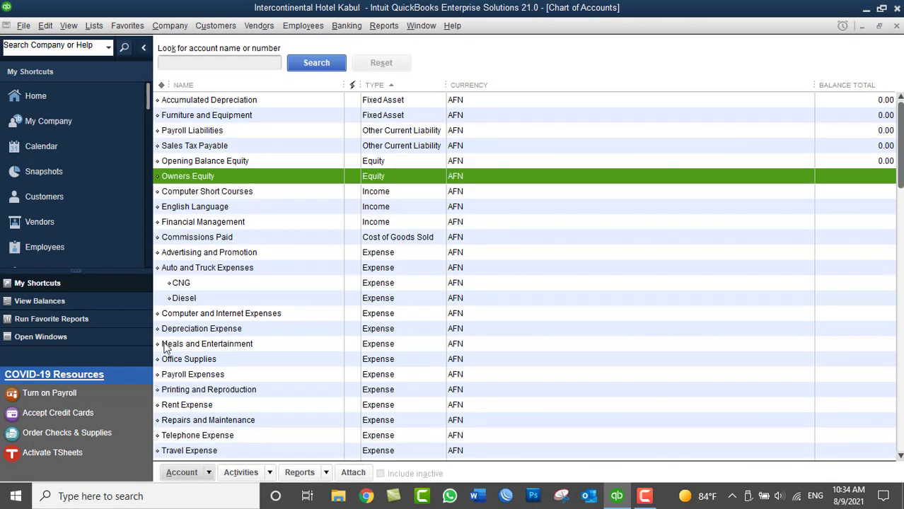
pyautogui.click(159, 329)
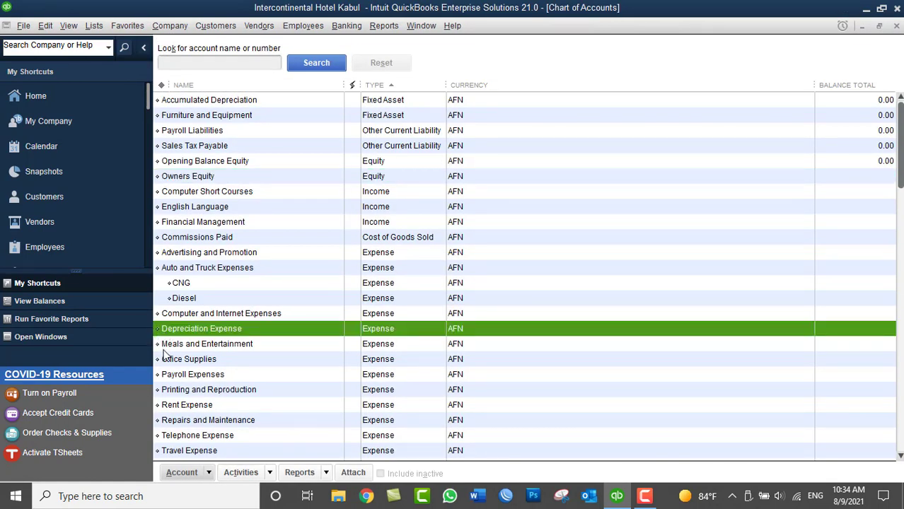
pyautogui.click(159, 359)
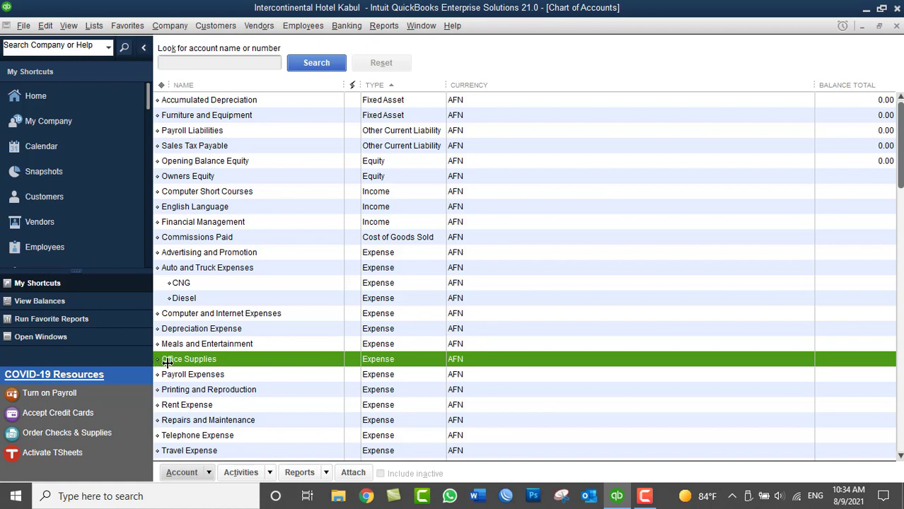
pyautogui.moveTo(157, 359); pyautogui.dragTo(173, 347)
pyautogui.doubleClick(170, 358)
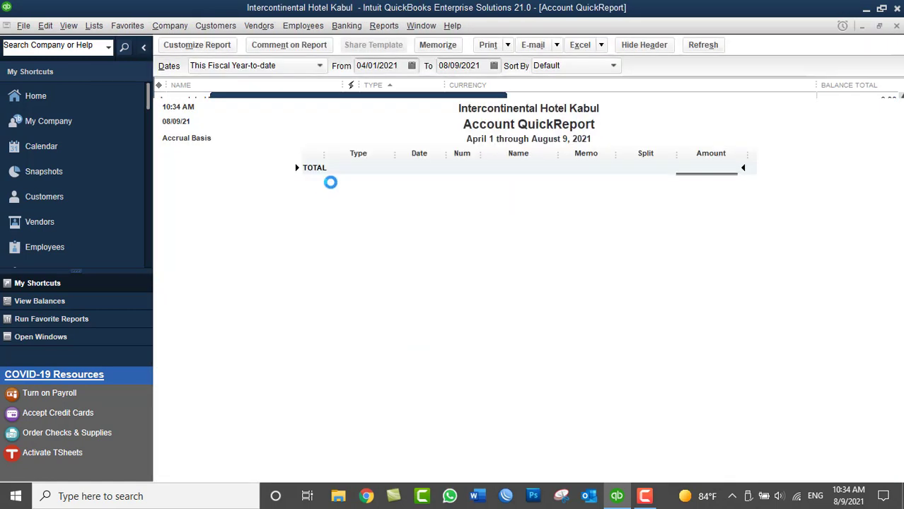
pyautogui.click(896, 27)
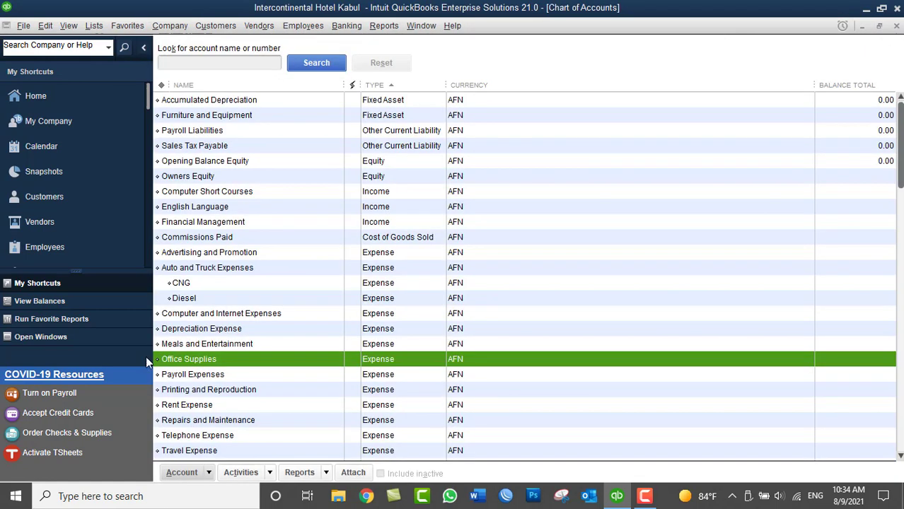
# - Edit the Office Supplies account and try to make it a subaccount of Office Supplies itself
pyautogui.rightClick(178, 357)
pyautogui.click(237, 160)
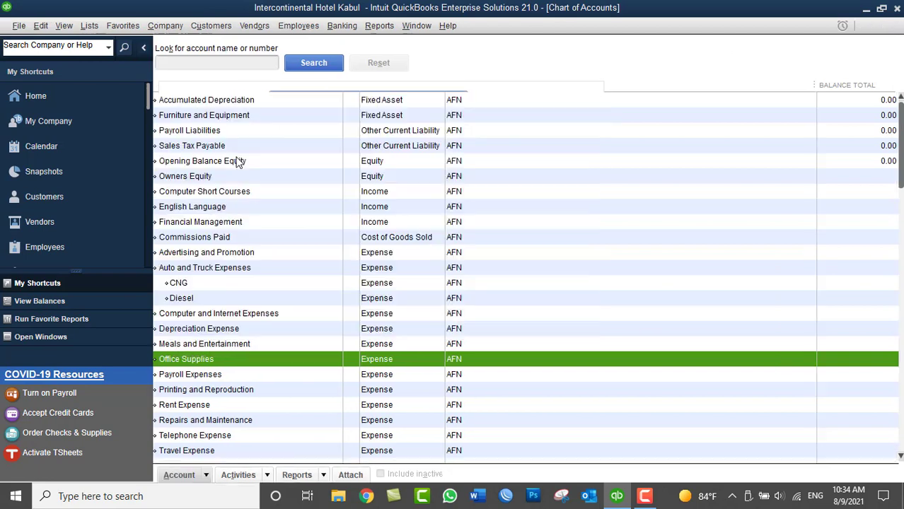
pyautogui.click(295, 120)
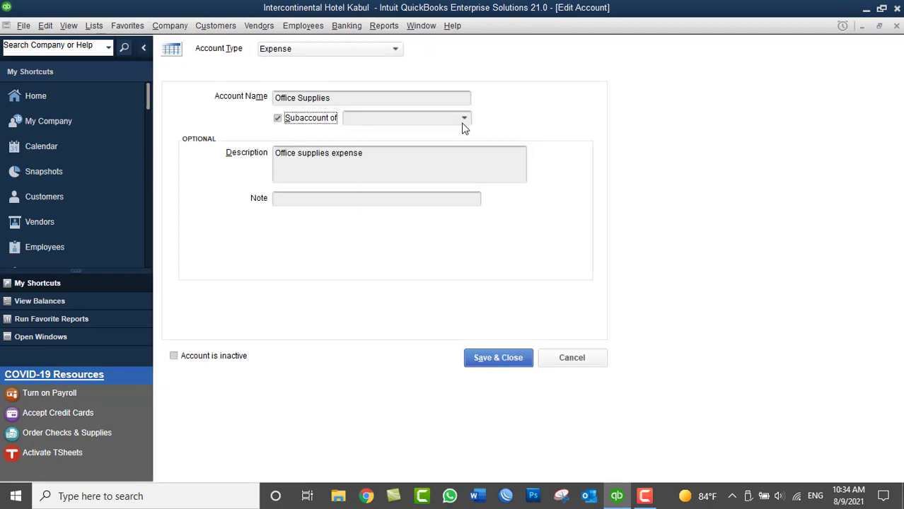
pyautogui.click(464, 120)
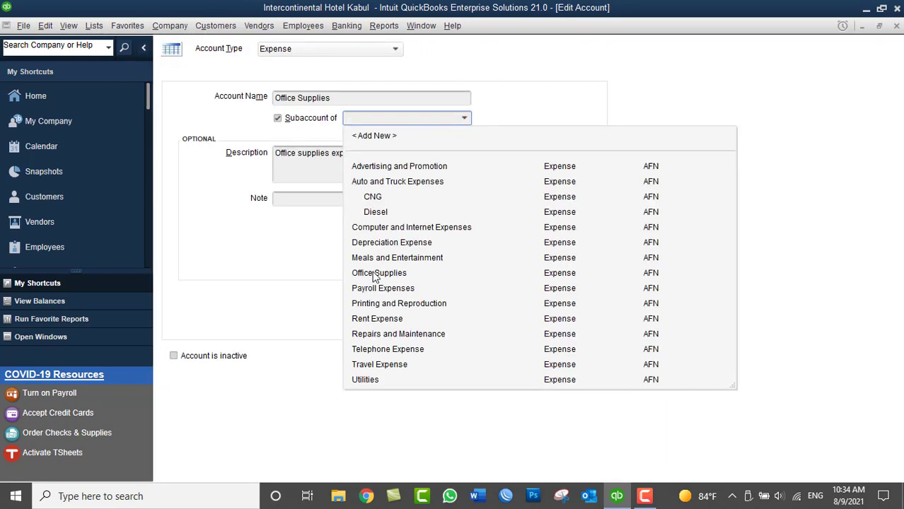
pyautogui.click(375, 274)
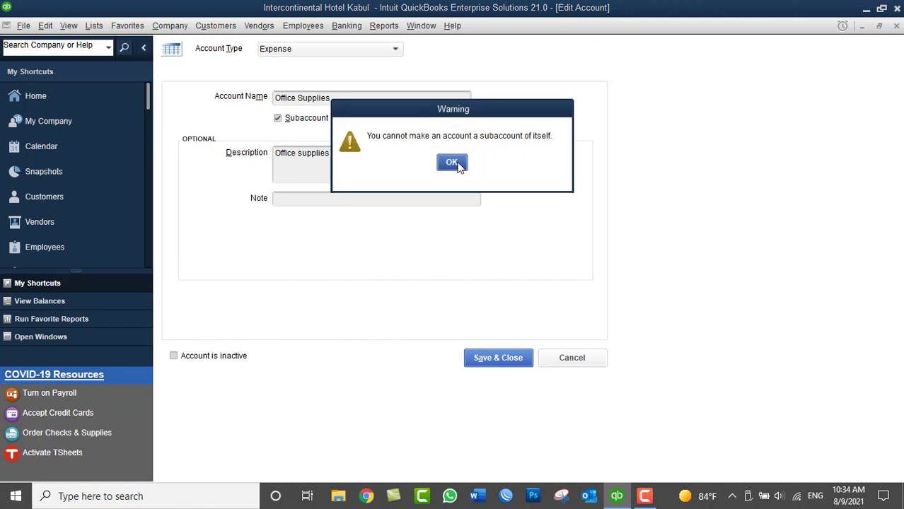
pyautogui.click(452, 163)
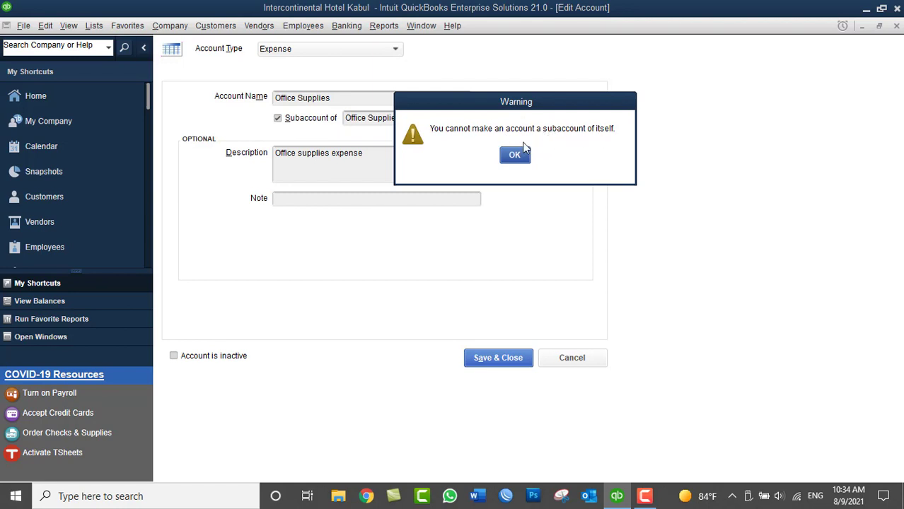
pyautogui.click(514, 157)
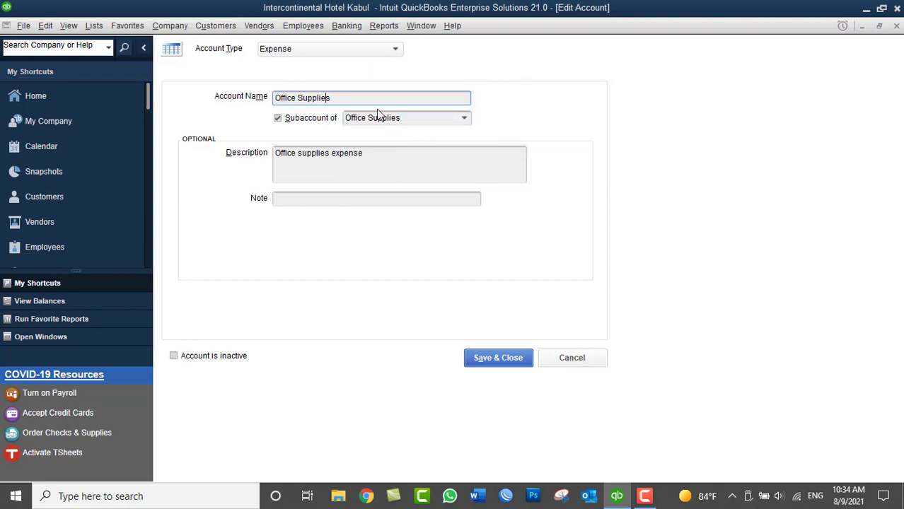
# - Set Meals and Entertainment as the parent account of Office Supplies and save the edited account
pyautogui.click(444, 122)
pyautogui.click(464, 118)
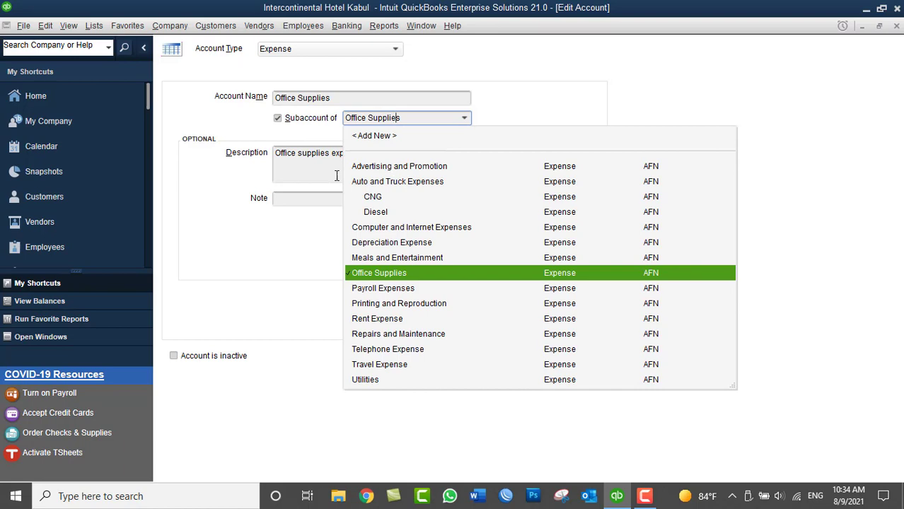
pyautogui.click(378, 258)
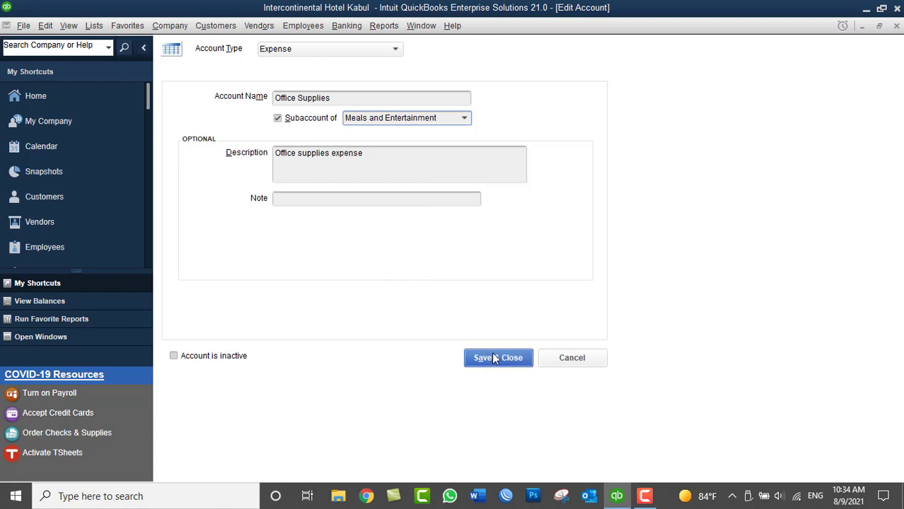
pyautogui.click(494, 358)
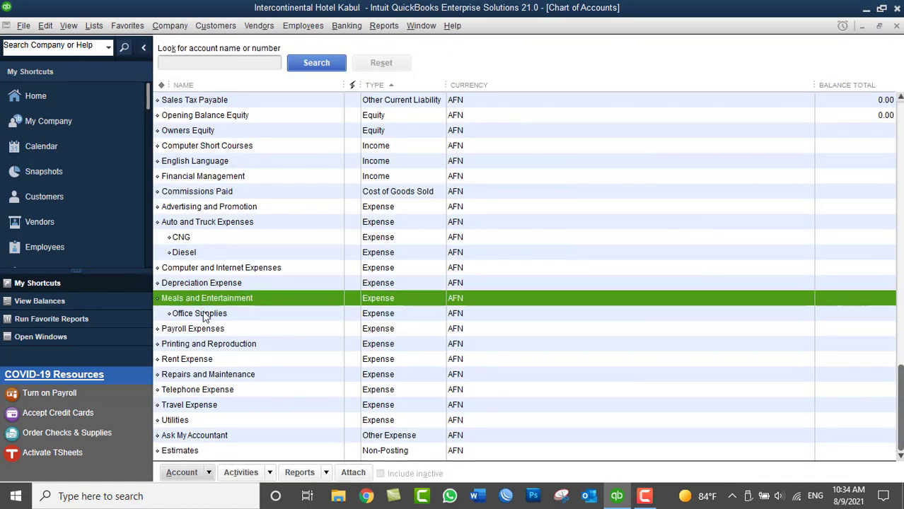
# - Remove the subaccount setting from Office Supplies and save it as a top-level expense account
pyautogui.moveTo(168, 314)
pyautogui.mouseDown()
pyautogui.moveTo(150, 313)
pyautogui.moveTo(156, 272)
pyautogui.moveTo(162, 320)
pyautogui.moveTo(176, 321)
pyautogui.mouseUp()
pyautogui.click(451, 173)
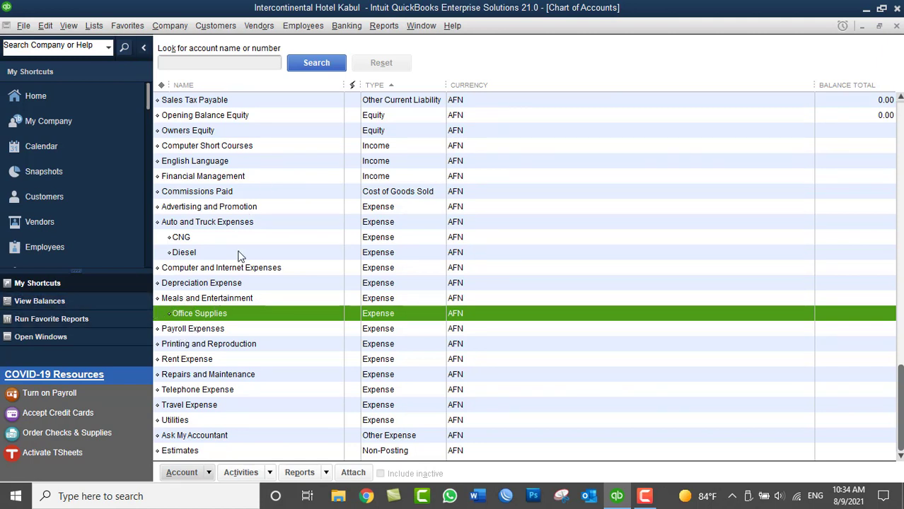
pyautogui.rightClick(192, 316)
pyautogui.click(225, 113)
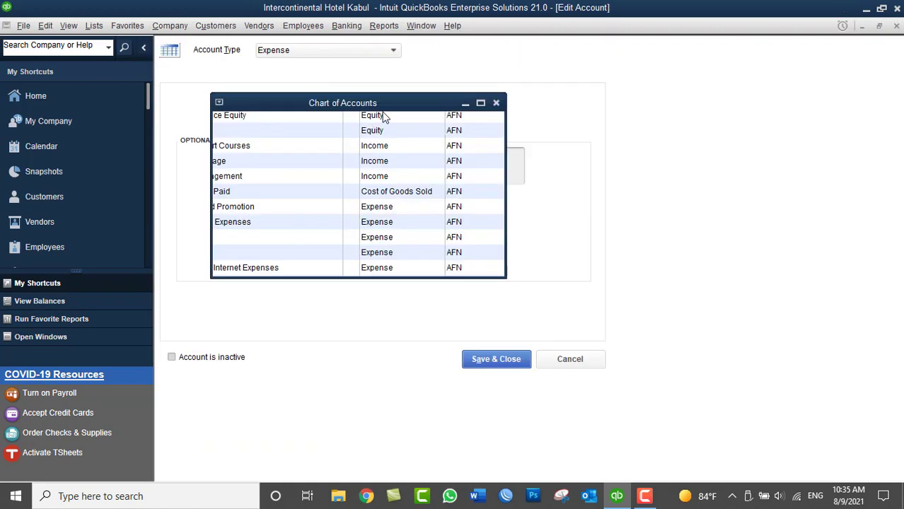
pyautogui.click(289, 118)
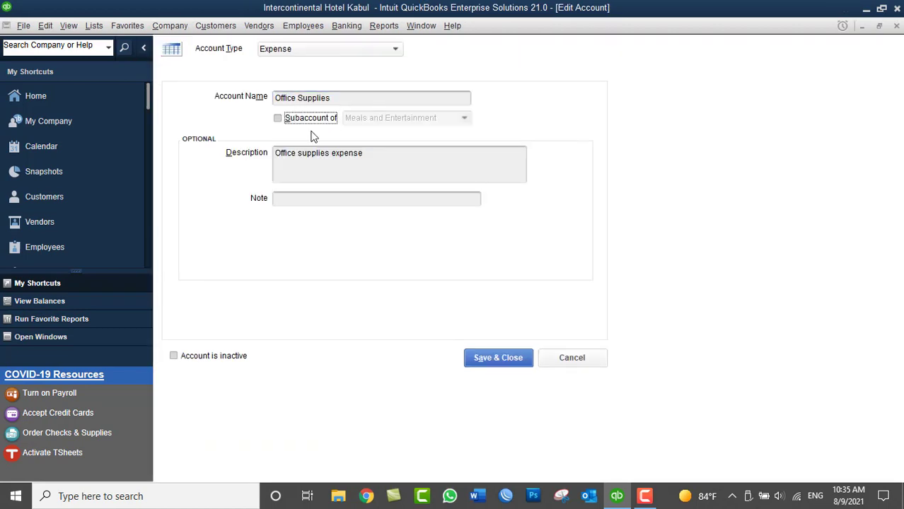
pyautogui.click(491, 358)
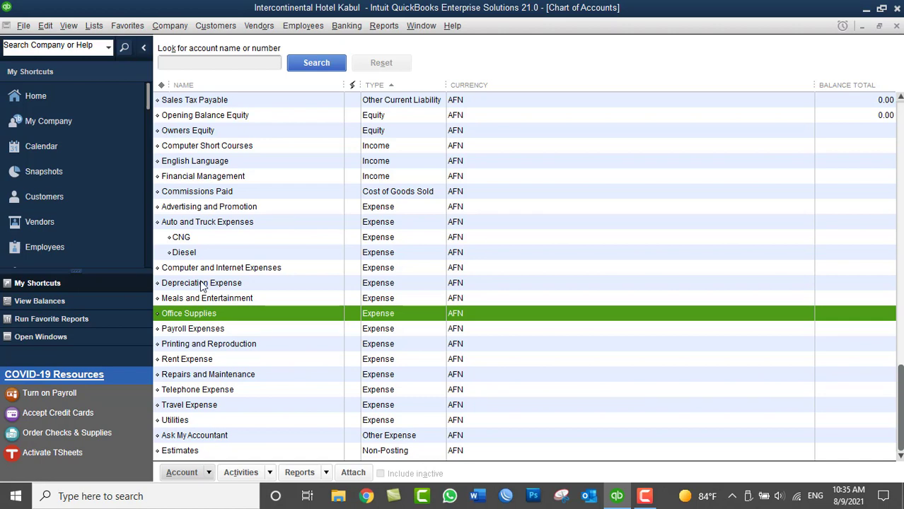
pyautogui.scroll(1, 198, 266)
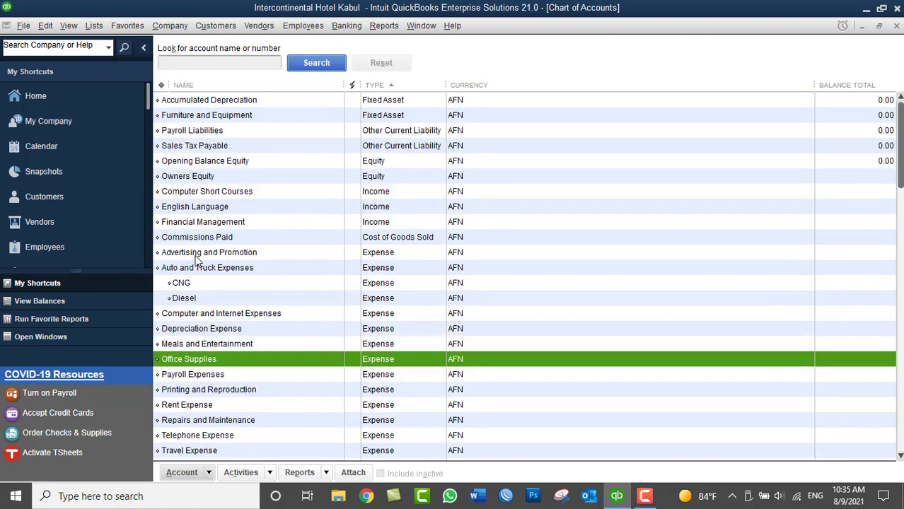
pyautogui.click(189, 297)
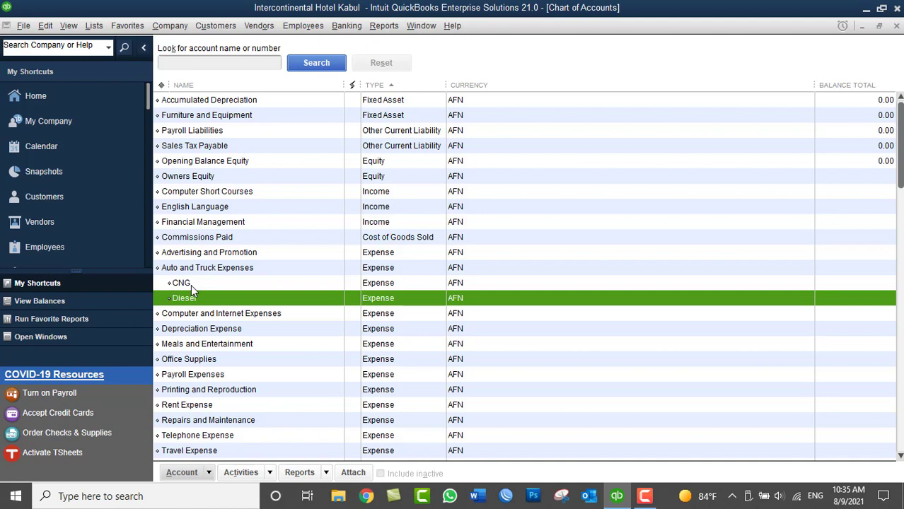
pyautogui.click(191, 284)
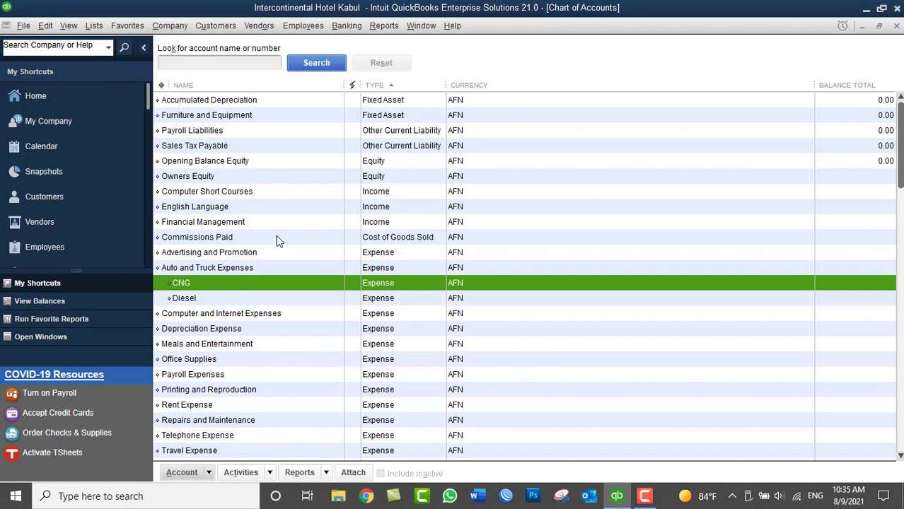
pyautogui.click(367, 164)
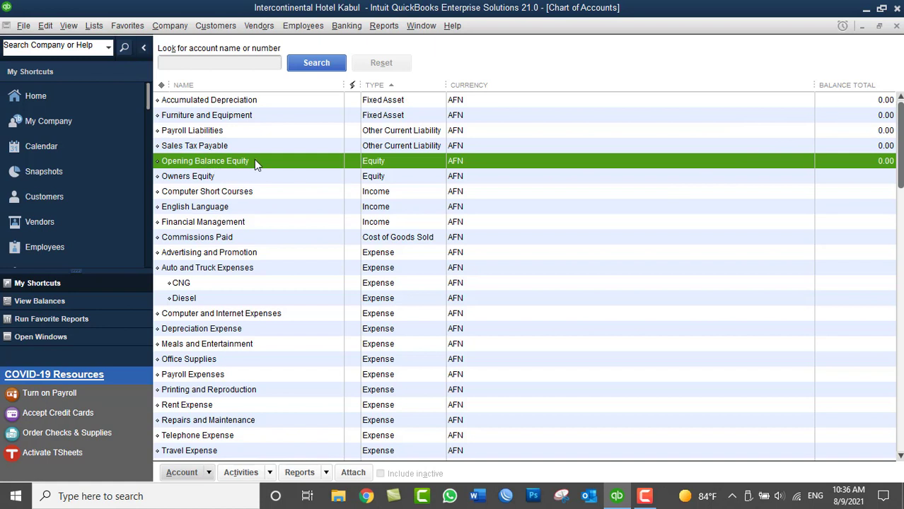
# - Delete the Owners Equity account from the chart of accounts and confirm the deletion
pyautogui.click(203, 178)
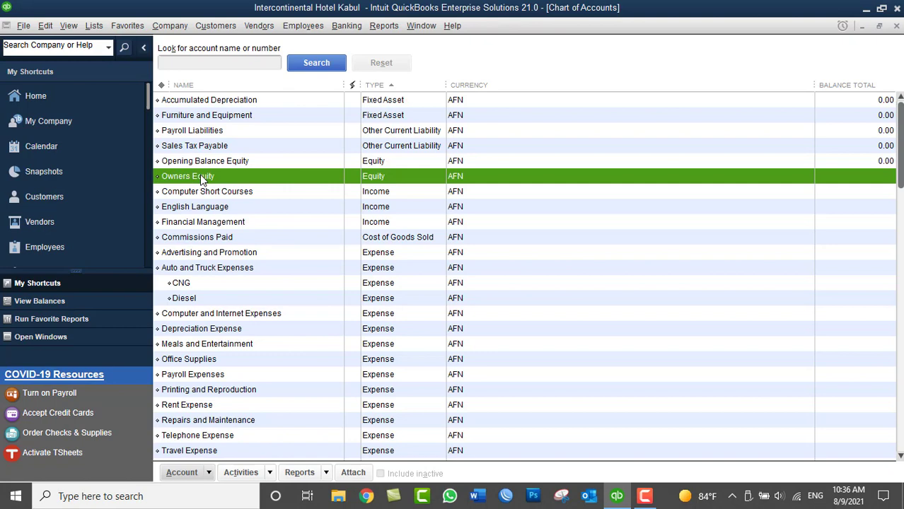
pyautogui.rightClick(202, 180)
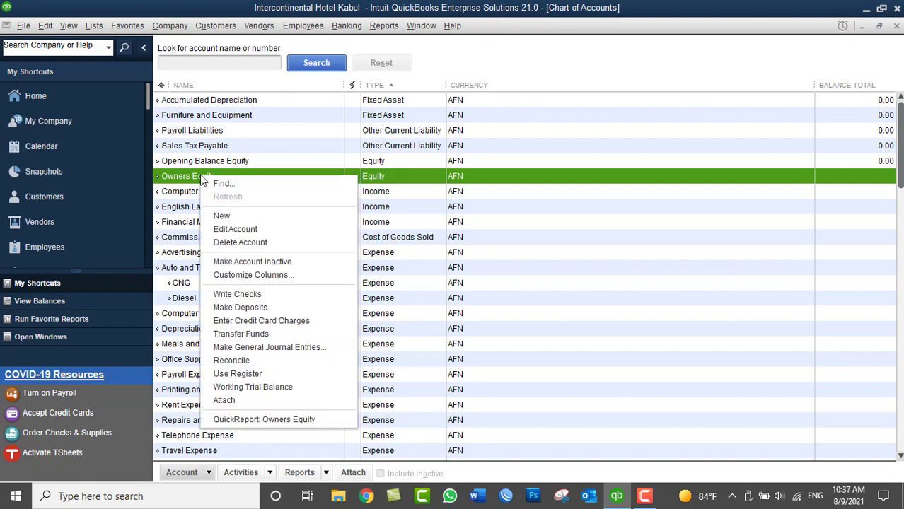
pyautogui.click(211, 244)
pyautogui.click(419, 164)
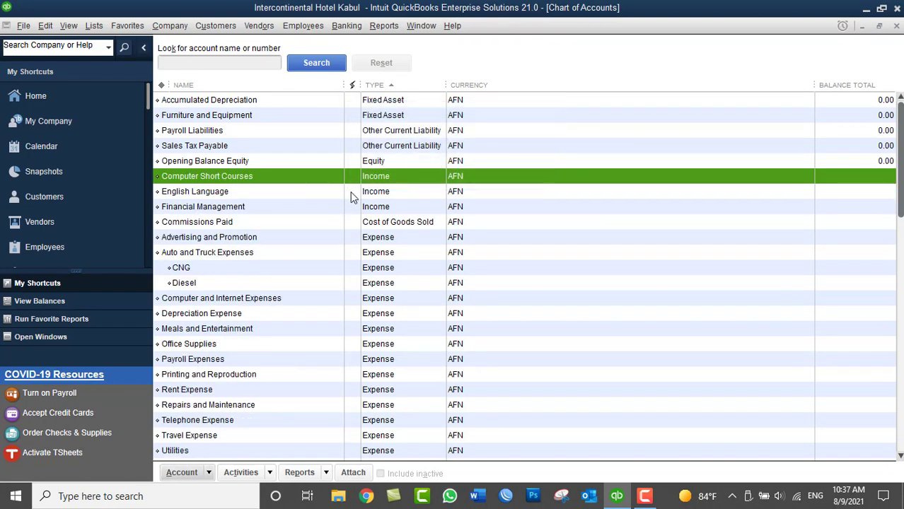
# - Create a new top-level account of type Equity named Owners Equity and save it
pyautogui.rightClick(578, 191)
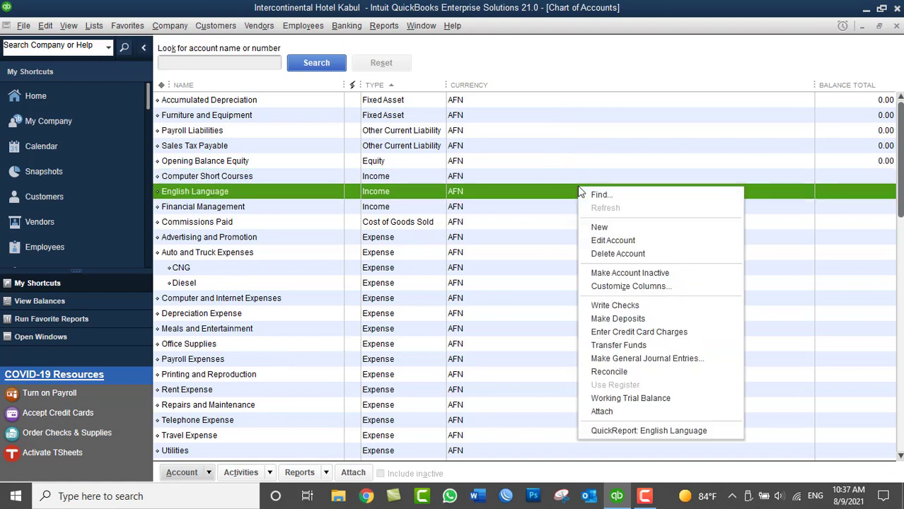
pyautogui.click(599, 226)
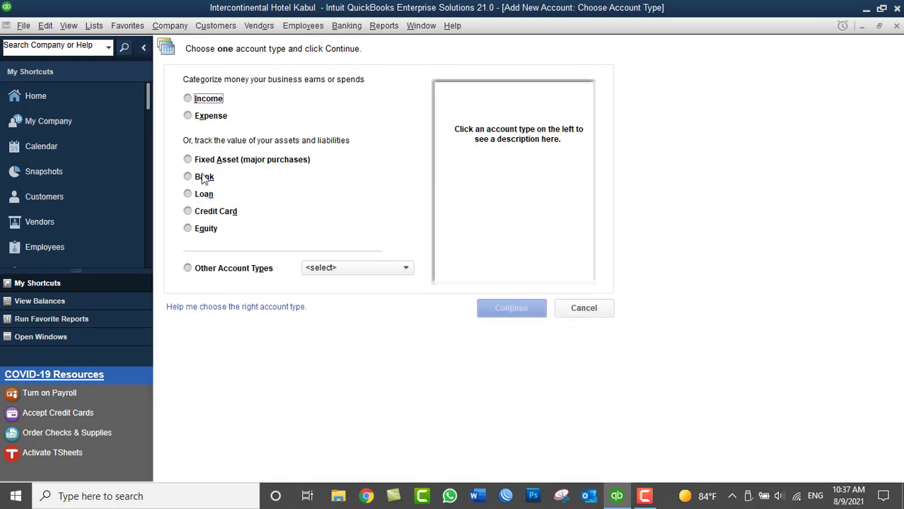
pyautogui.click(205, 230)
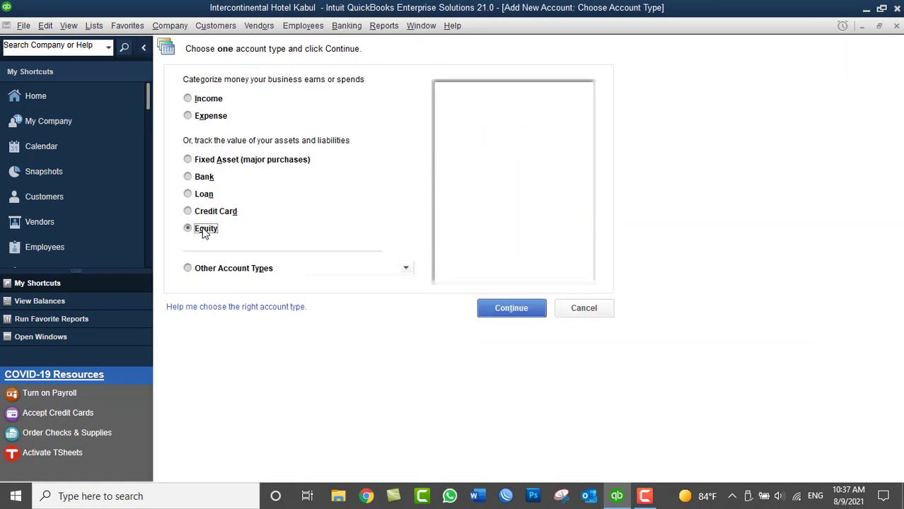
pyautogui.click(504, 309)
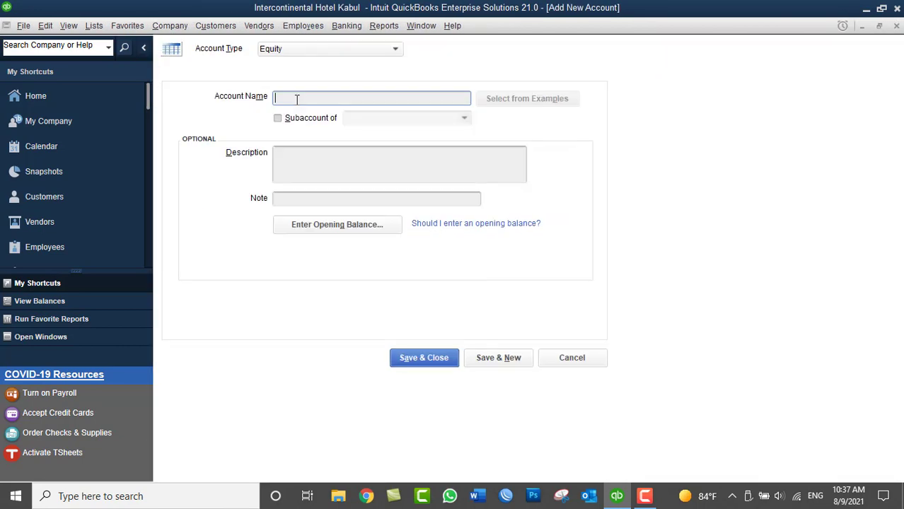
pyautogui.write('Onwers Equity')
pyautogui.click(283, 98)
pyautogui.press('BackSpace')
pyautogui.write('n')
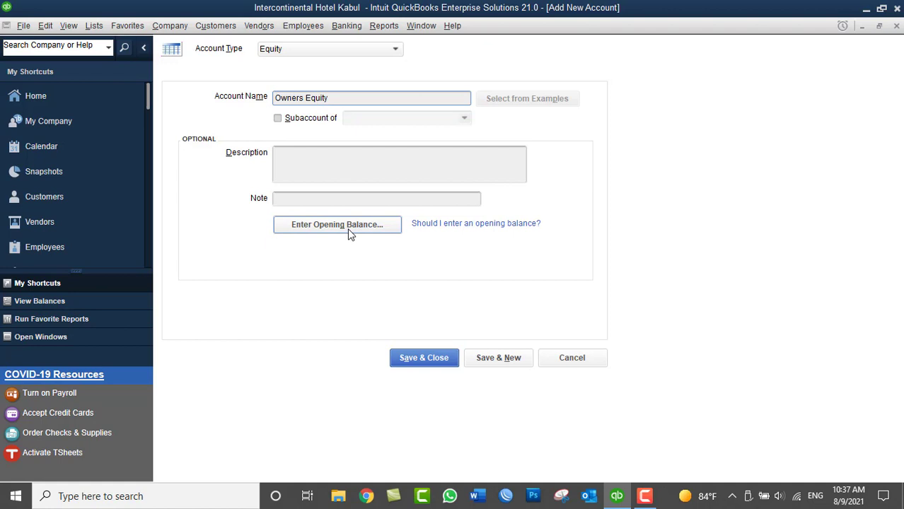
pyautogui.moveTo(332, 98); pyautogui.dragTo(252, 105)
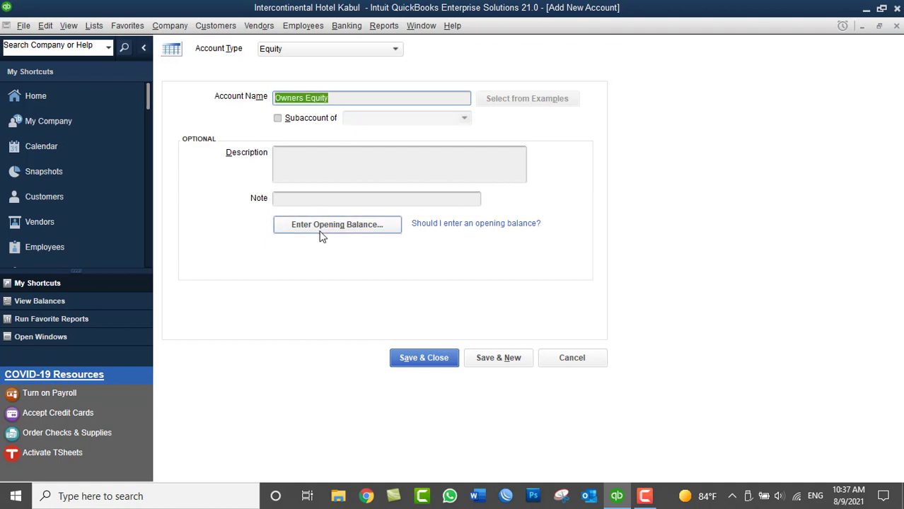
pyautogui.click(419, 358)
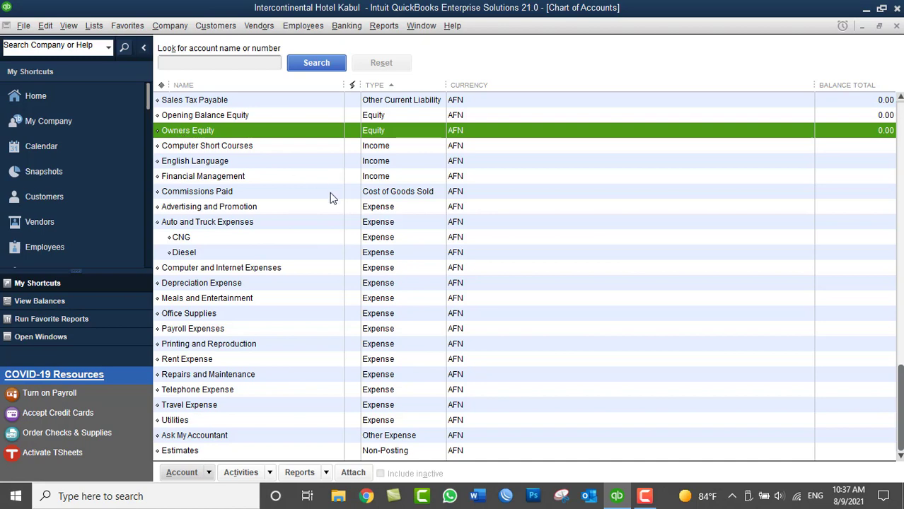
# - Create an Equity account named Capital Account as a subaccount of Owners Equity and save it
pyautogui.rightClick(564, 150)
pyautogui.click(584, 189)
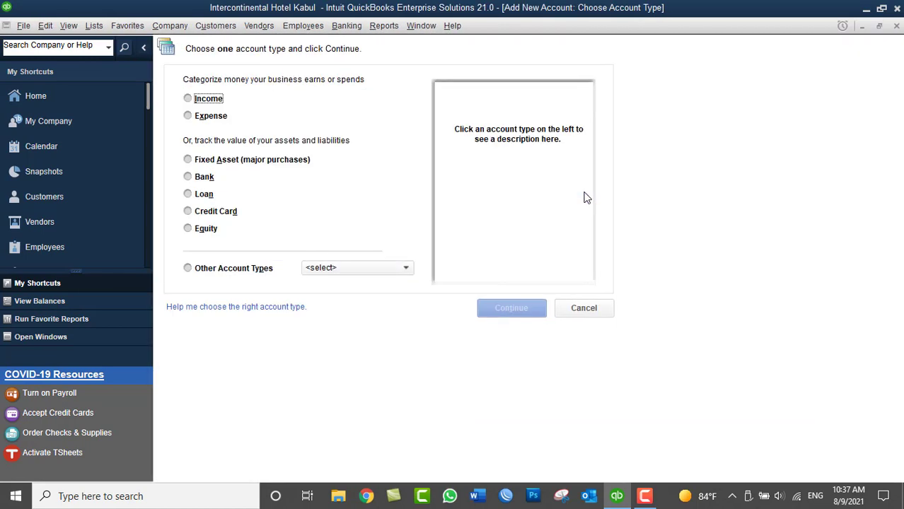
pyautogui.click(212, 229)
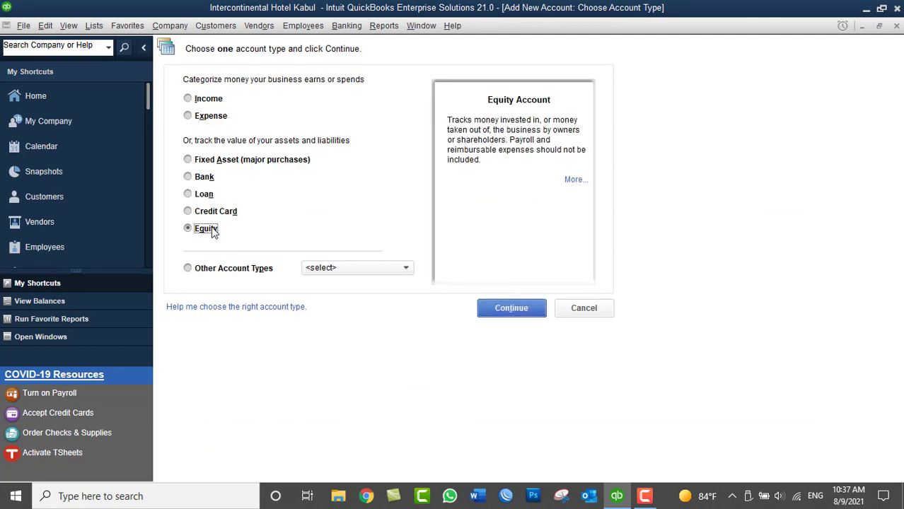
pyautogui.click(525, 316)
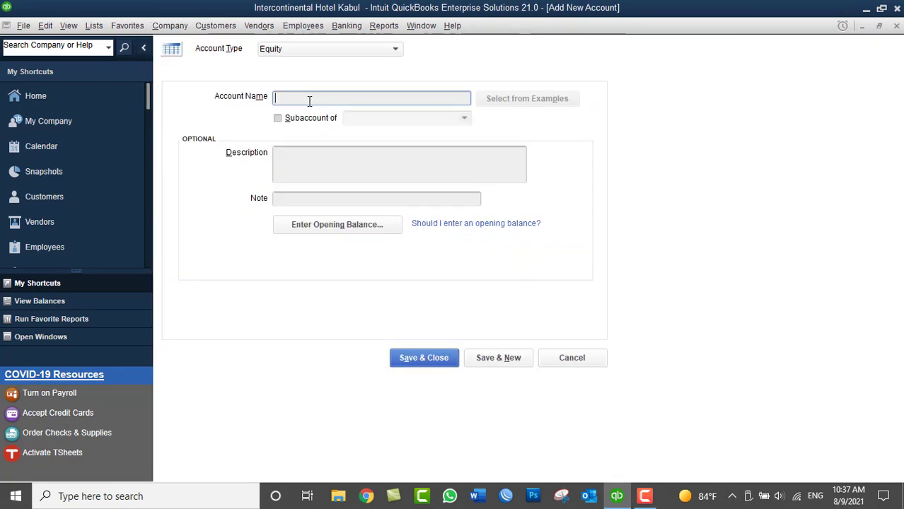
pyautogui.write('Capi')
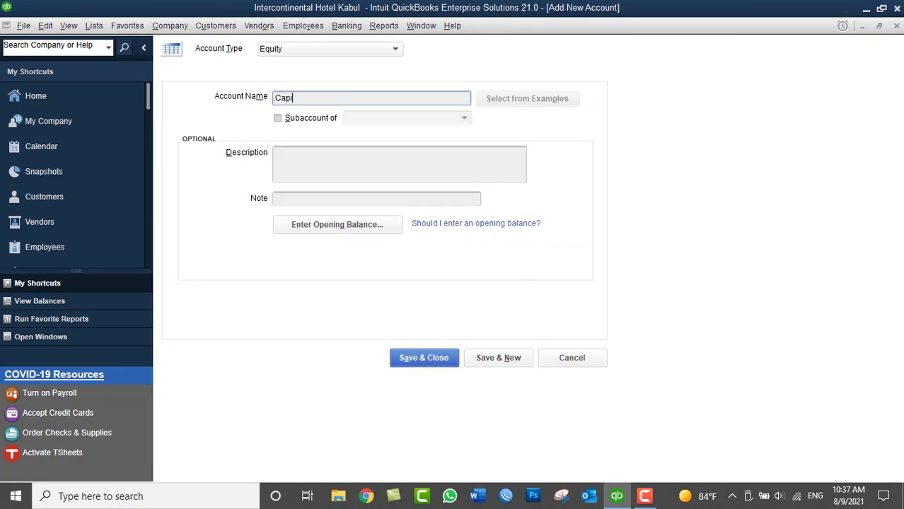
pyautogui.write('tal Account')
pyautogui.click(277, 119)
pyautogui.click(465, 118)
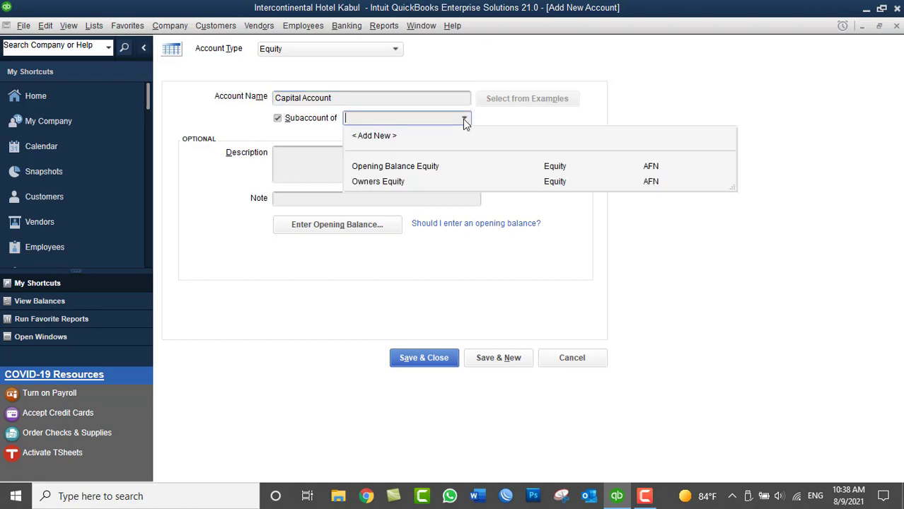
pyautogui.click(388, 181)
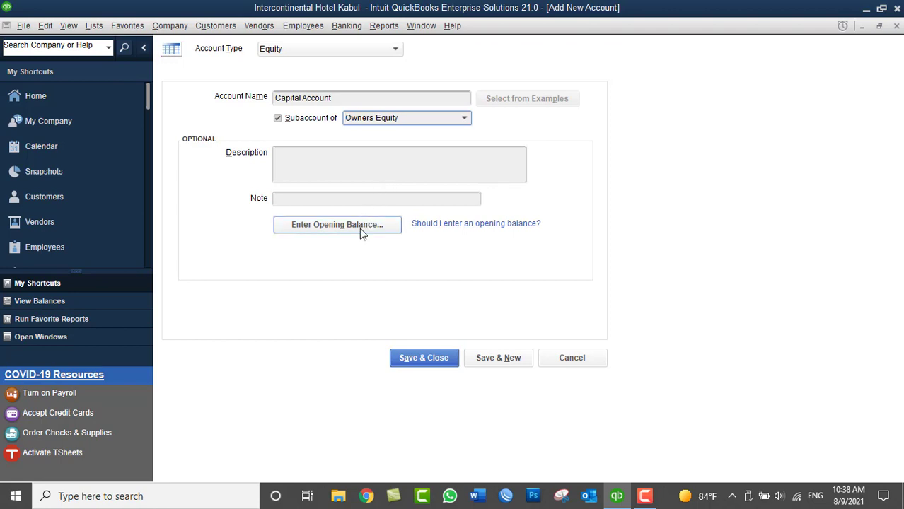
pyautogui.click(435, 360)
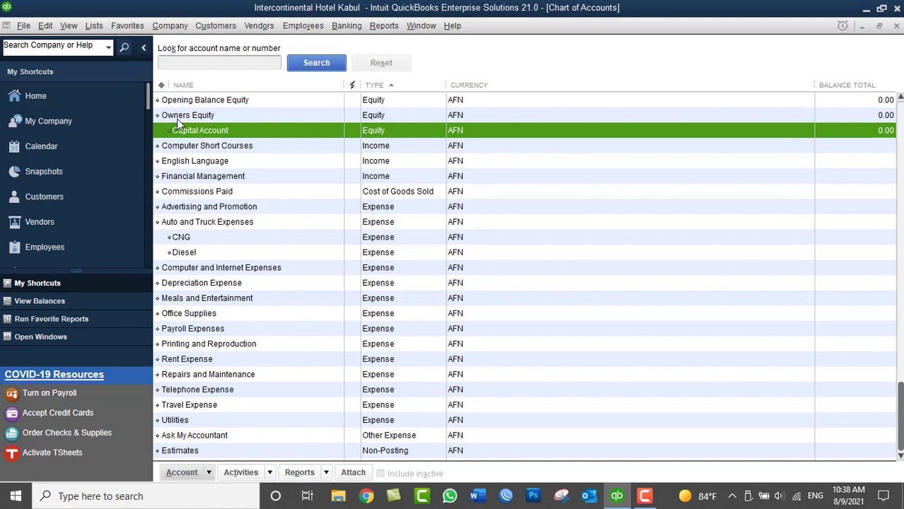
pyautogui.click(178, 120)
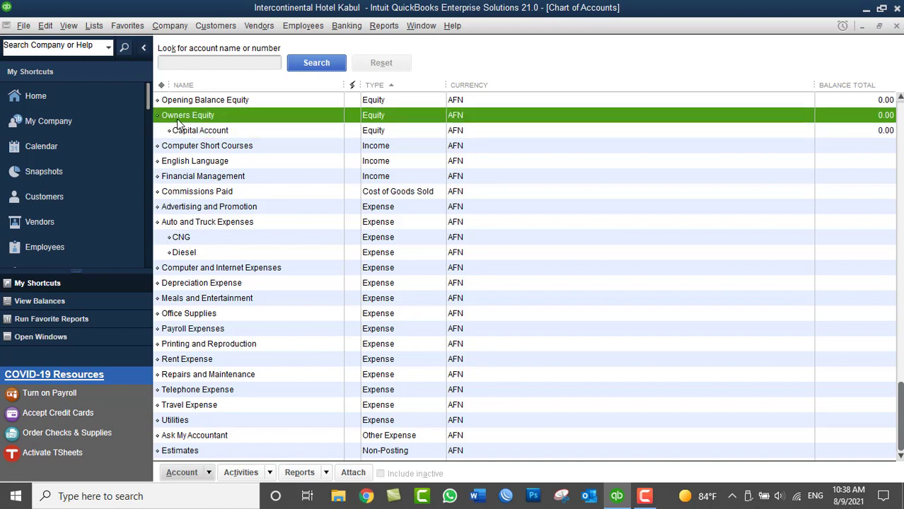
pyautogui.click(192, 132)
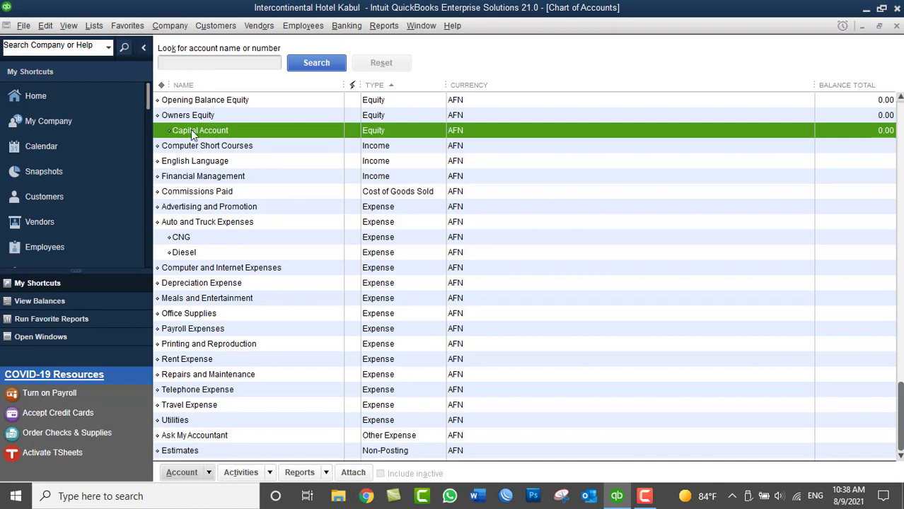
# - Create an Equity account named Draws as a subaccount of Owners Equity and save it
pyautogui.rightClick(549, 147)
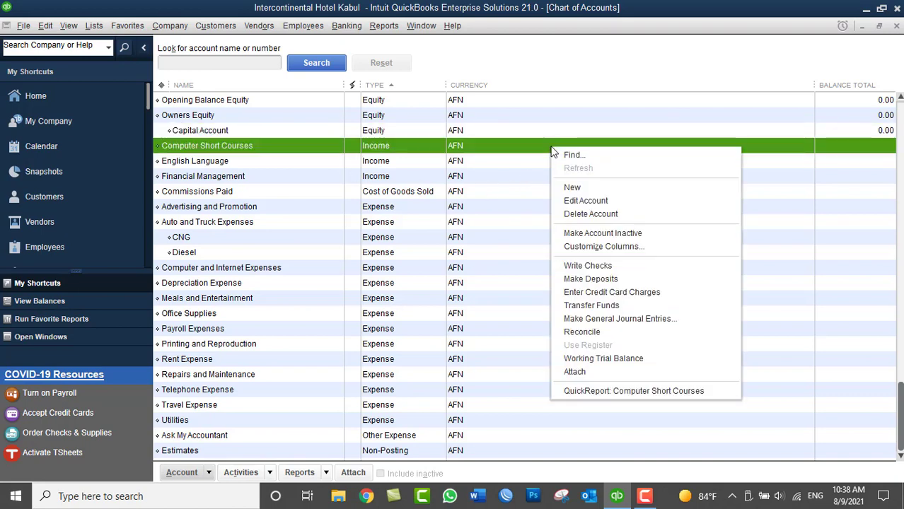
pyautogui.click(571, 186)
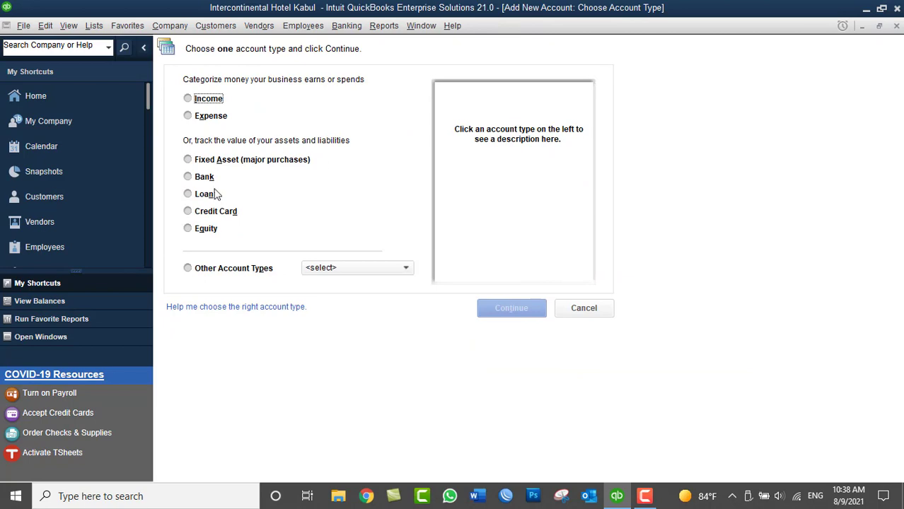
pyautogui.click(208, 230)
pyautogui.click(506, 307)
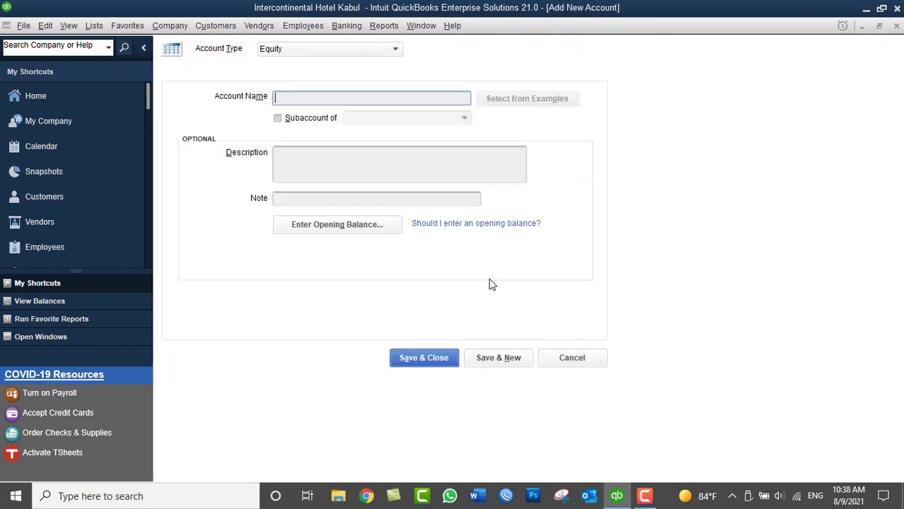
pyautogui.write('Owner')
pyautogui.press('BackSpace')
pyautogui.press('BackSpace')
pyautogui.press('BackSpace')
pyautogui.press('BackSpace')
pyautogui.press('BackSpace')
pyautogui.write('Draws')
pyautogui.click(329, 119)
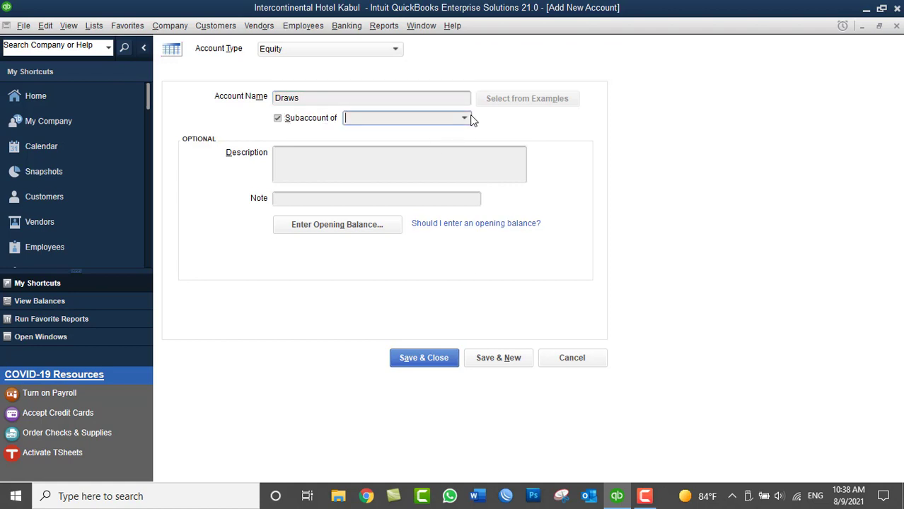
pyautogui.click(465, 118)
pyautogui.click(382, 183)
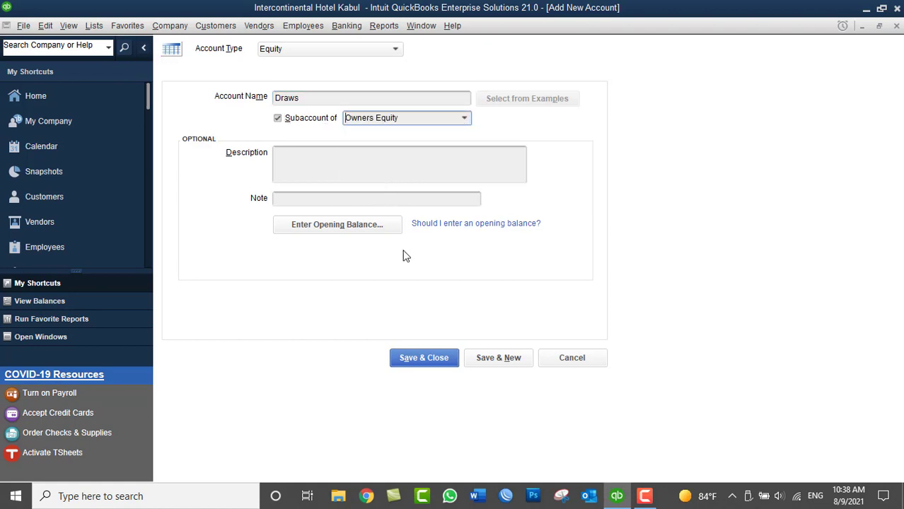
pyautogui.click(431, 357)
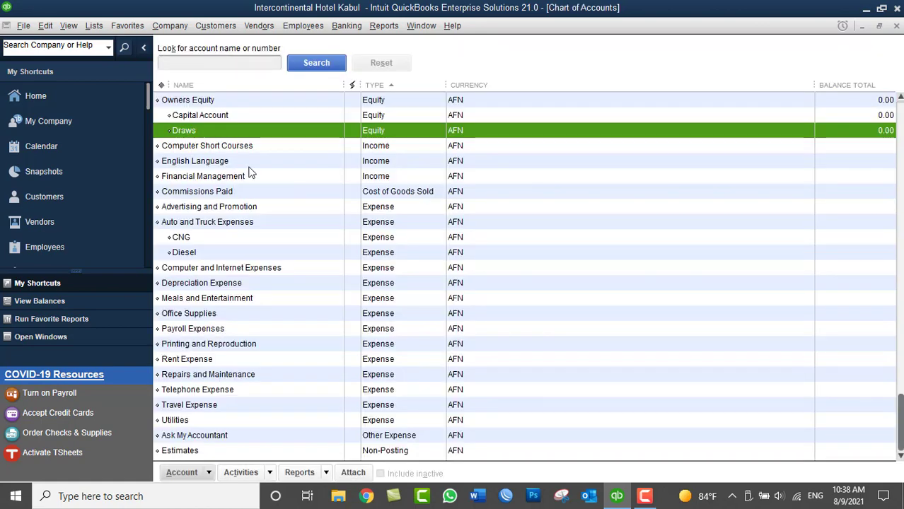
# - Create an Equity account named Contribution as a subaccount of Owners Equity and save it
pyautogui.rightClick(650, 161)
pyautogui.click(669, 199)
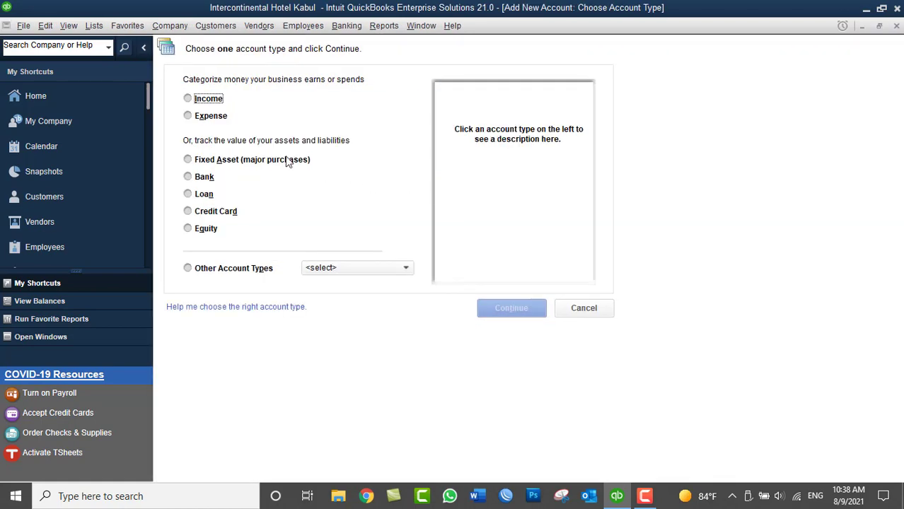
pyautogui.click(207, 229)
pyautogui.click(511, 308)
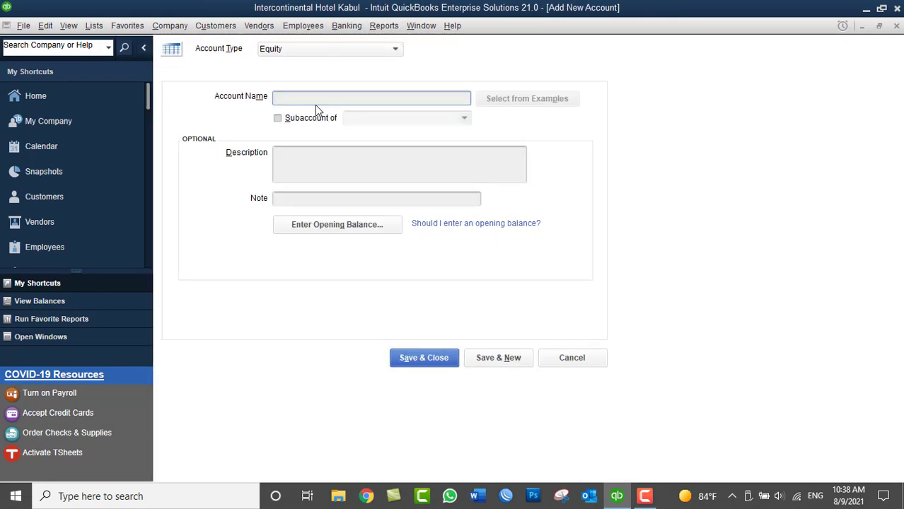
pyautogui.write('Contribution')
pyautogui.click(303, 120)
pyautogui.click(464, 119)
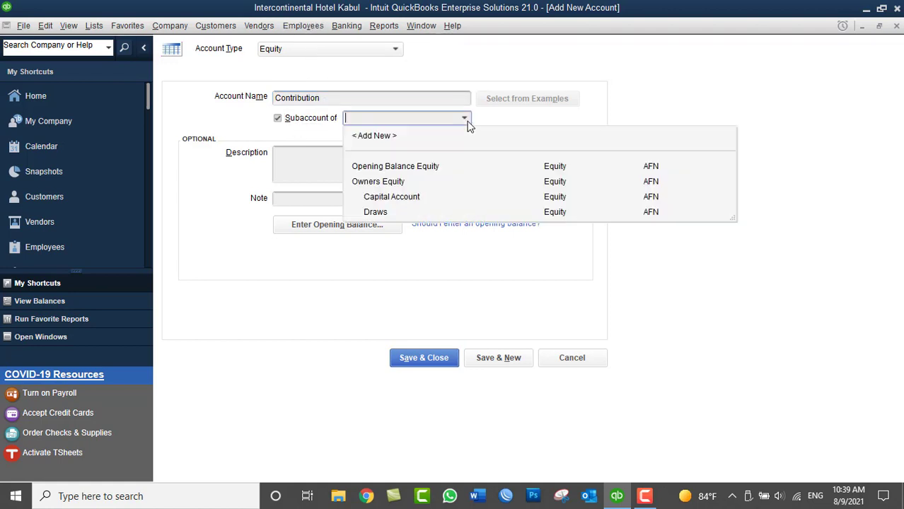
pyautogui.click(400, 180)
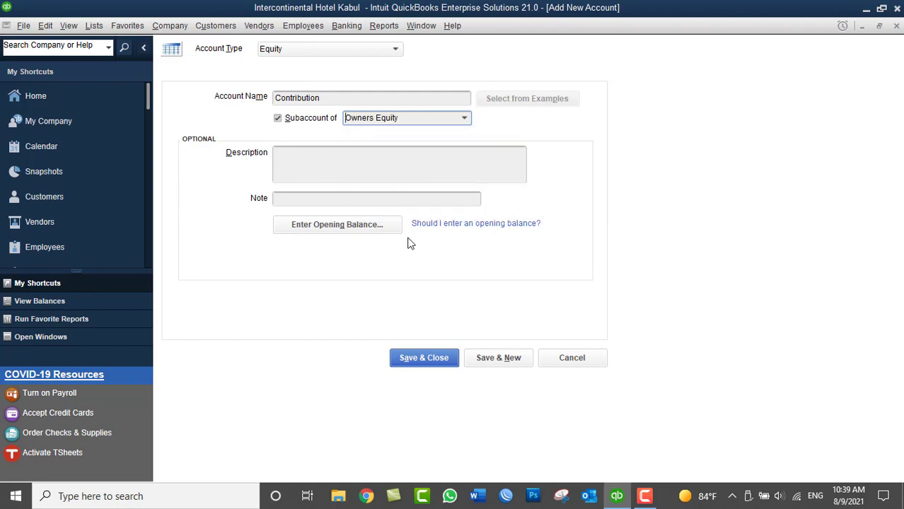
pyautogui.click(439, 357)
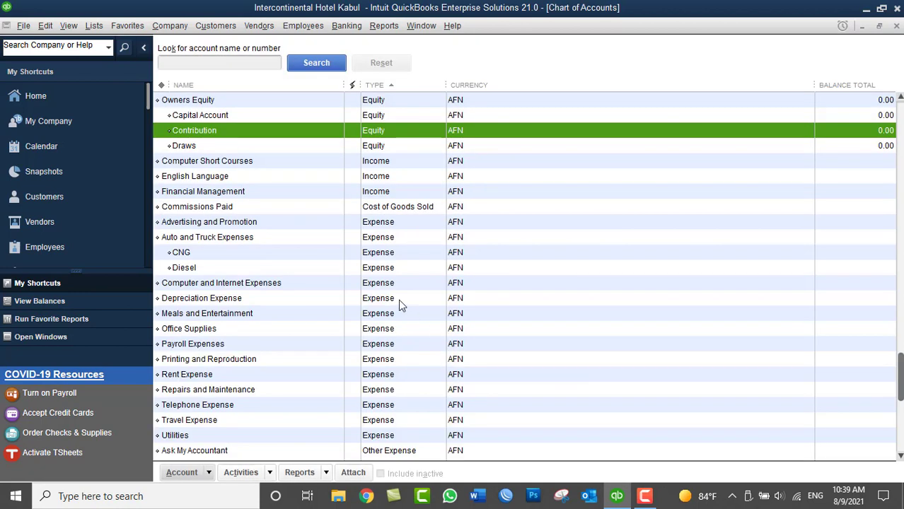
pyautogui.click(200, 101)
pyautogui.click(199, 116)
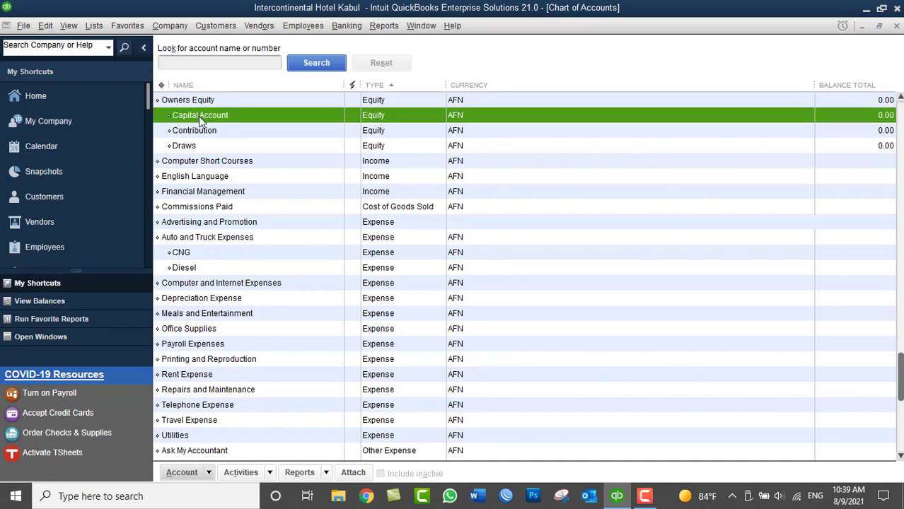
pyautogui.click(201, 129)
pyautogui.click(203, 145)
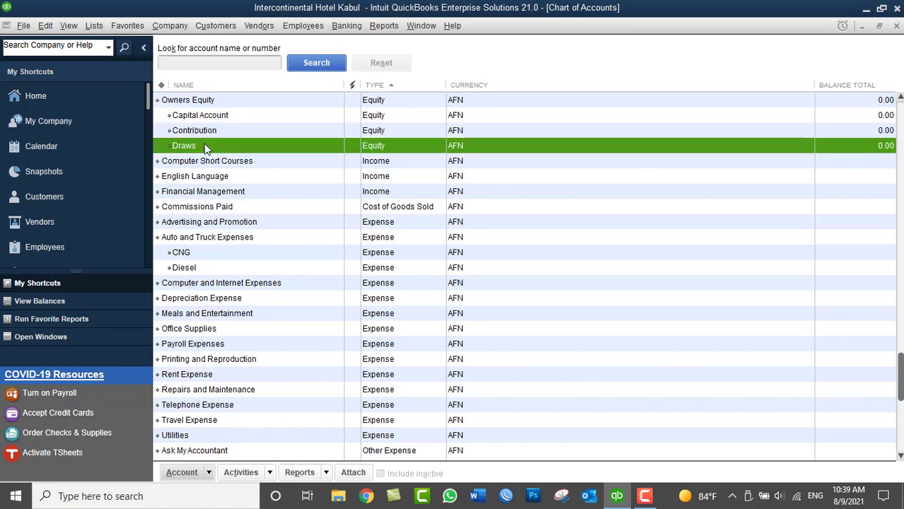
# - Start a new account of type Bank and name it Company USD Bank Accounts
pyautogui.scroll(2, 205, 148)
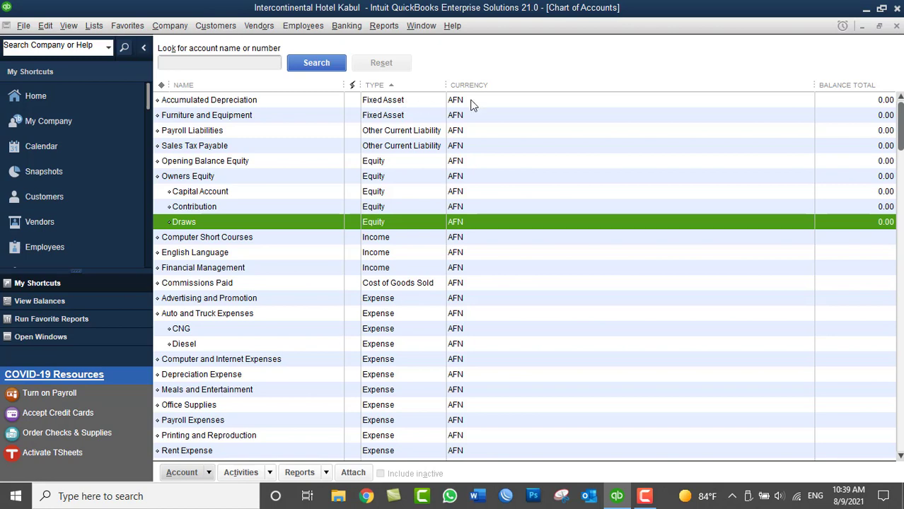
pyautogui.rightClick(598, 131)
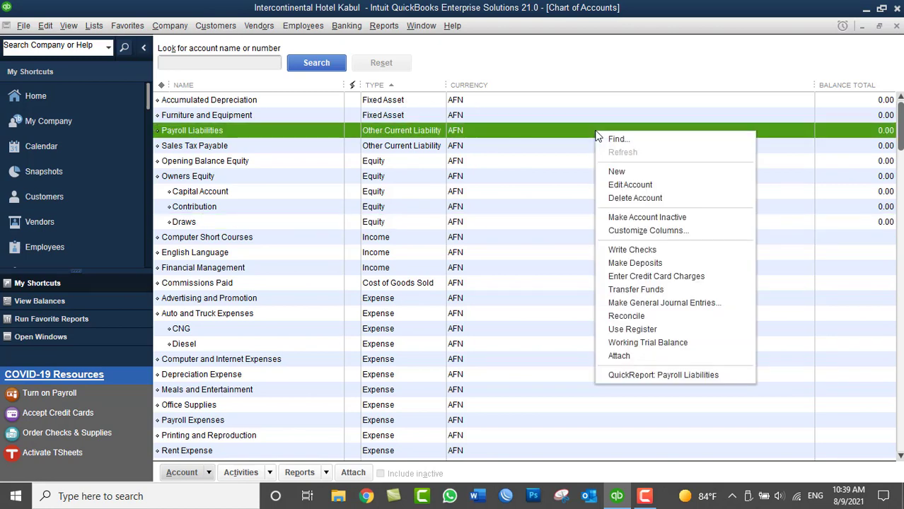
pyautogui.click(619, 171)
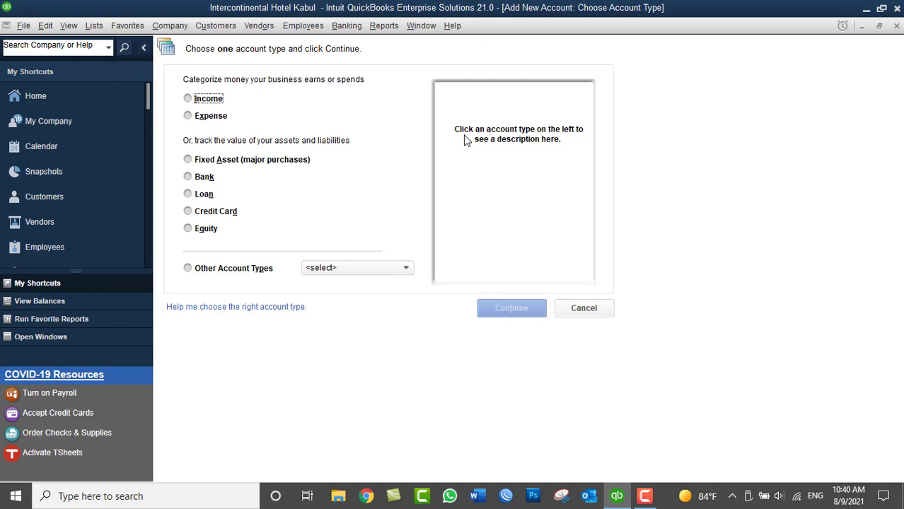
pyautogui.click(205, 178)
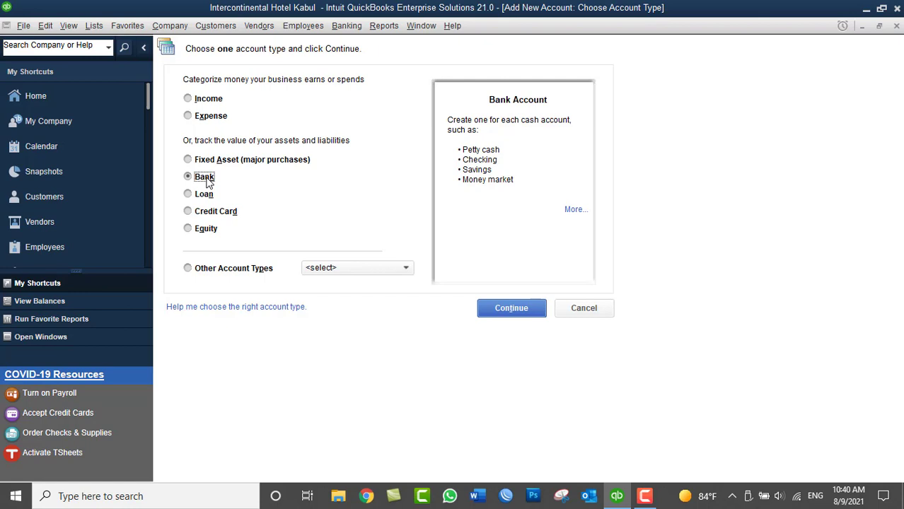
pyautogui.click(509, 309)
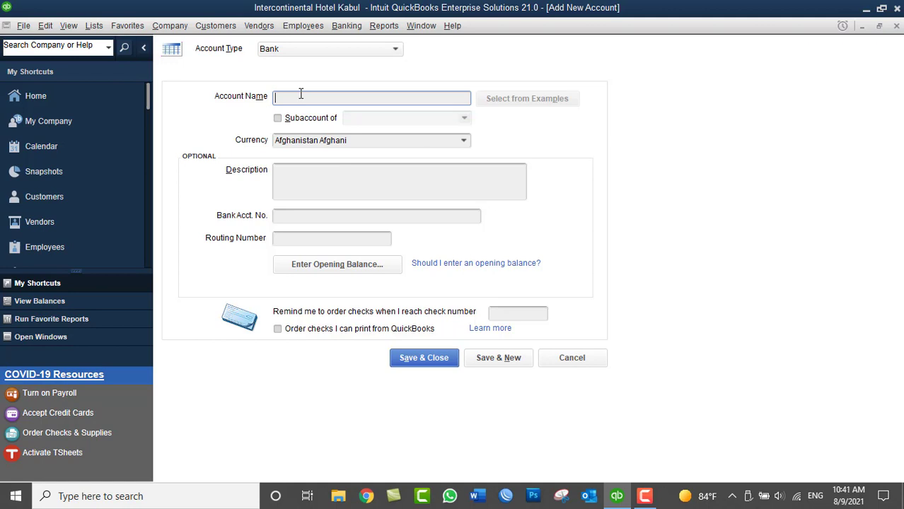
pyautogui.write('Company Bank Account')
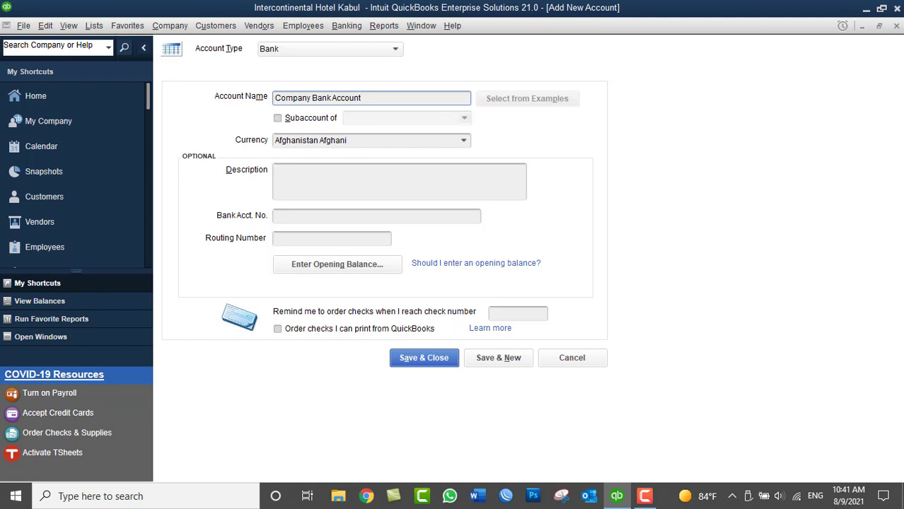
pyautogui.press('BackSpace')
pyautogui.press('BackSpace')
pyautogui.press('BackSpace')
pyautogui.press('BackSpace')
pyautogui.press('BackSpace')
pyautogui.press('BackSpace')
pyautogui.press('BackSpace')
pyautogui.press('BackSpace')
pyautogui.press('BackSpace')
pyautogui.press('BackSpace')
pyautogui.press('BackSpace')
pyautogui.press('BackSpace')
pyautogui.write('USD Bank Accounts')
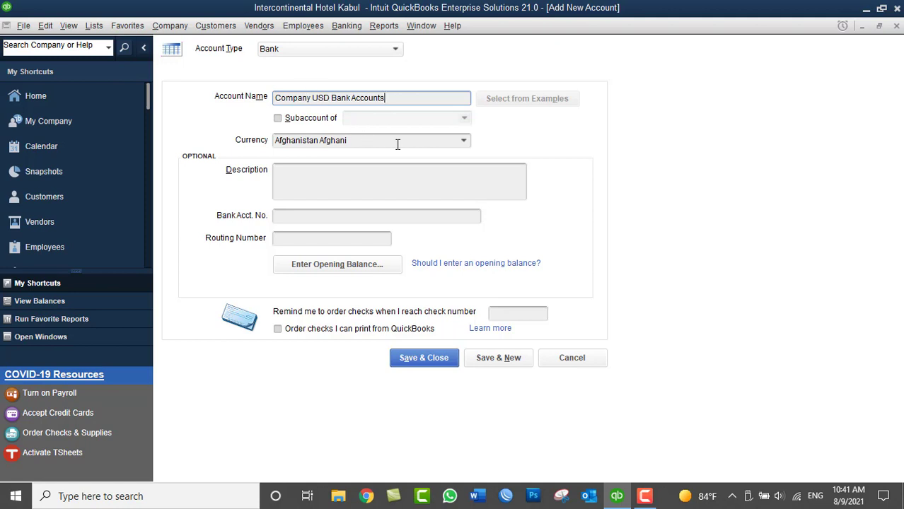
# - Set the currency of the Company USD Bank Accounts account to US Dollar
pyautogui.click(466, 145)
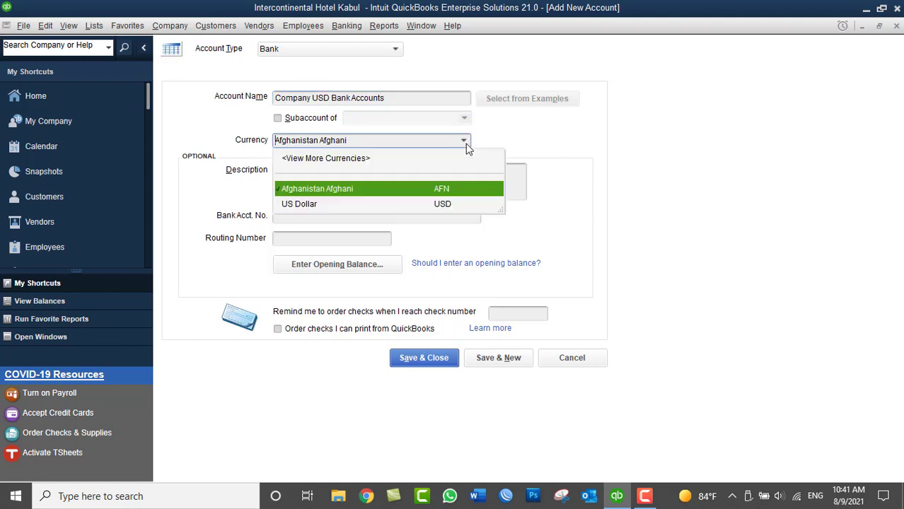
pyautogui.click(331, 204)
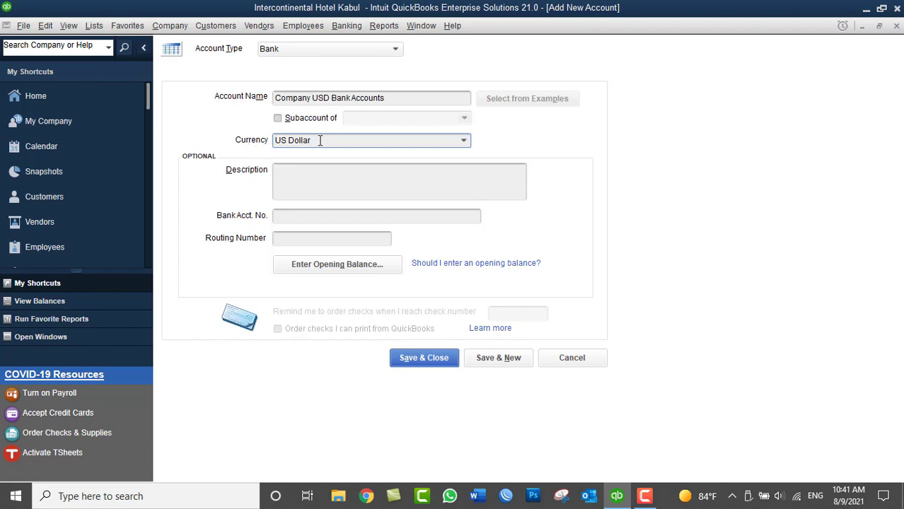
pyautogui.moveTo(318, 139); pyautogui.dragTo(277, 140)
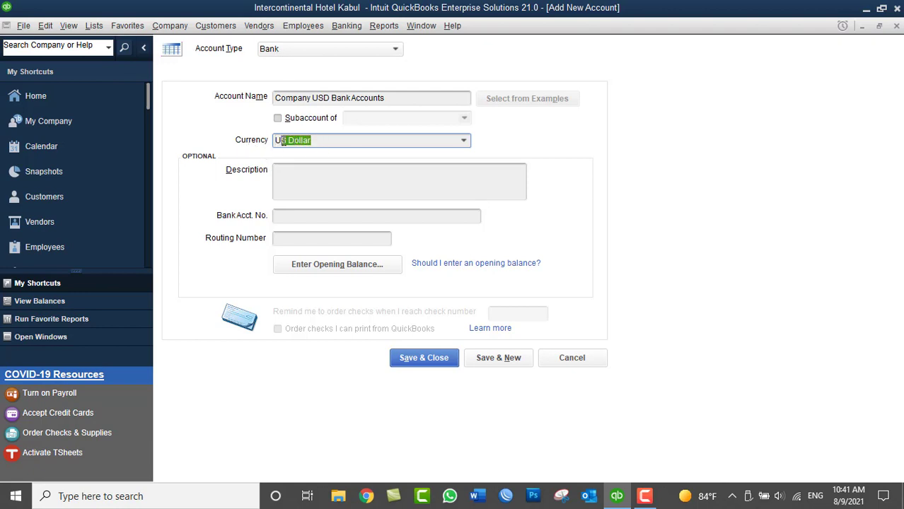
pyautogui.click(318, 98)
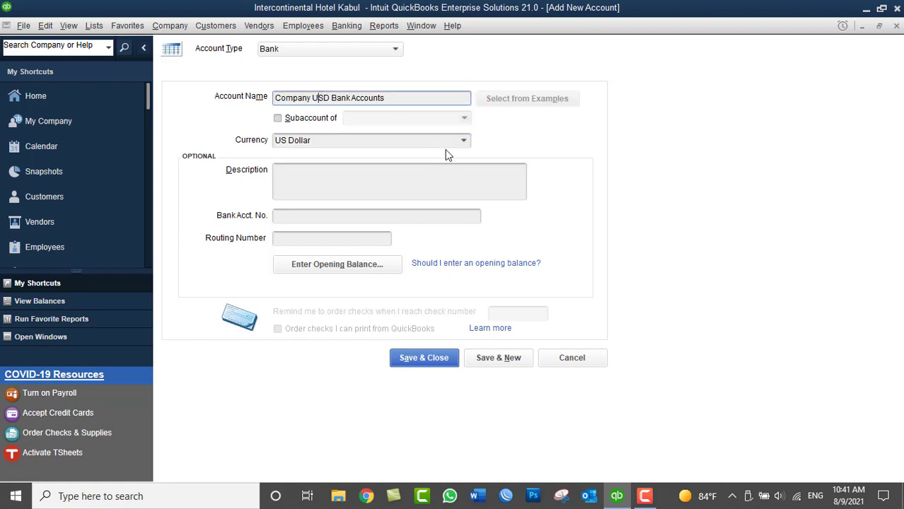
pyautogui.click(464, 140)
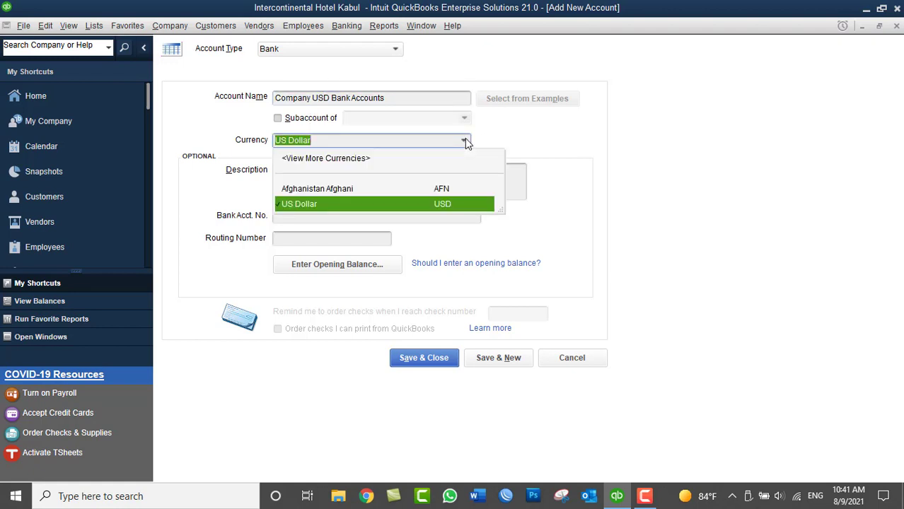
pyautogui.click(514, 132)
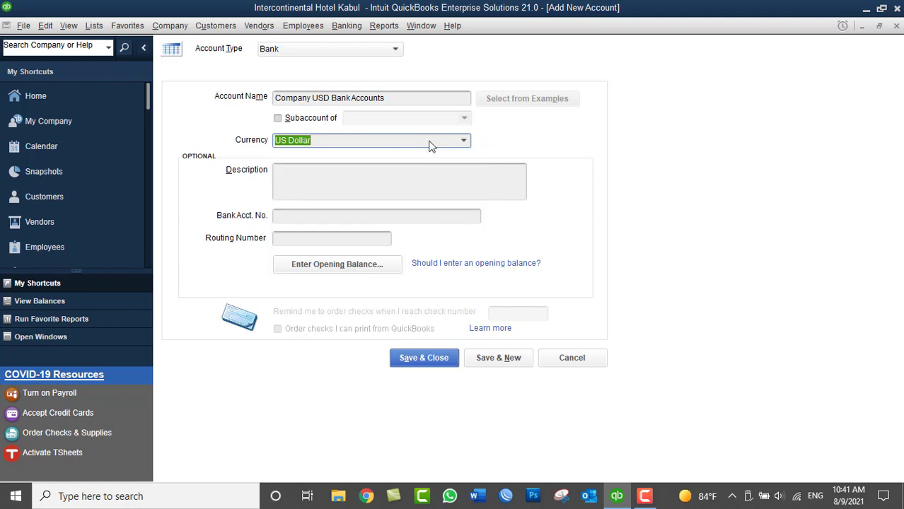
# - Enter the description "This Main Account Includes Company All USD Accounts" for the new bank account
pyautogui.click(316, 171)
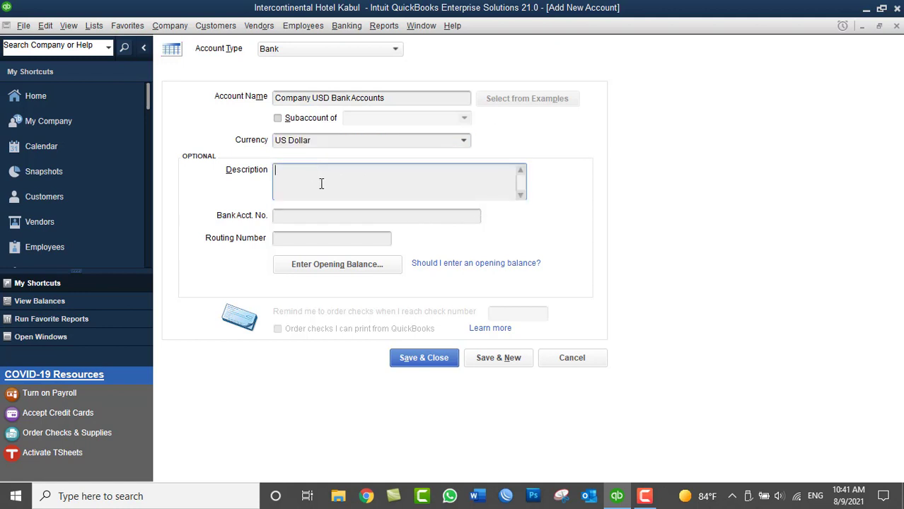
pyautogui.write('This Main Account Invo')
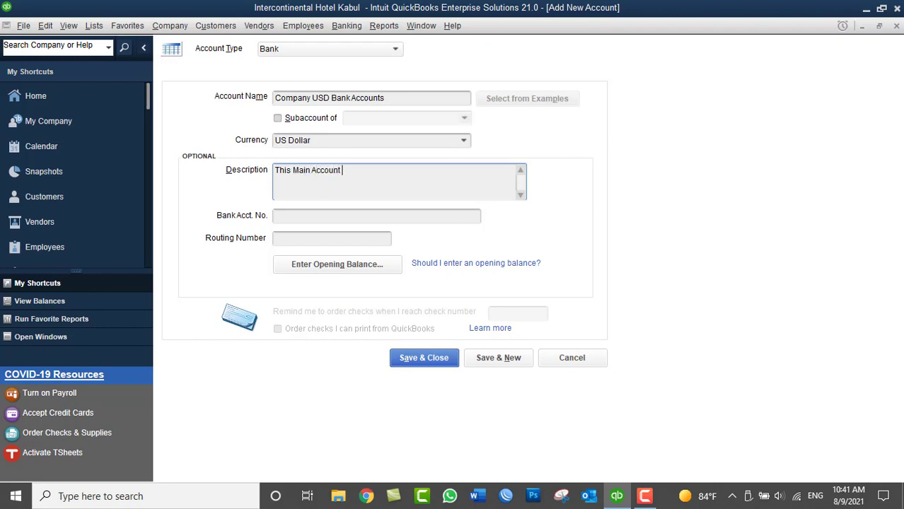
pyautogui.press('BackSpace')
pyautogui.press('BackSpace')
pyautogui.write('cludes Company All USD Accounts')
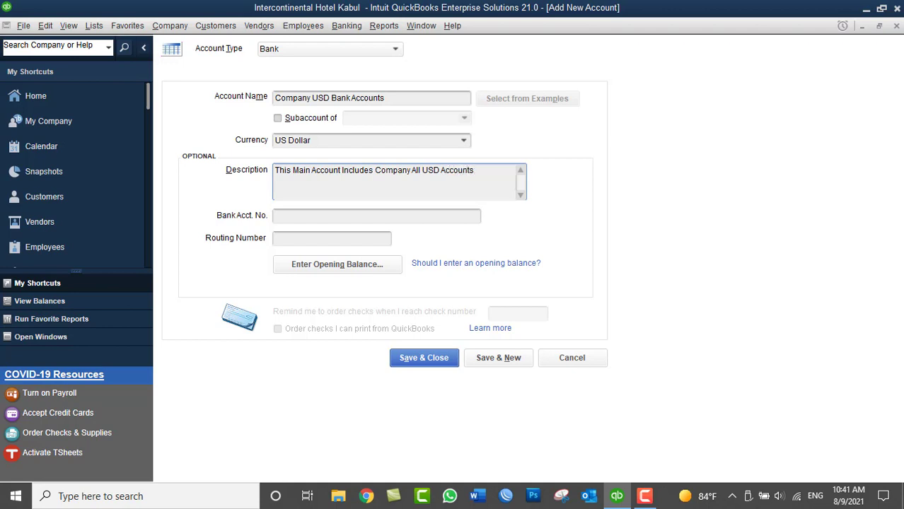
# - Save the USD bank account without a bank account or routing number and decline the bank feed setup
pyautogui.click(286, 216)
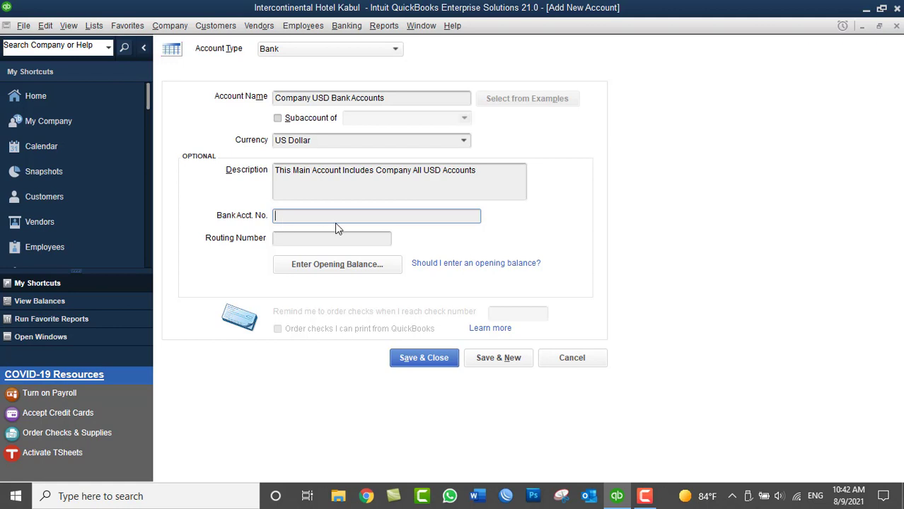
pyautogui.click(294, 238)
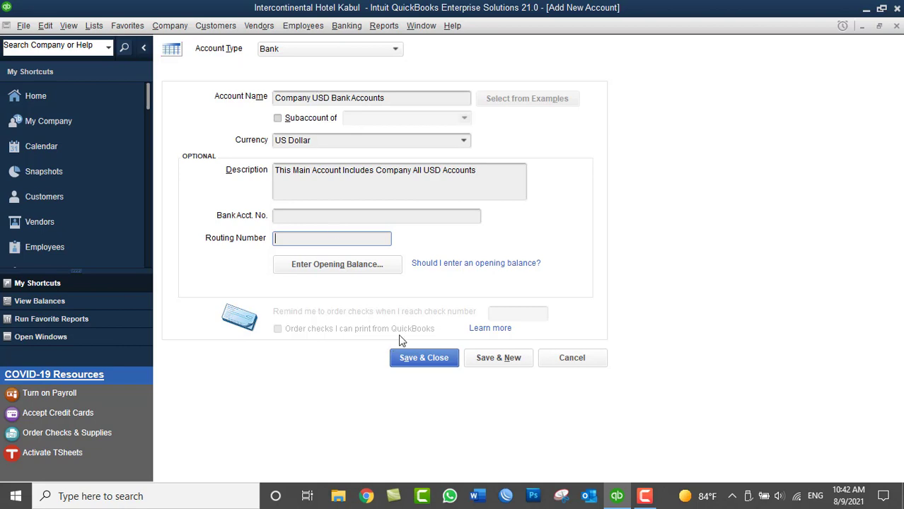
pyautogui.click(419, 360)
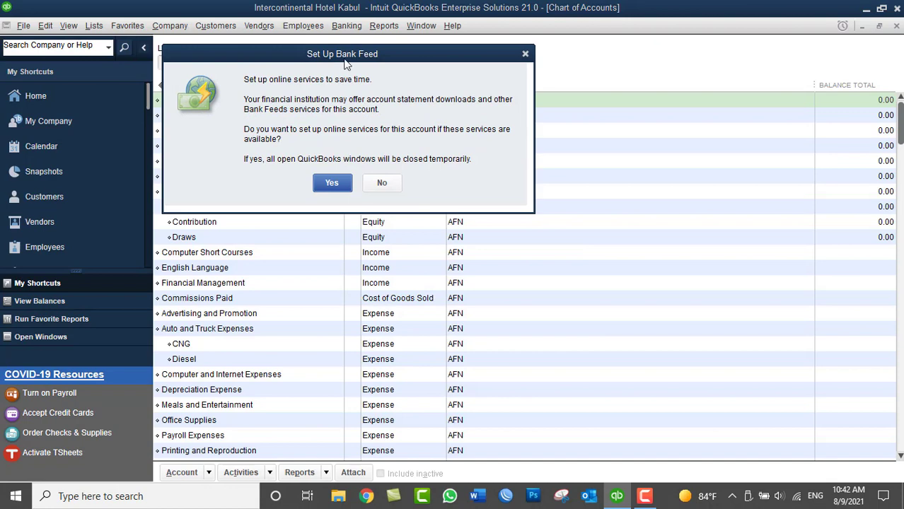
pyautogui.moveTo(345, 60); pyautogui.dragTo(626, 112)
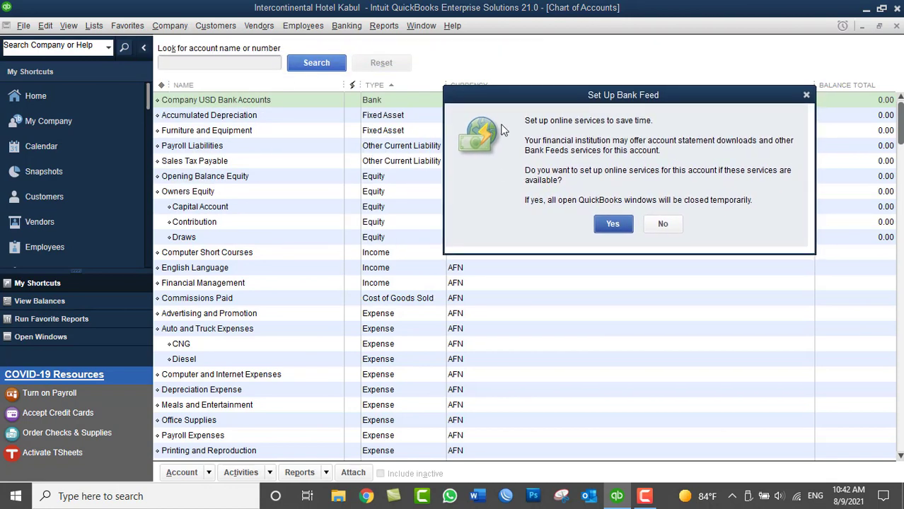
pyautogui.moveTo(544, 104); pyautogui.dragTo(510, 101)
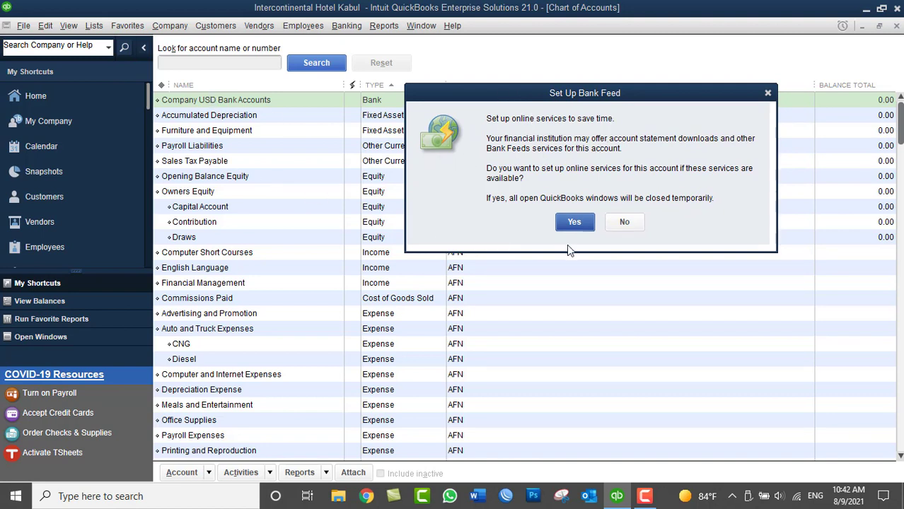
pyautogui.click(625, 222)
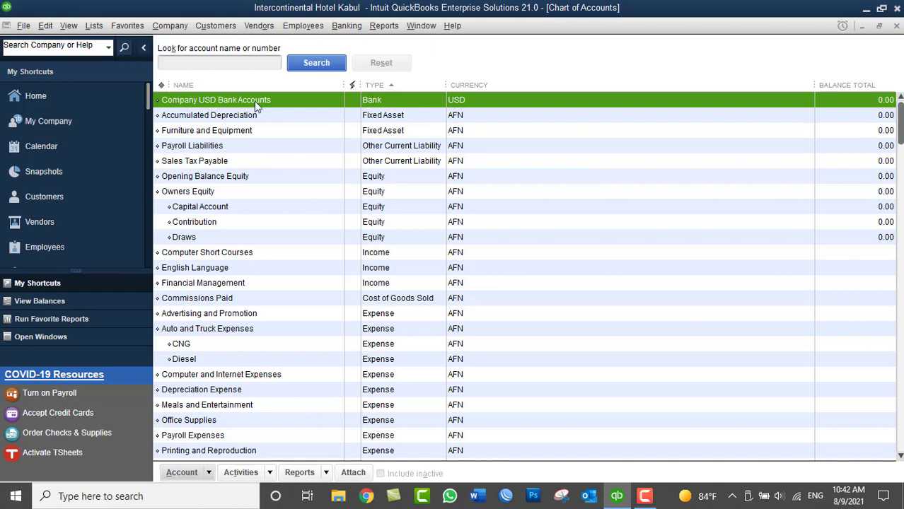
# - Create a Bank account named Company AFN Bank Accounts with Afghanistan Afghani as its currency and save it
pyautogui.rightClick(543, 118)
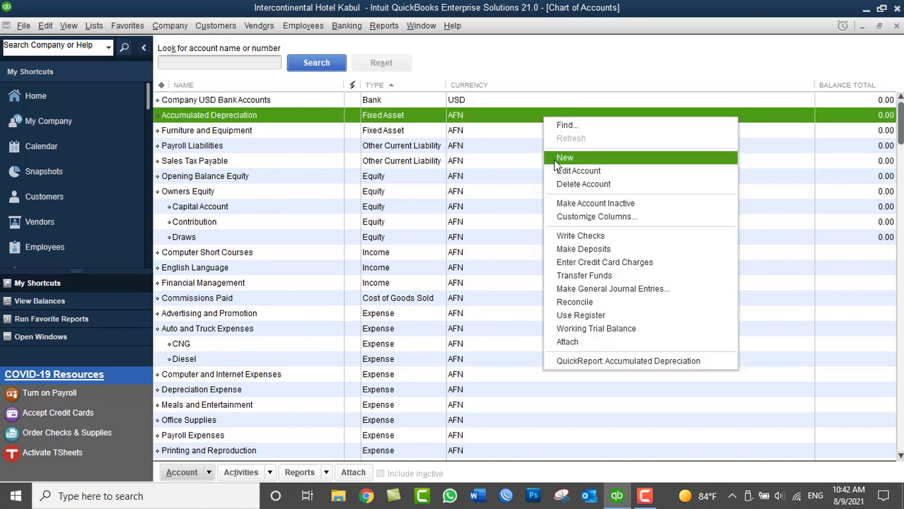
pyautogui.click(556, 158)
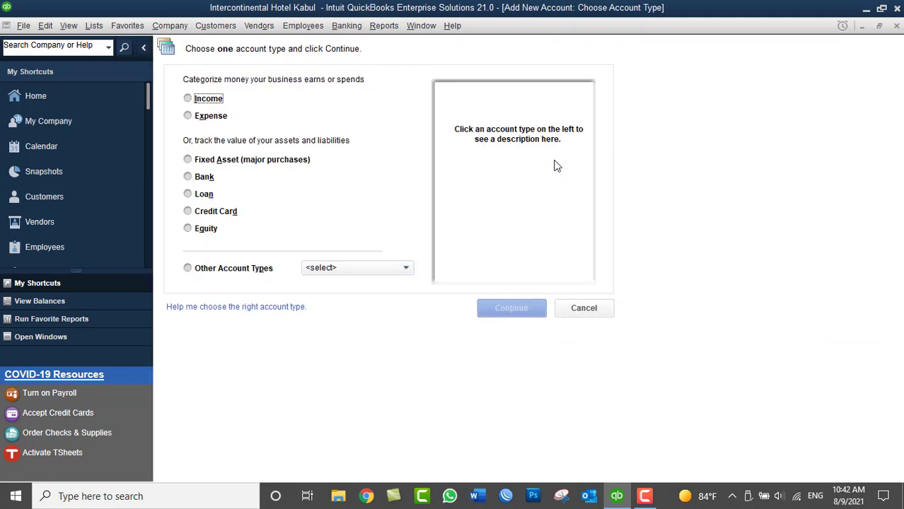
pyautogui.click(203, 178)
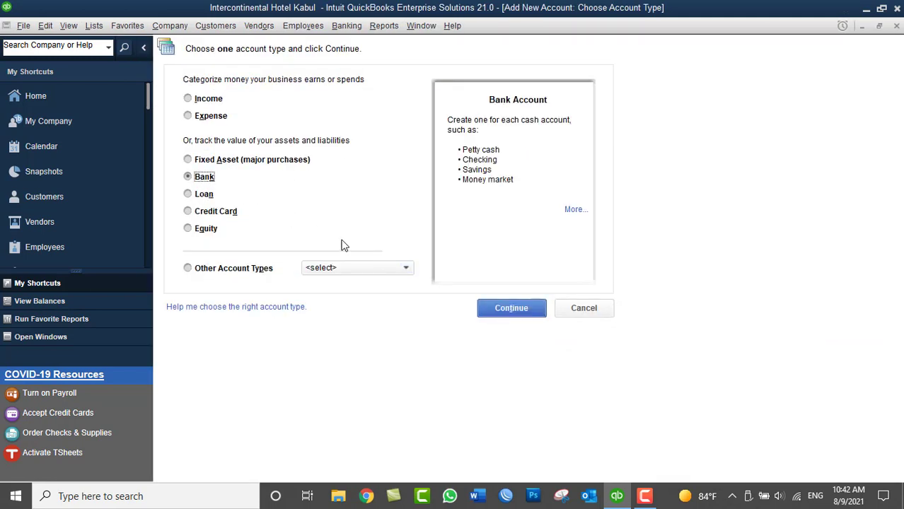
pyautogui.click(514, 308)
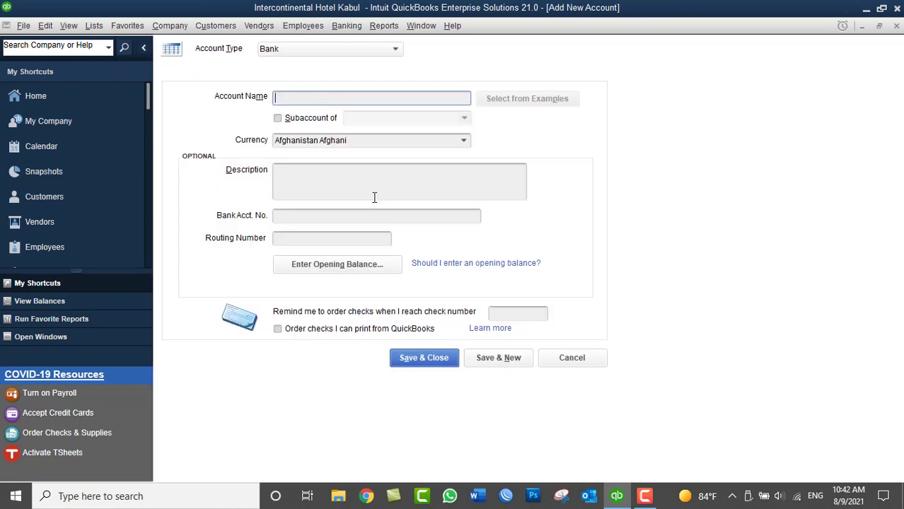
pyautogui.write('Company AFN Ban')
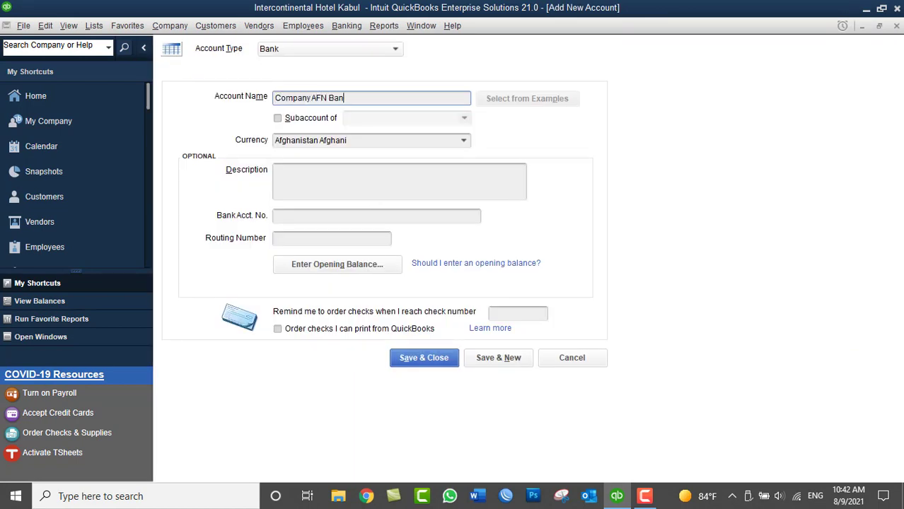
pyautogui.write('k Accounts')
pyautogui.click(463, 141)
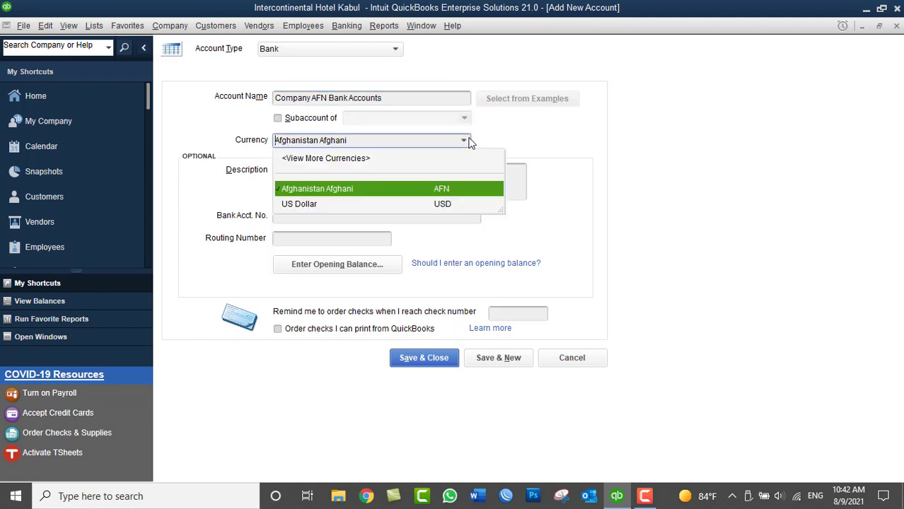
pyautogui.click(466, 141)
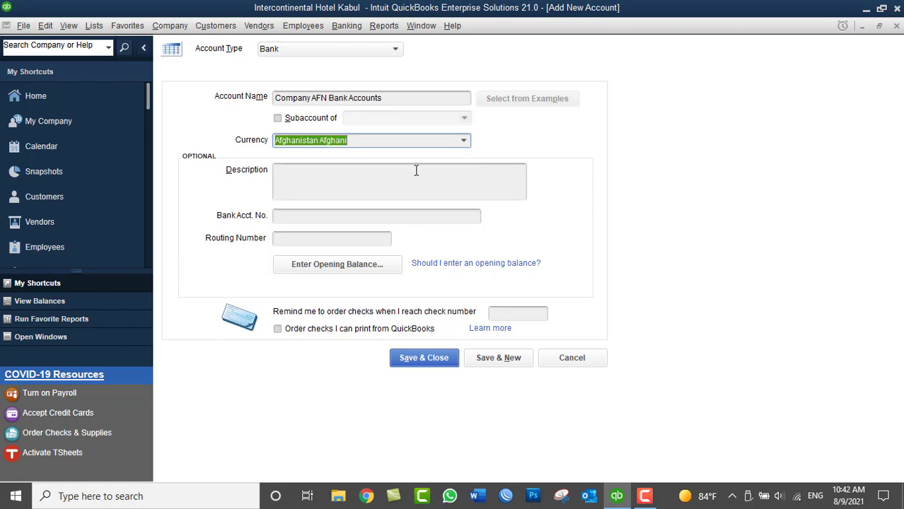
pyautogui.click(352, 188)
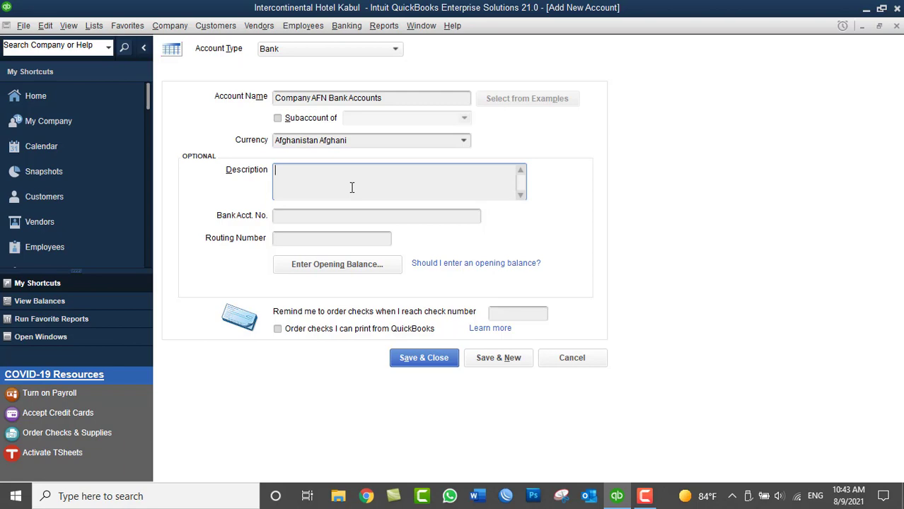
pyautogui.click(419, 359)
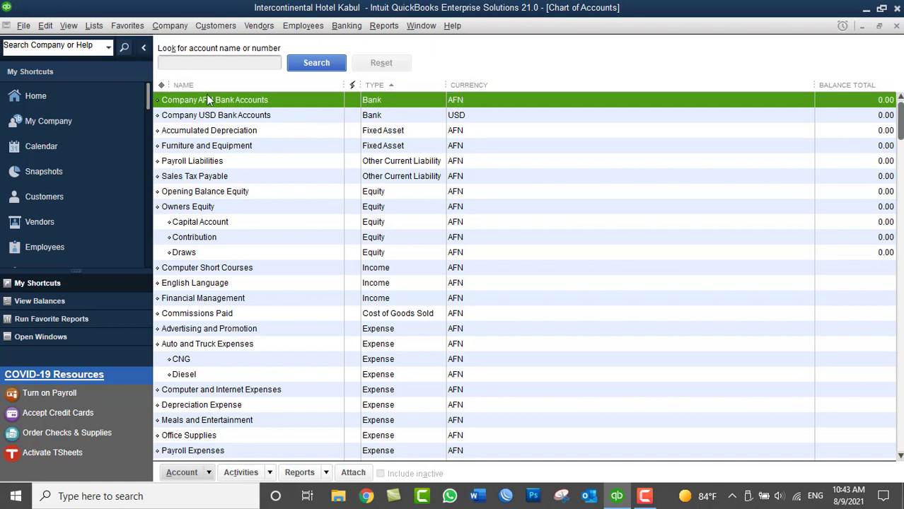
pyautogui.click(195, 117)
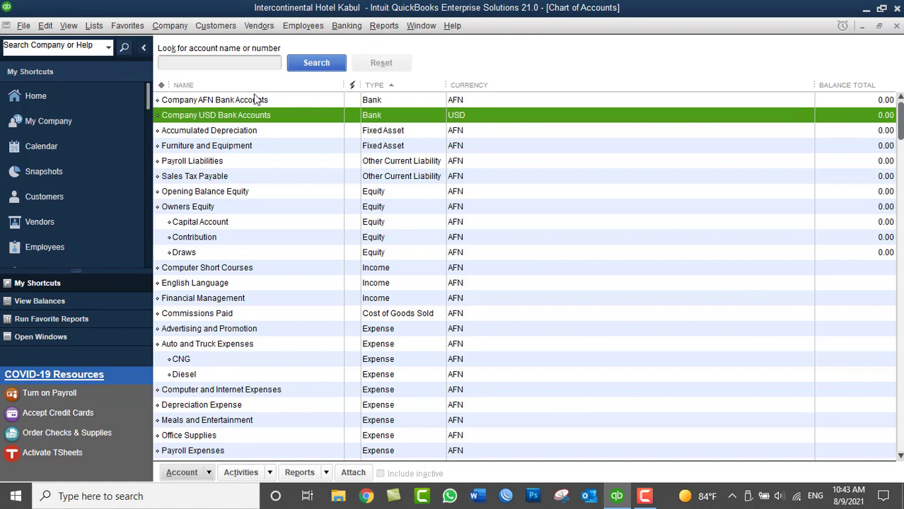
pyautogui.click(304, 106)
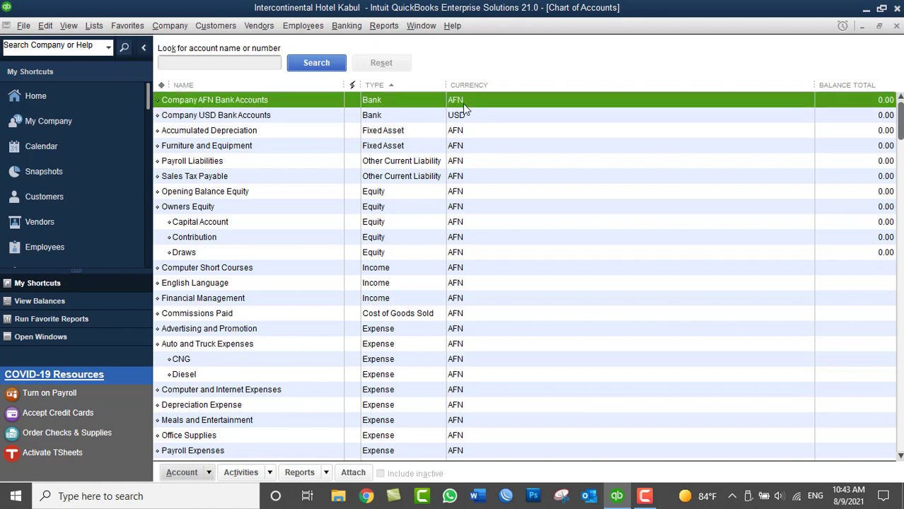
pyautogui.click(263, 114)
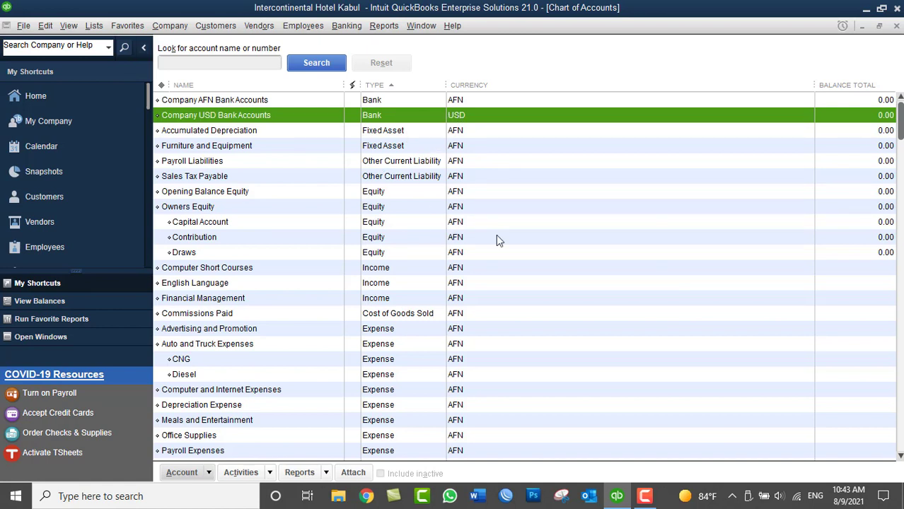
pyautogui.press('Up')
pyautogui.click(438, 119)
# - Start a new Bank account named AIB Bank with Afghanistan Afghani as its currency
pyautogui.rightClick(654, 149)
pyautogui.click(677, 194)
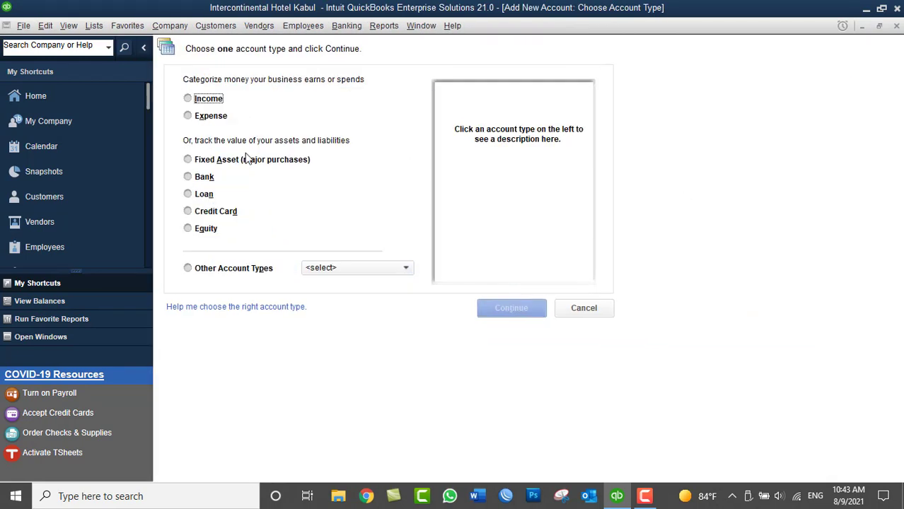
pyautogui.click(204, 177)
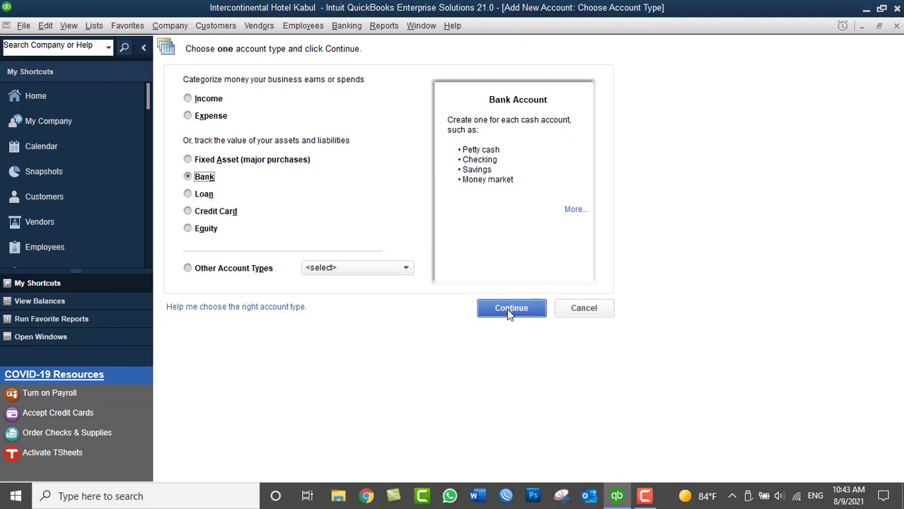
pyautogui.click(506, 309)
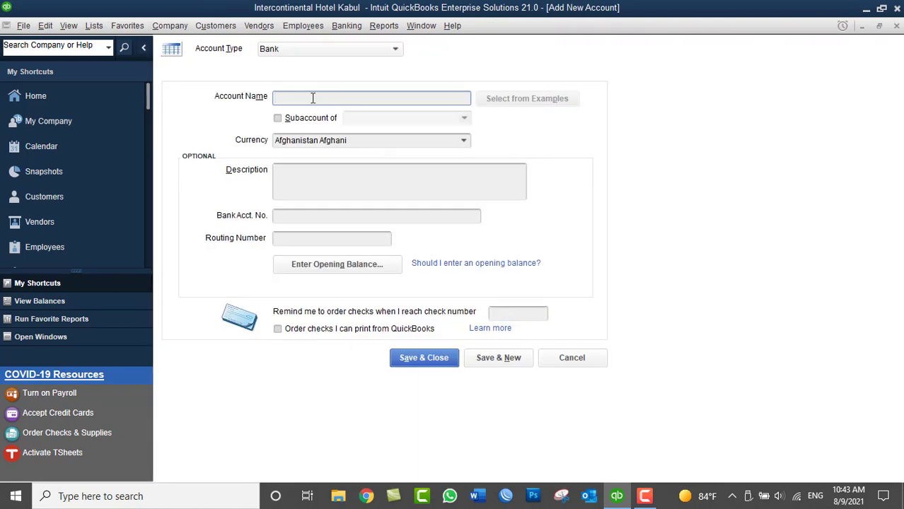
pyautogui.click(462, 140)
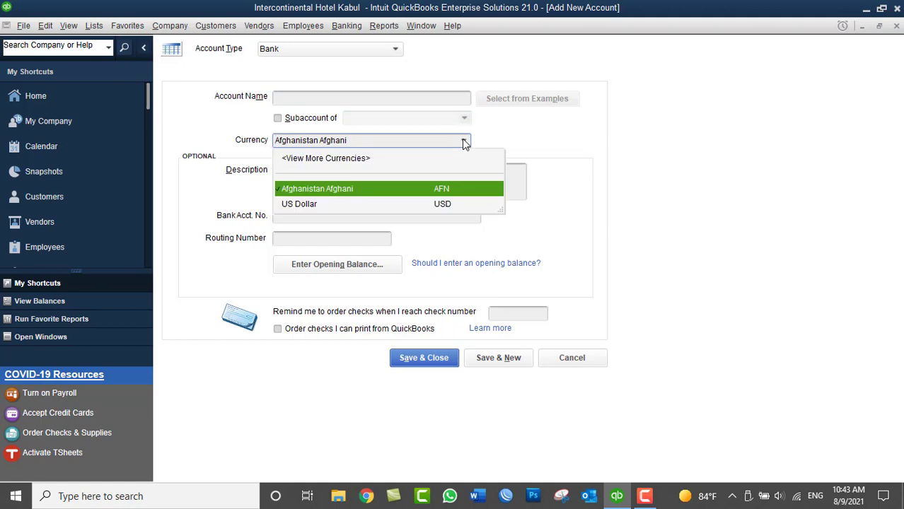
pyautogui.click(362, 189)
pyautogui.click(297, 99)
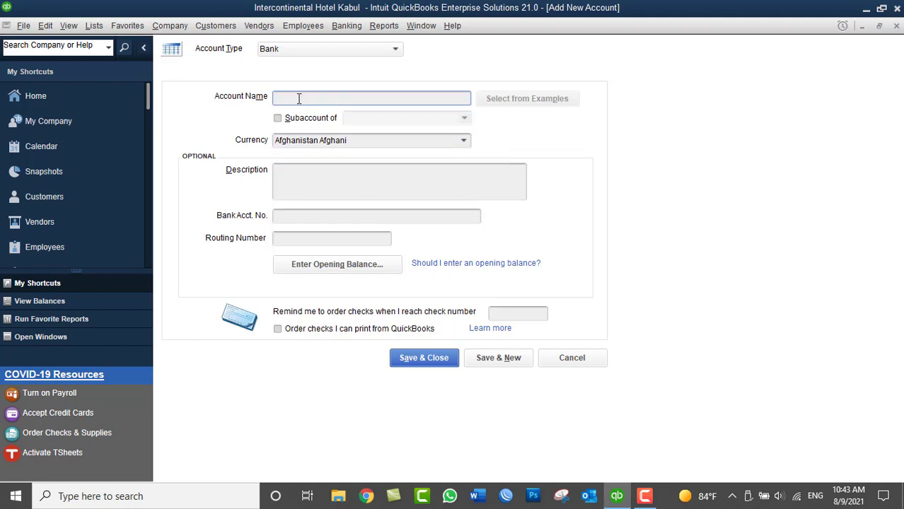
pyautogui.write('AIB Bank')
pyautogui.moveTo(312, 97); pyautogui.dragTo(268, 98)
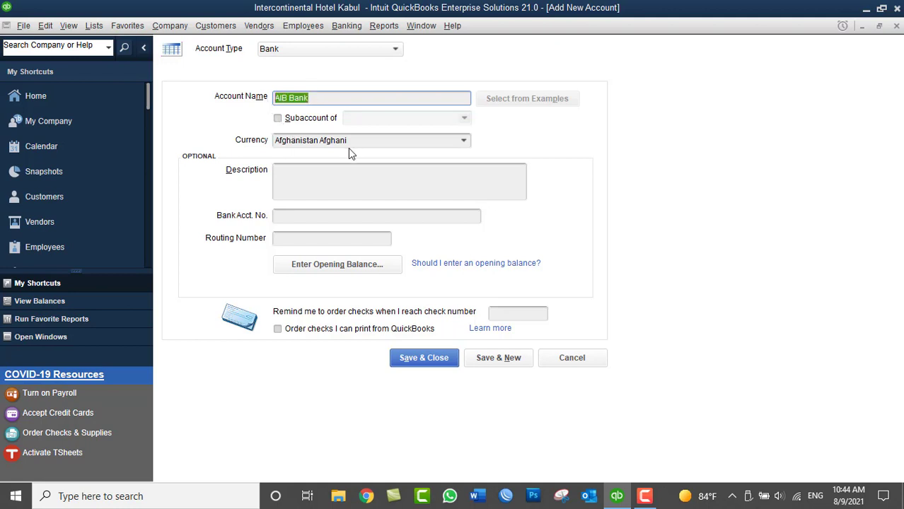
# - Make the AIB Bank account a subaccount of Company AFN Bank Accounts and save it
pyautogui.click(277, 118)
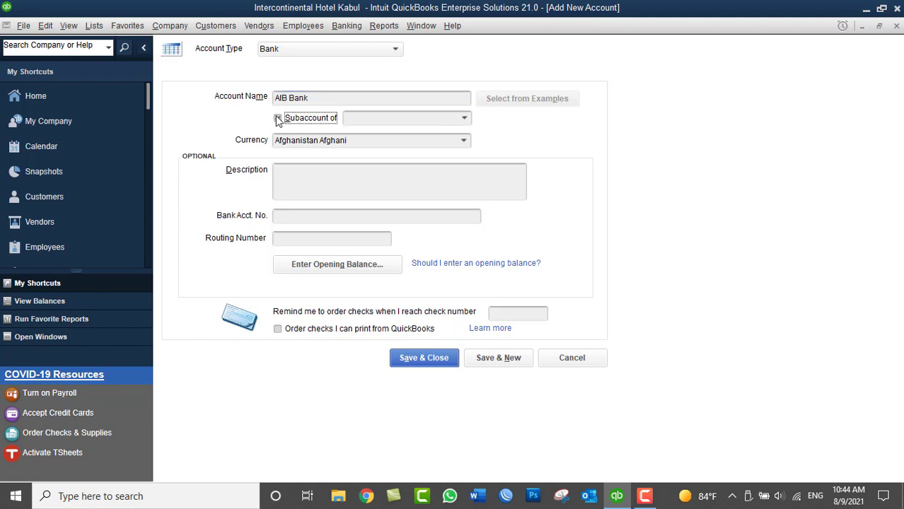
pyautogui.click(464, 118)
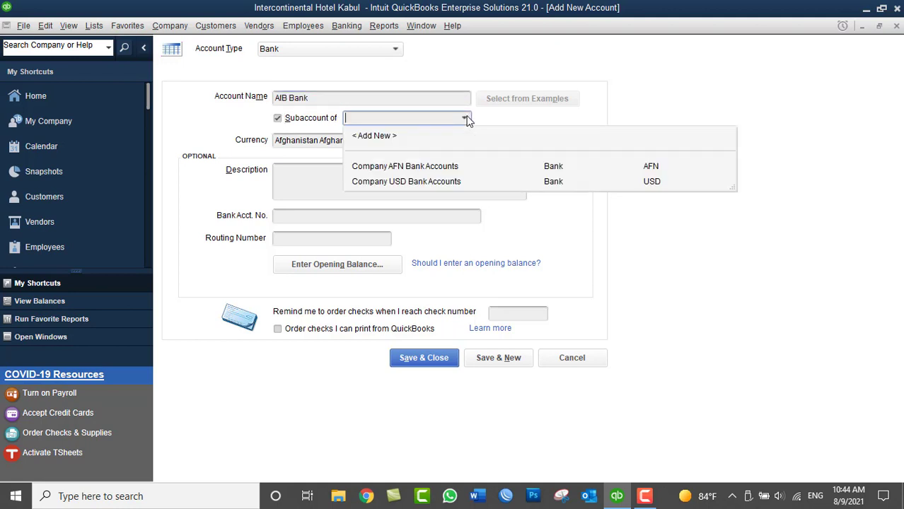
pyautogui.click(425, 170)
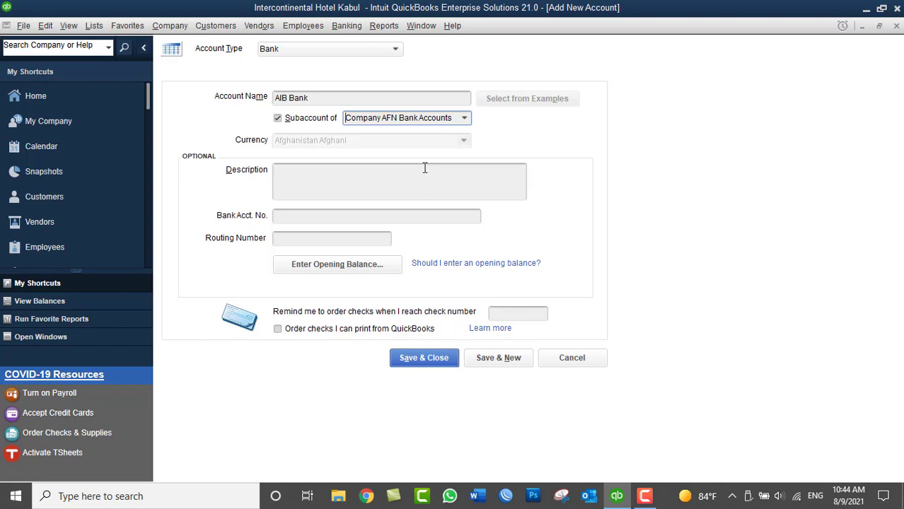
pyautogui.click(441, 358)
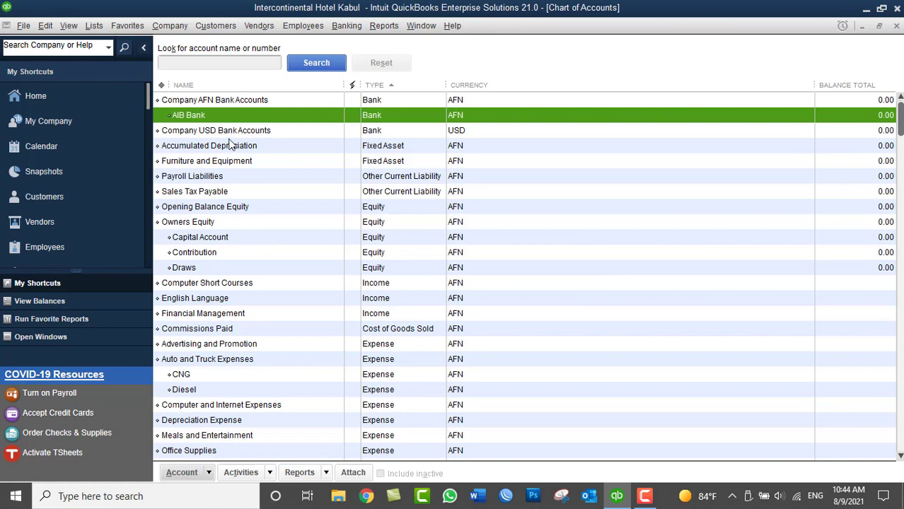
pyautogui.click(234, 100)
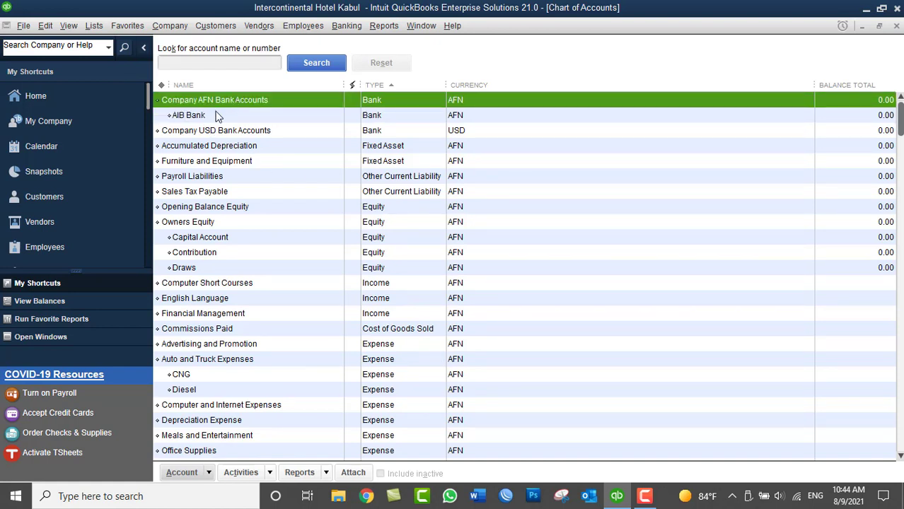
pyautogui.click(217, 117)
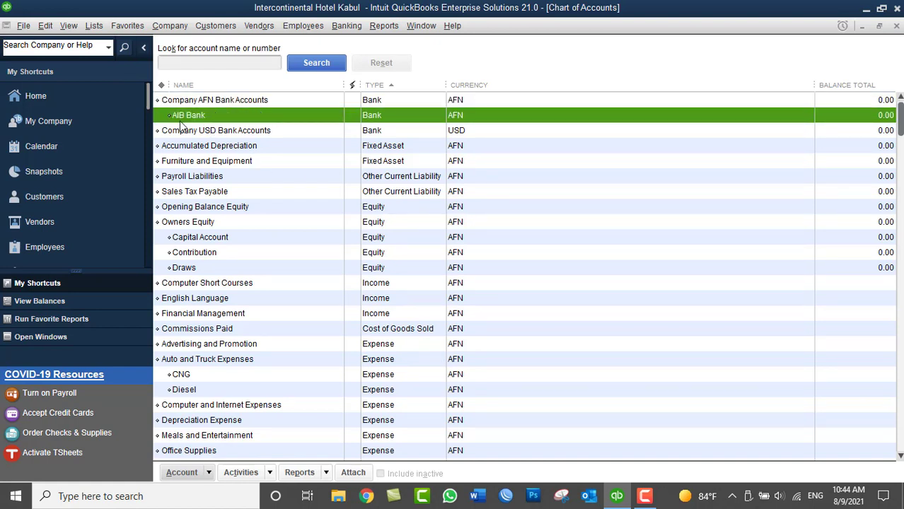
pyautogui.click(212, 100)
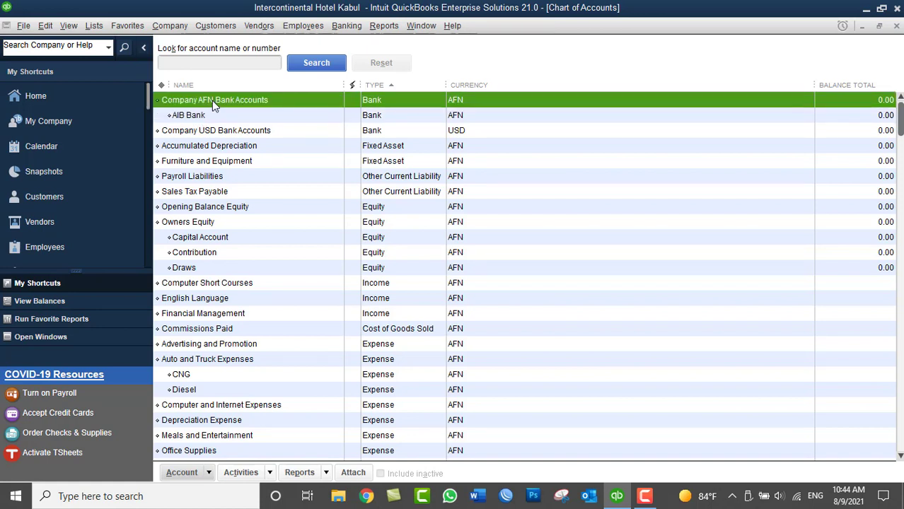
pyautogui.click(205, 117)
# - Create a Bank account named Kabul Bank as a subaccount of Company AFN Bank Accounts and save it
pyautogui.rightClick(665, 146)
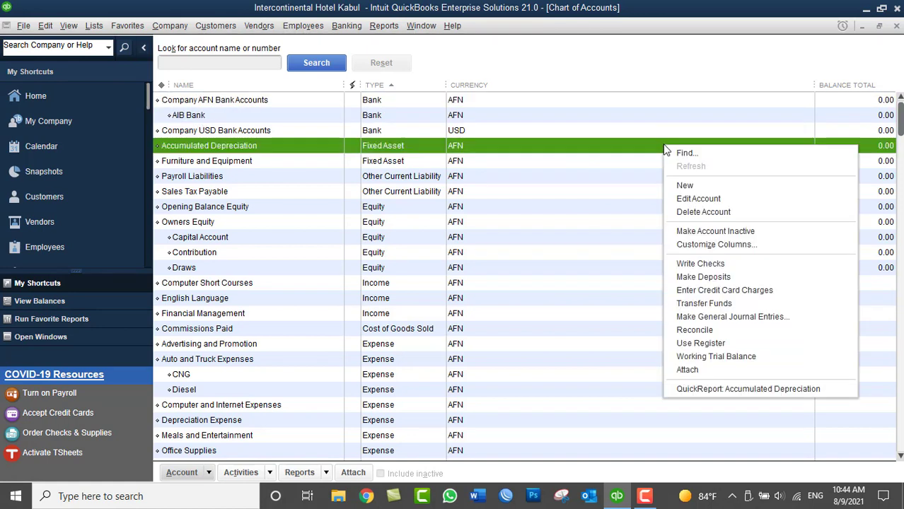
pyautogui.click(684, 186)
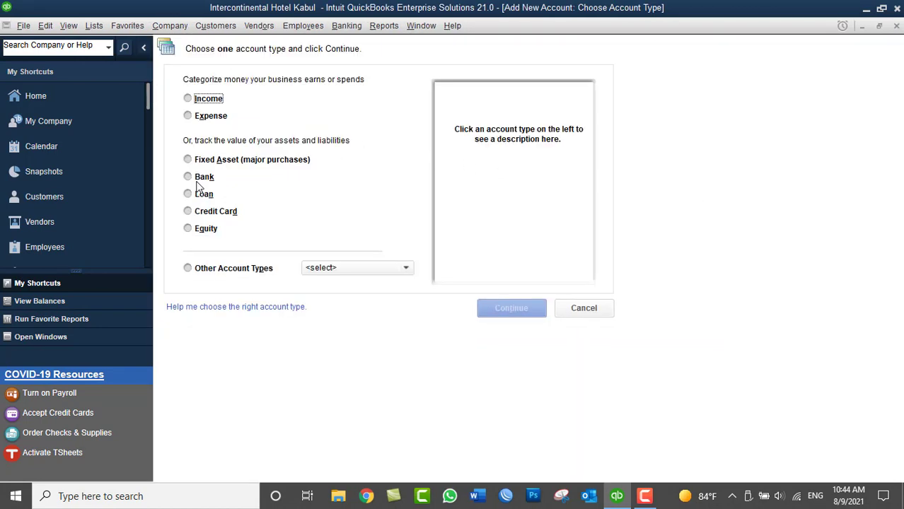
pyautogui.click(201, 178)
pyautogui.click(533, 315)
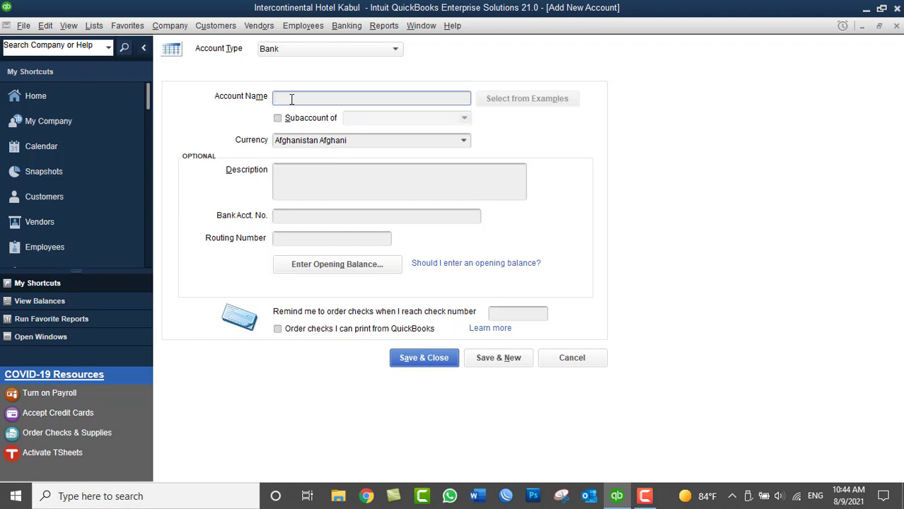
pyautogui.write('Kabul Bank')
pyautogui.click(291, 118)
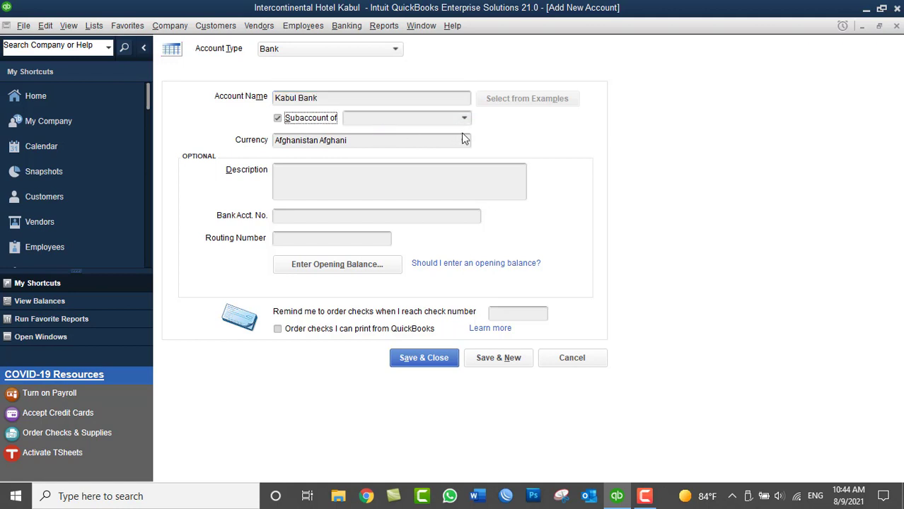
pyautogui.click(464, 119)
pyautogui.click(410, 170)
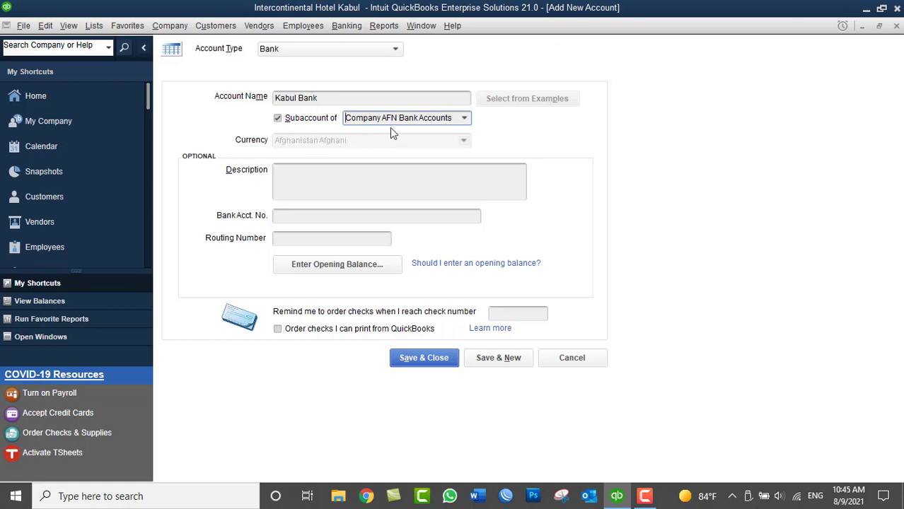
pyautogui.click(424, 358)
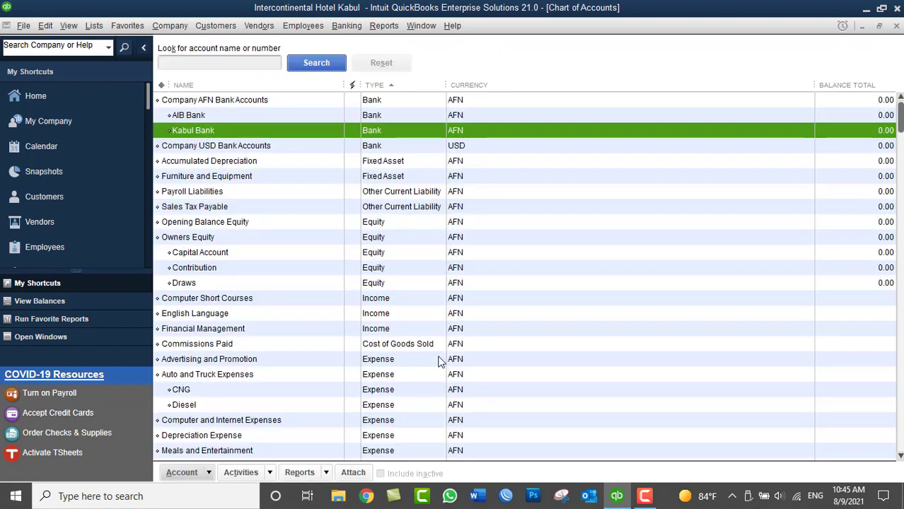
pyautogui.click(206, 116)
pyautogui.click(206, 132)
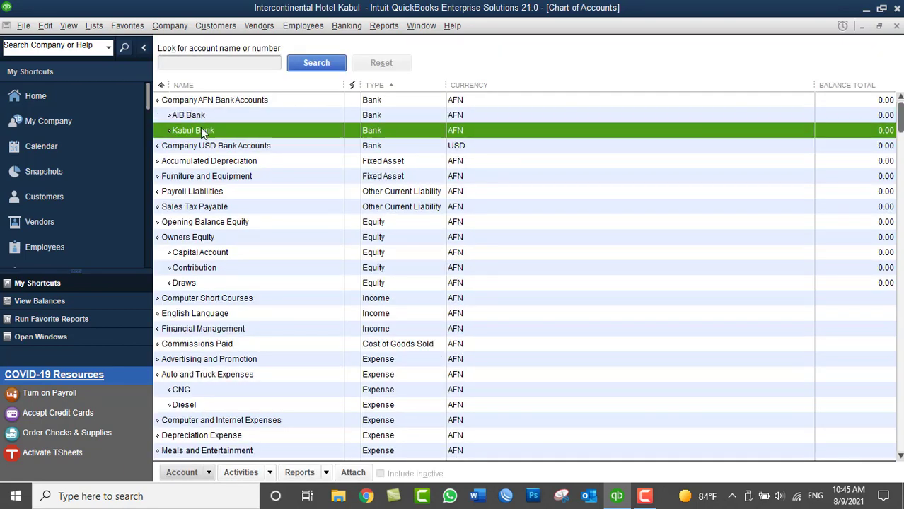
pyautogui.click(199, 103)
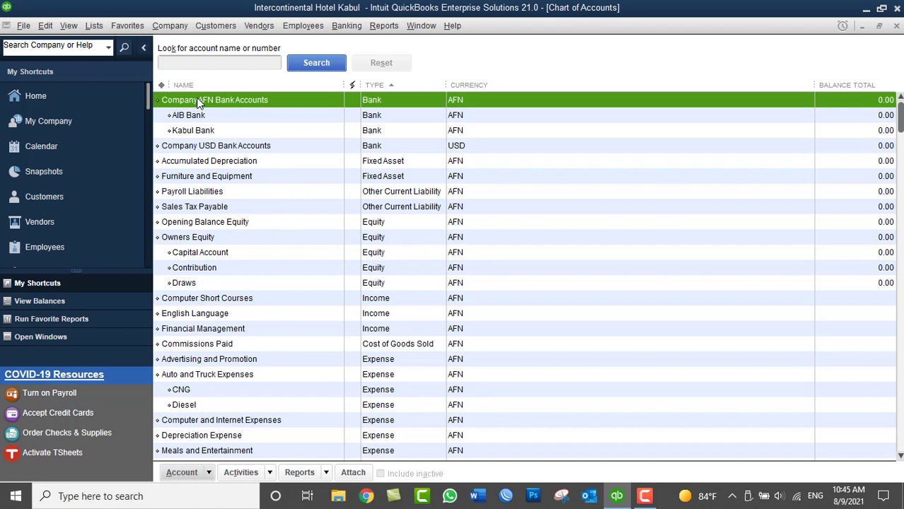
pyautogui.click(205, 148)
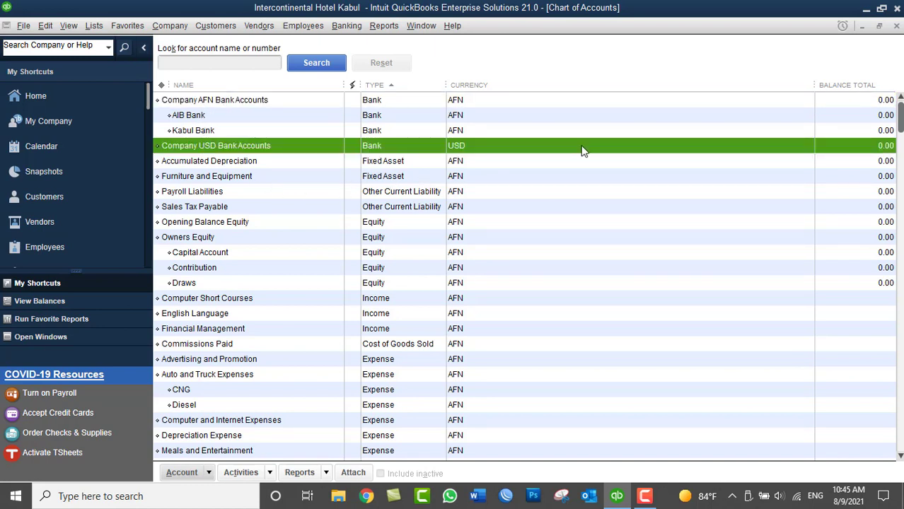
# - Create a Bank account named AIB Bank as a subaccount of Company USD Bank Accounts, saving it and continuing to another new account
pyautogui.rightClick(677, 102)
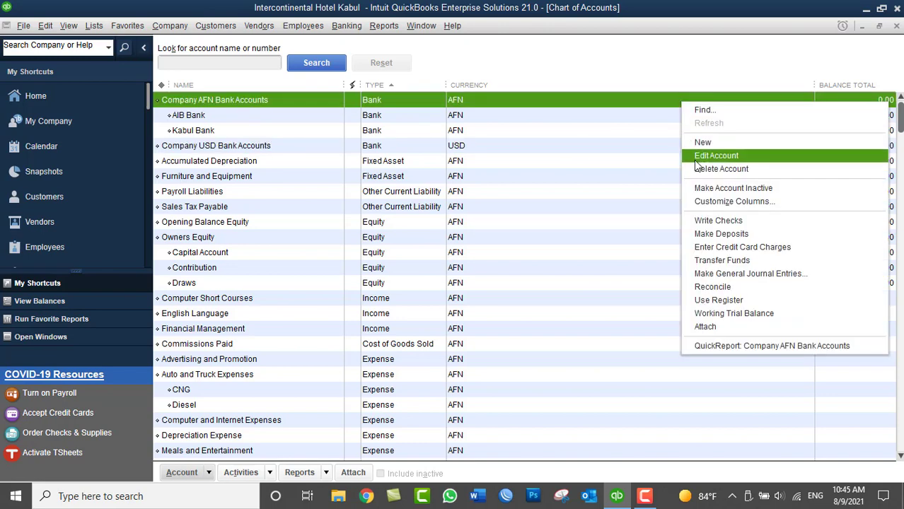
pyautogui.click(707, 141)
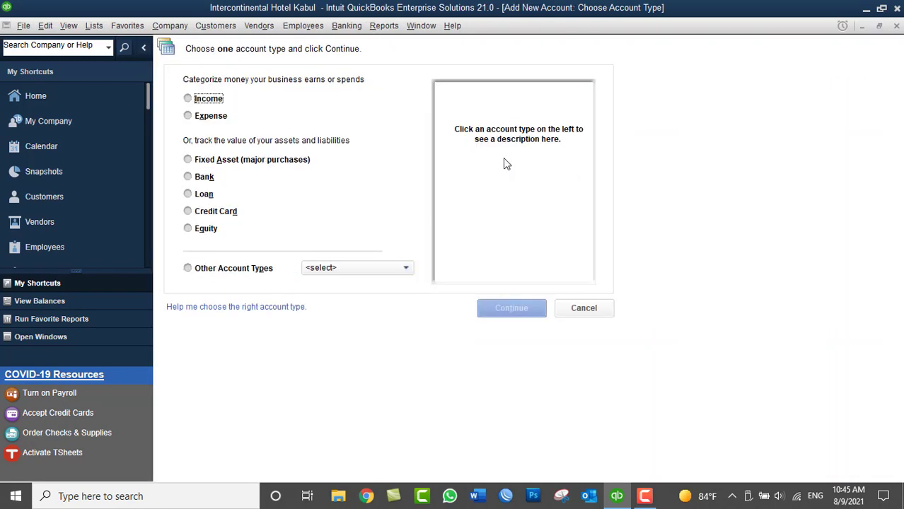
pyautogui.click(206, 179)
pyautogui.click(510, 307)
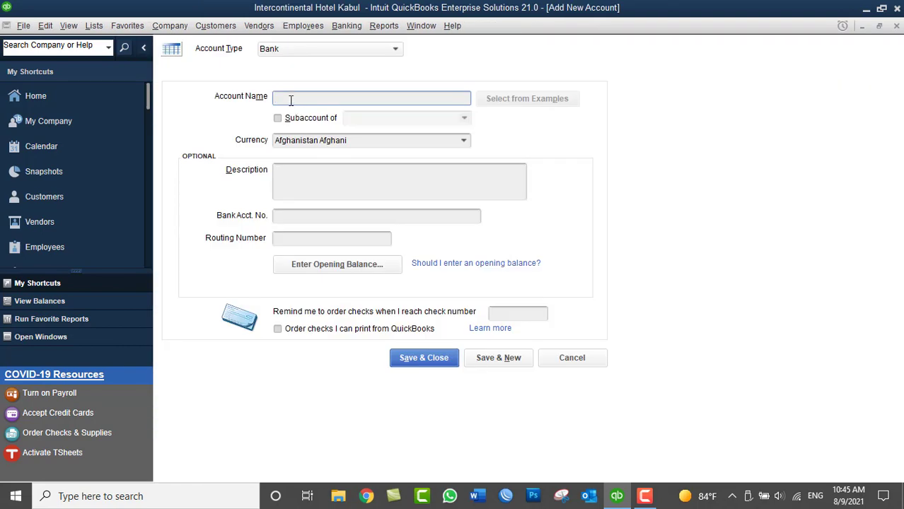
pyautogui.write('AIB Bank')
pyautogui.click(317, 117)
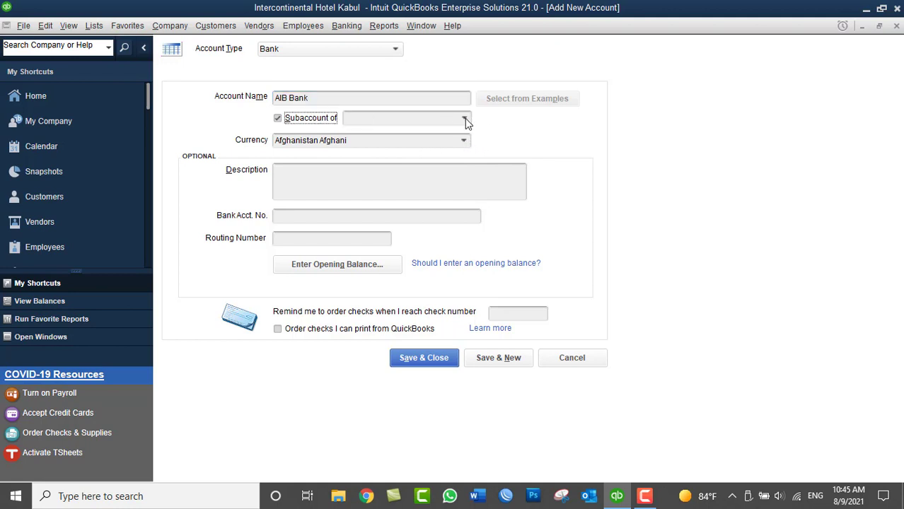
pyautogui.click(465, 118)
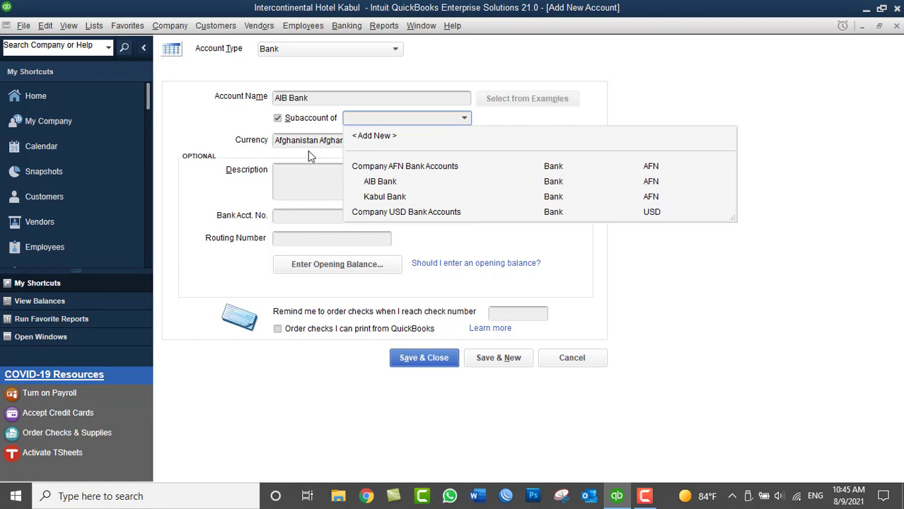
pyautogui.click(396, 212)
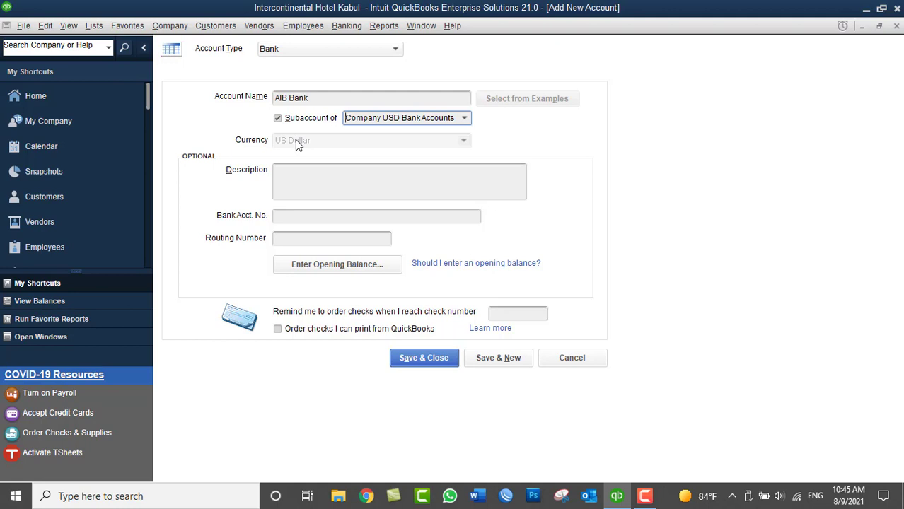
pyautogui.click(484, 358)
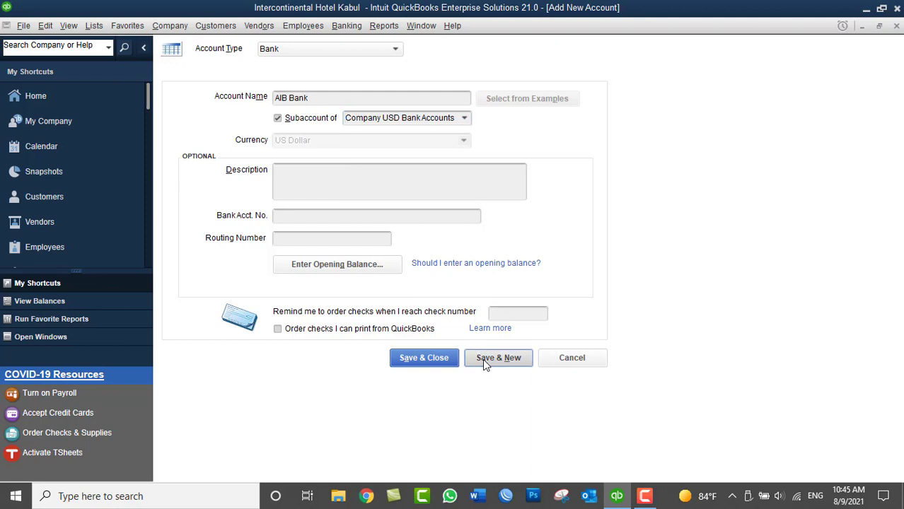
# - Save a Kabul Bank account as a subaccount of Company USD Bank Accounts and decline the bank feed setup
pyautogui.write('Kabul Bank')
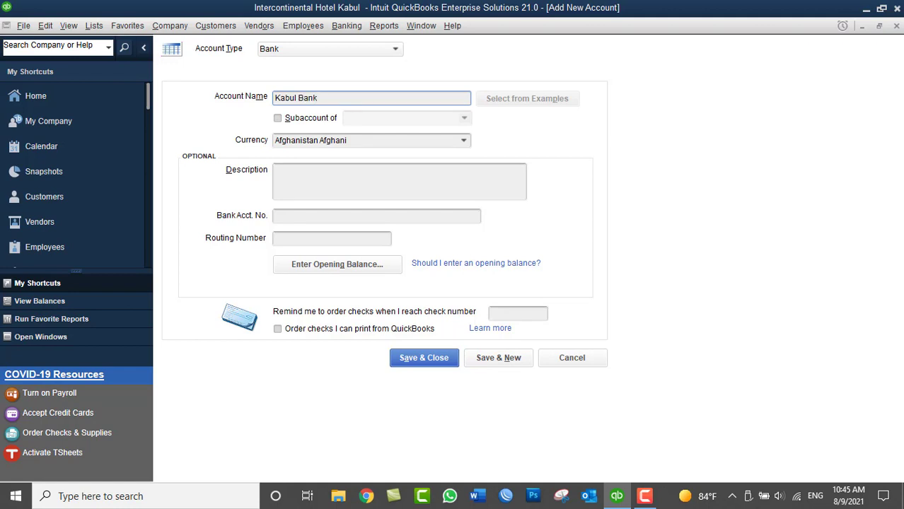
pyautogui.click(294, 122)
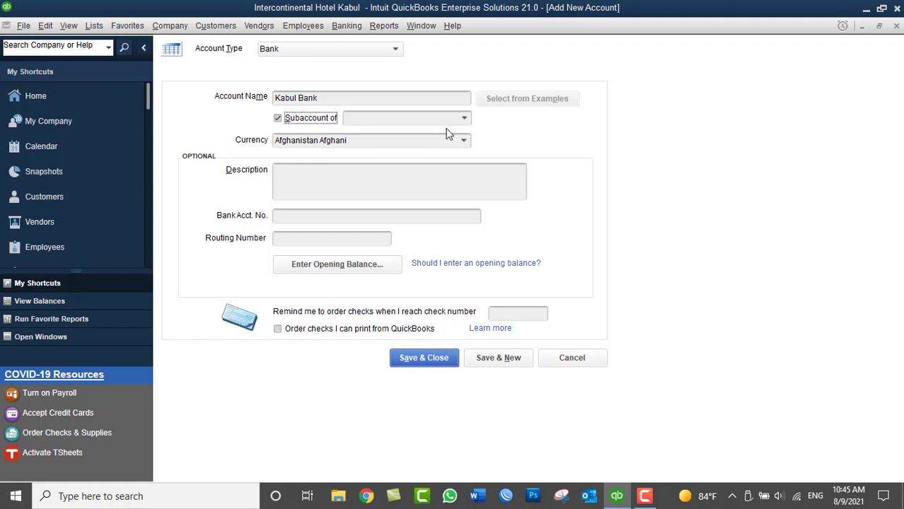
pyautogui.click(468, 120)
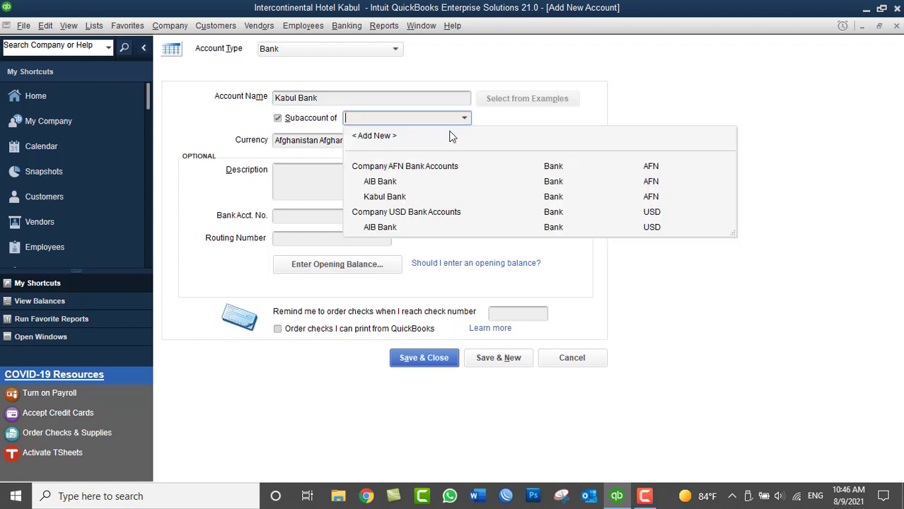
pyautogui.click(417, 213)
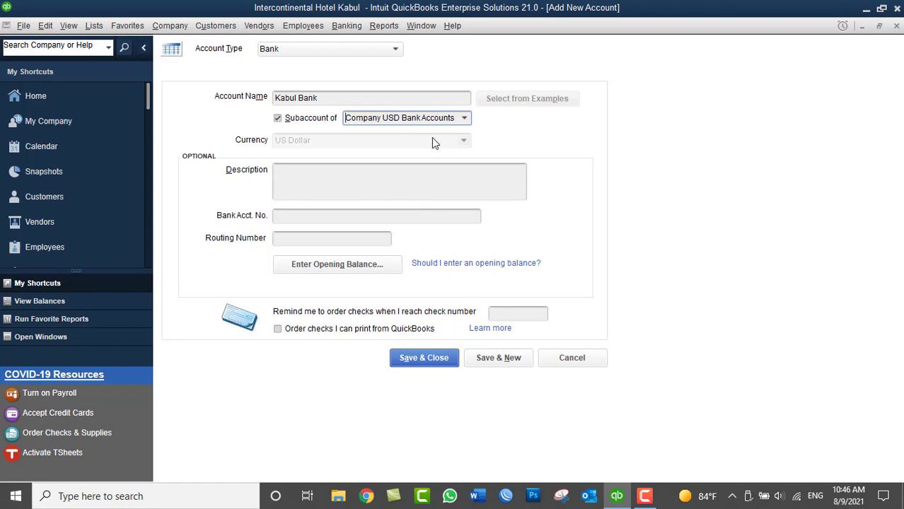
pyautogui.click(424, 360)
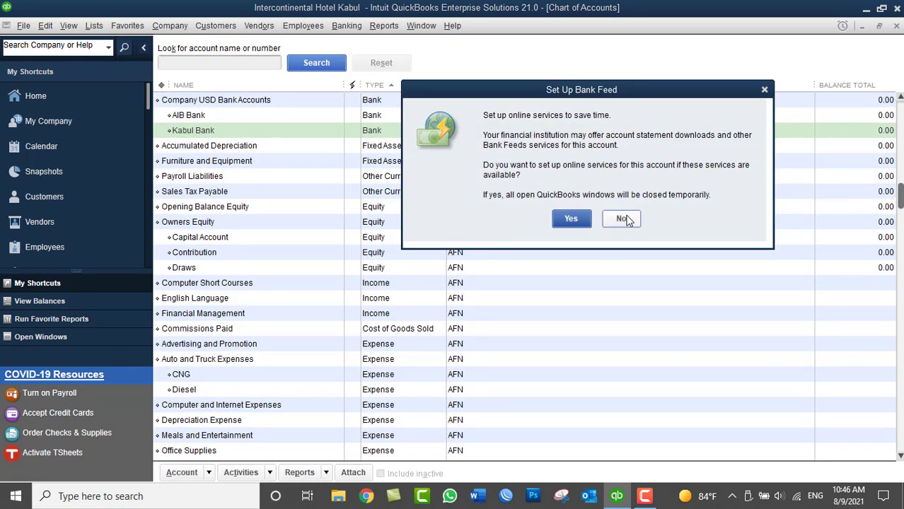
pyautogui.click(622, 219)
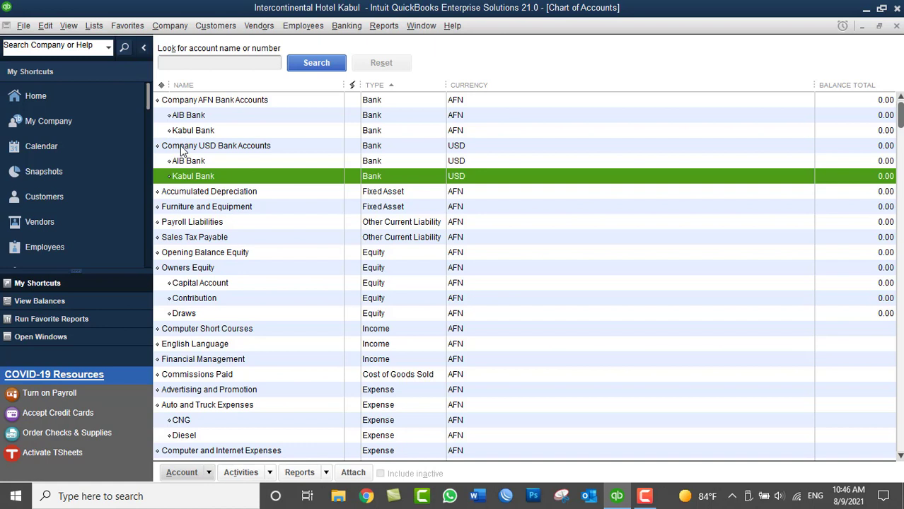
# - Review the Company AFN and USD Bank Accounts and their AIB Bank and Kabul Bank subaccounts in the chart of accounts
pyautogui.click(186, 105)
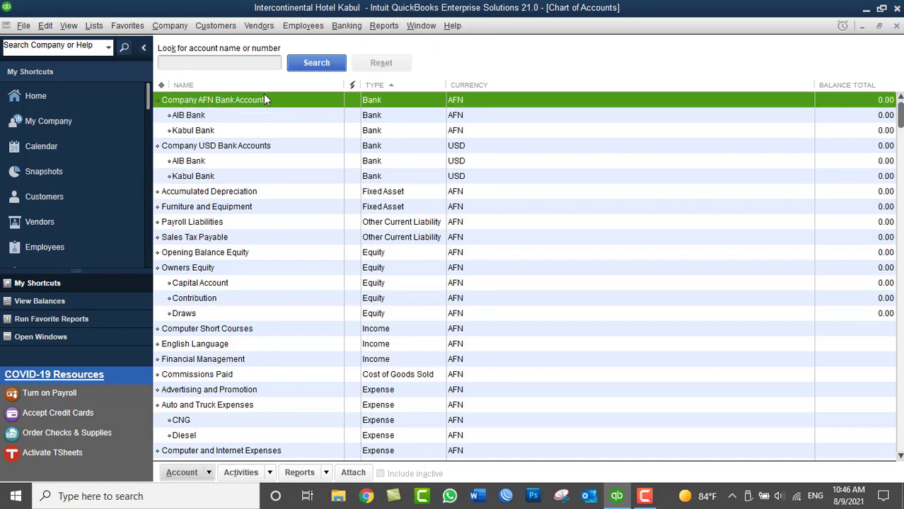
pyautogui.click(205, 149)
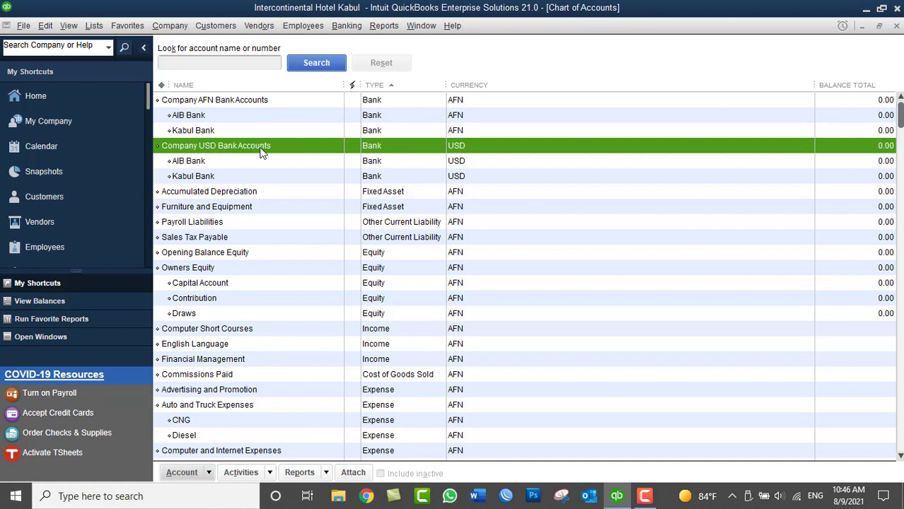
pyautogui.click(221, 99)
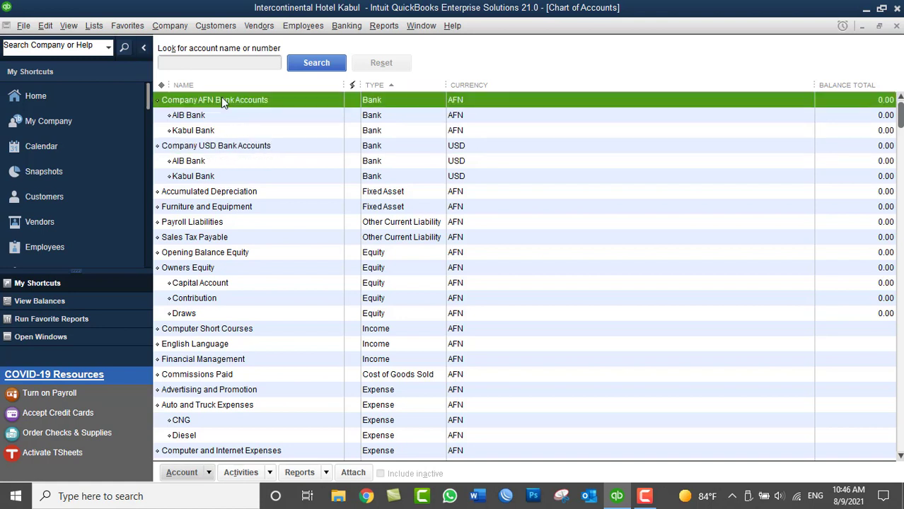
pyautogui.click(201, 116)
pyautogui.click(201, 131)
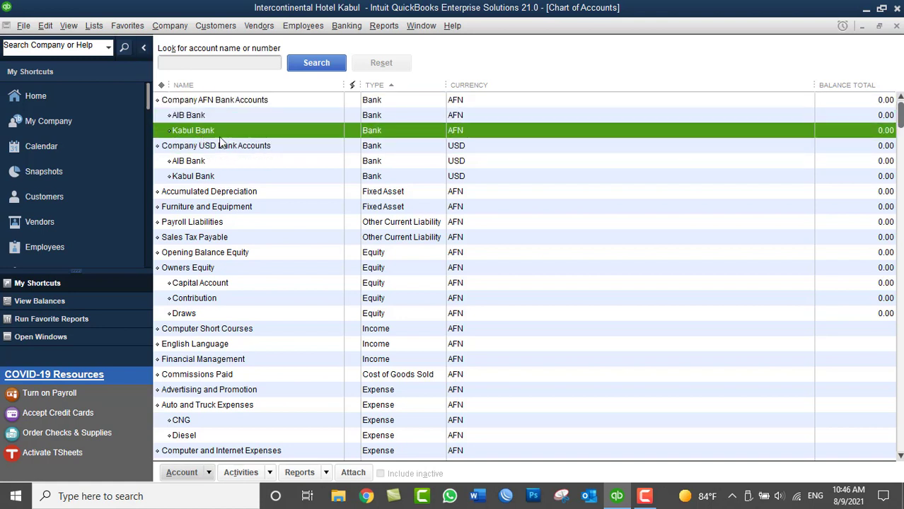
pyautogui.click(276, 148)
pyautogui.click(260, 164)
pyautogui.click(256, 177)
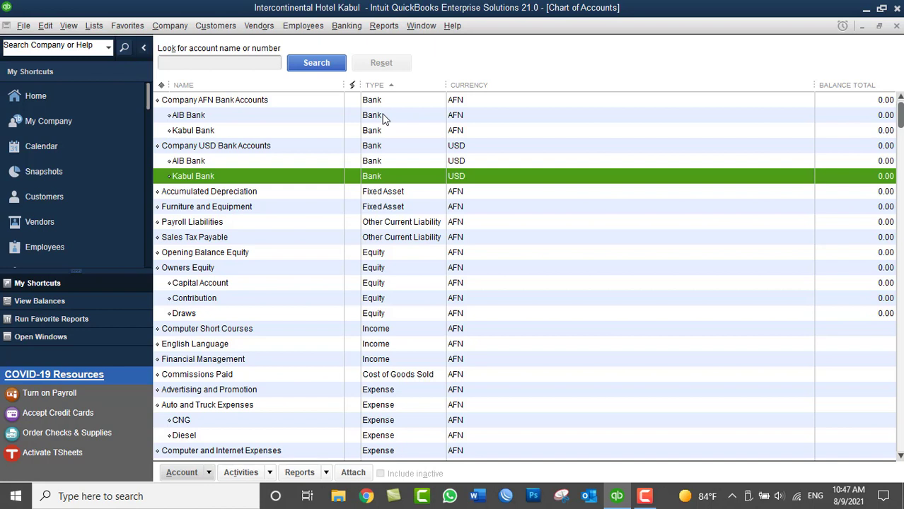
# - Create a Fixed Asset account named Company Vichels and save it
pyautogui.rightClick(583, 144)
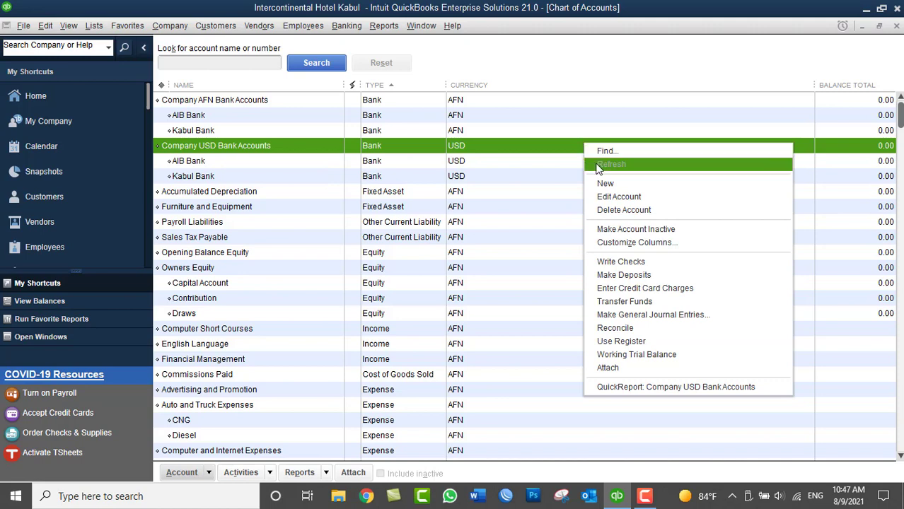
pyautogui.click(604, 190)
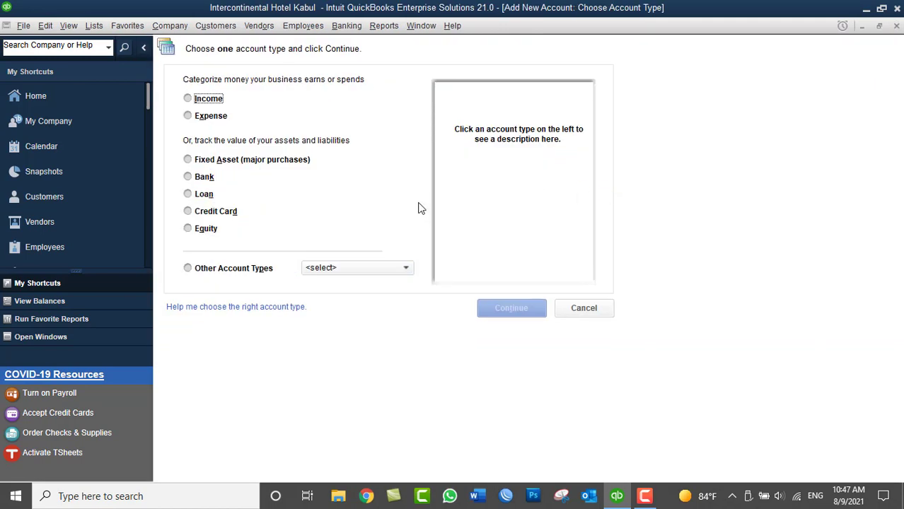
pyautogui.click(255, 163)
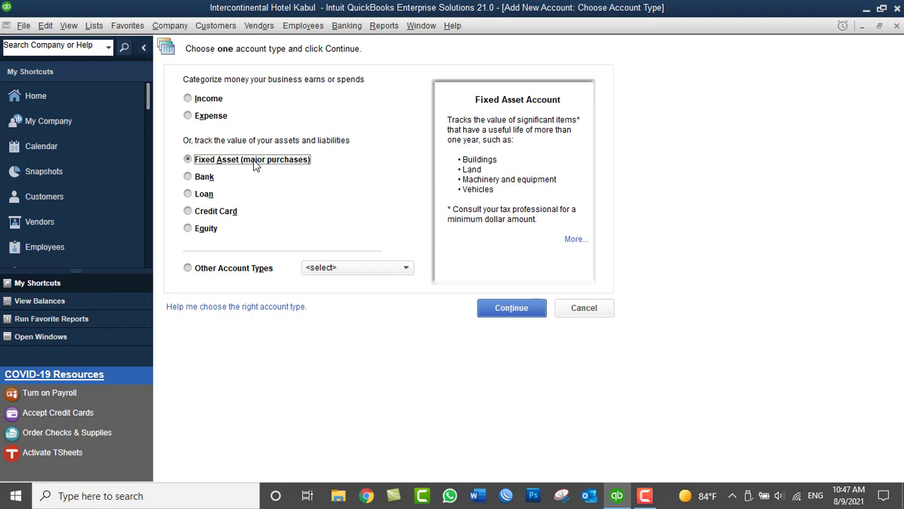
pyautogui.click(495, 307)
pyautogui.click(513, 304)
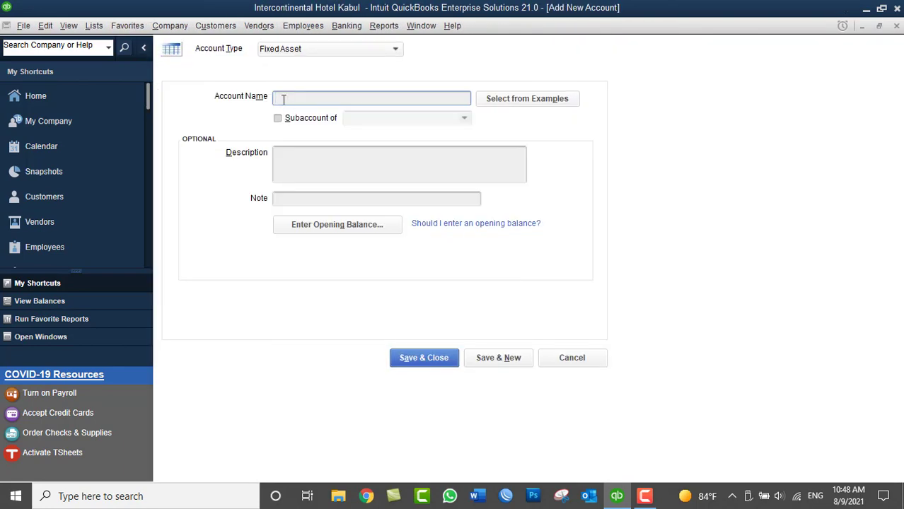
pyautogui.write('Company Vichels')
pyautogui.click(418, 361)
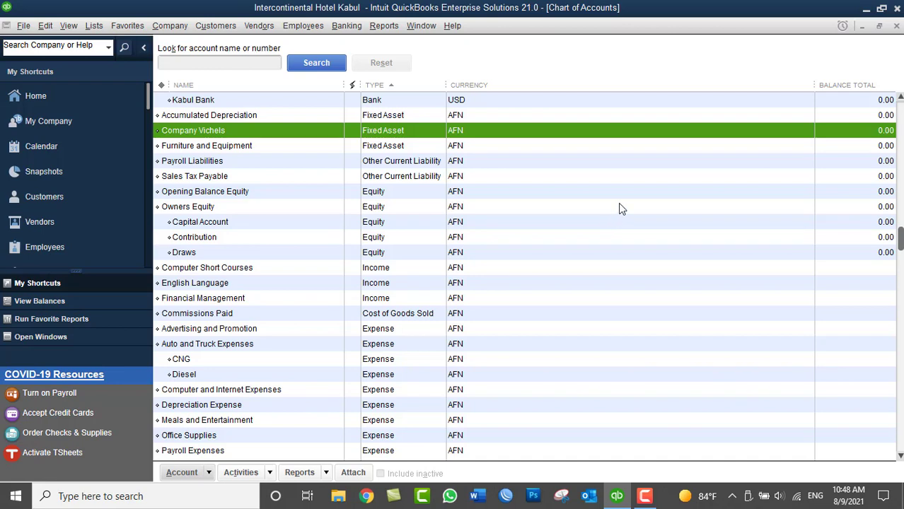
# - Create a Fixed Asset account named LandCruser as a subaccount of Company Vichels and save it
pyautogui.rightClick(637, 146)
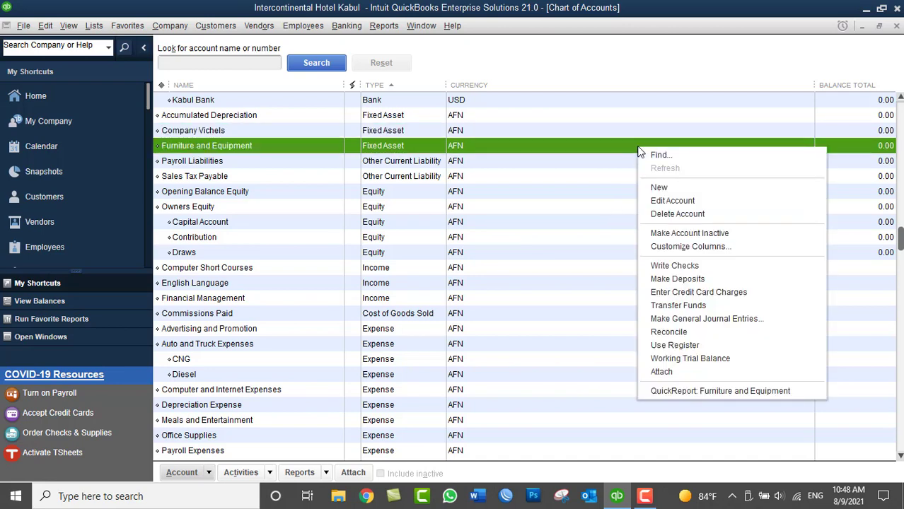
pyautogui.click(658, 186)
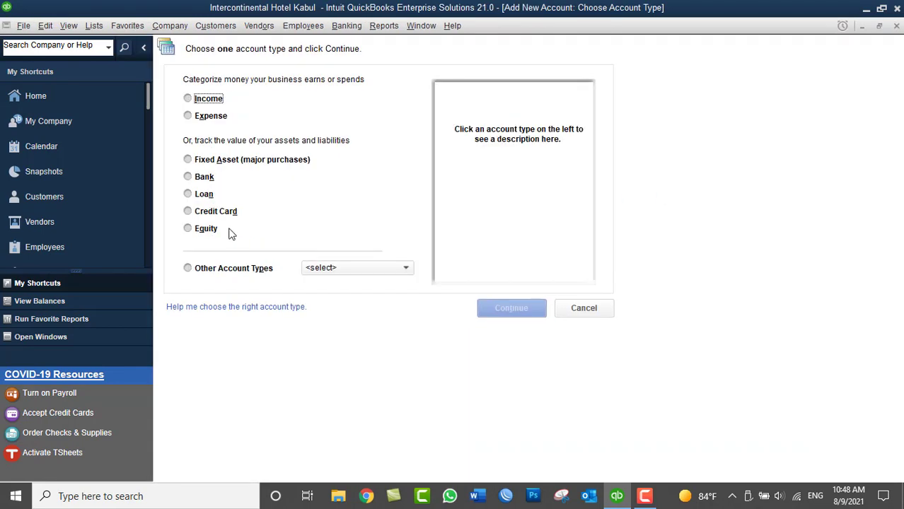
pyautogui.click(225, 160)
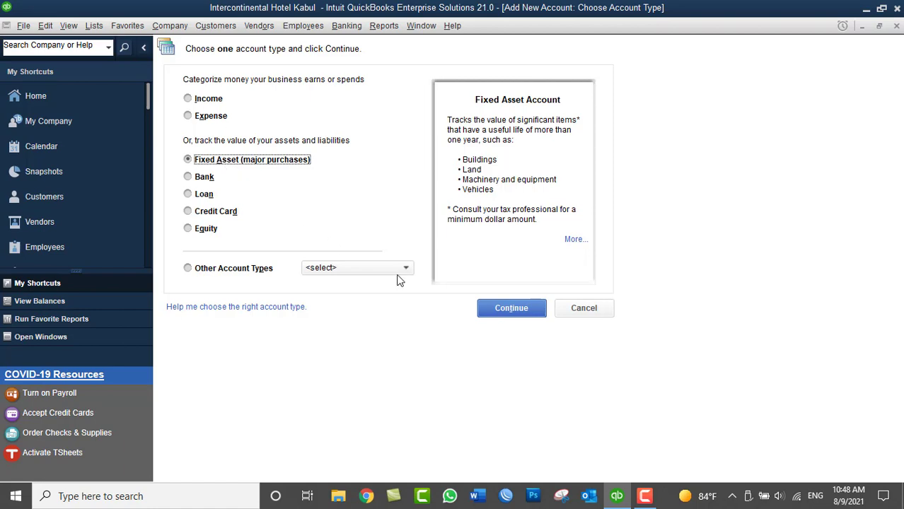
pyautogui.click(509, 308)
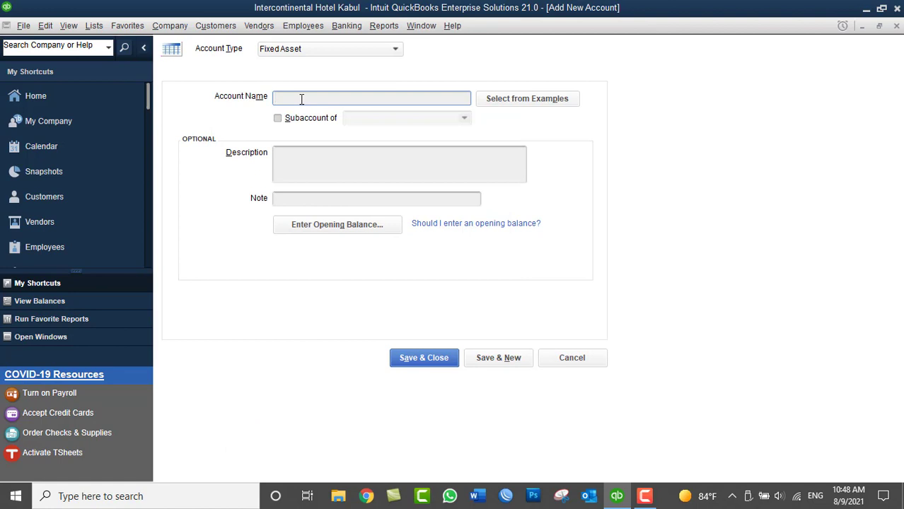
pyautogui.write('LandCruser')
pyautogui.click(306, 118)
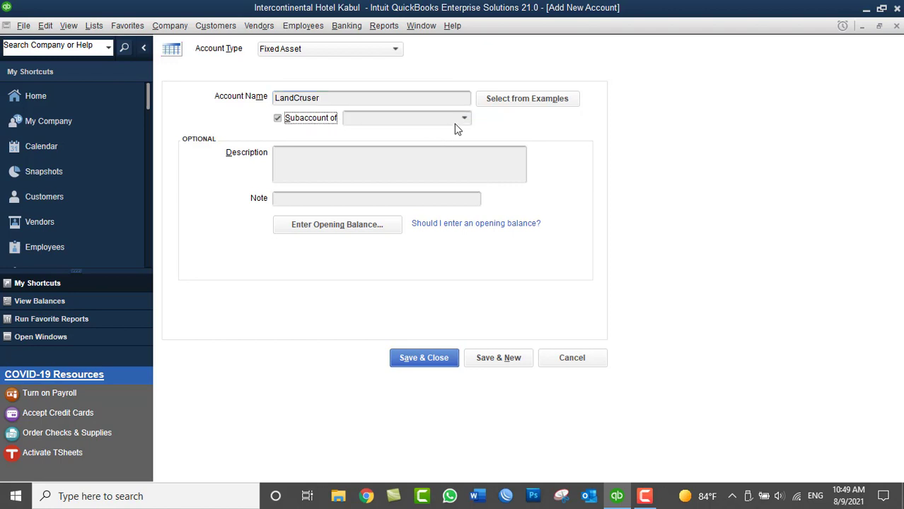
pyautogui.click(466, 118)
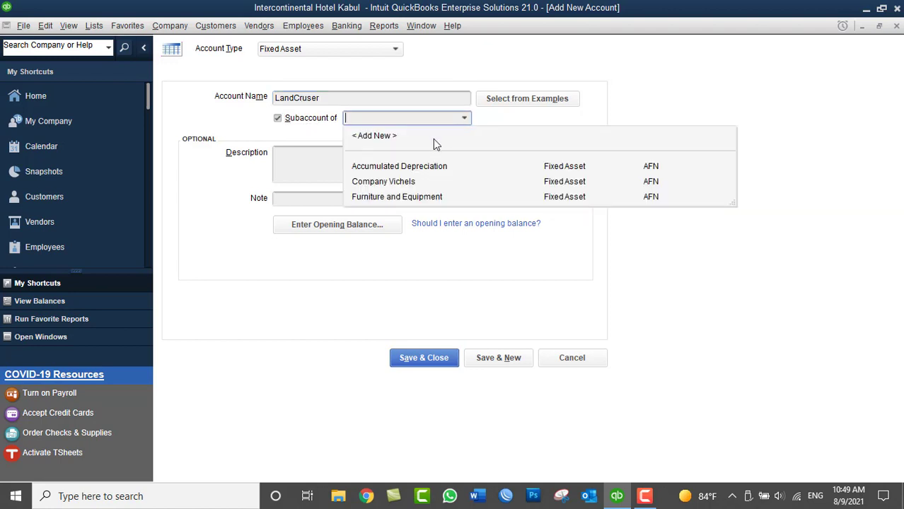
pyautogui.click(398, 183)
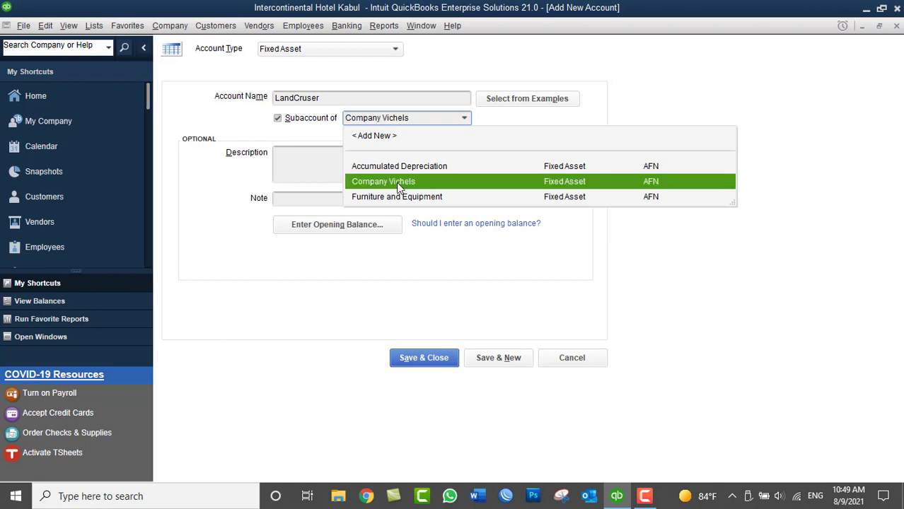
pyautogui.click(422, 359)
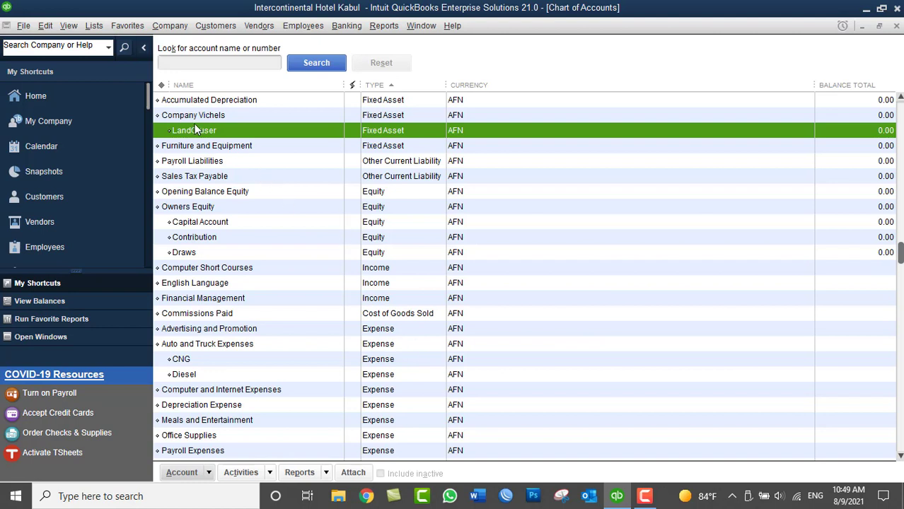
pyautogui.click(206, 116)
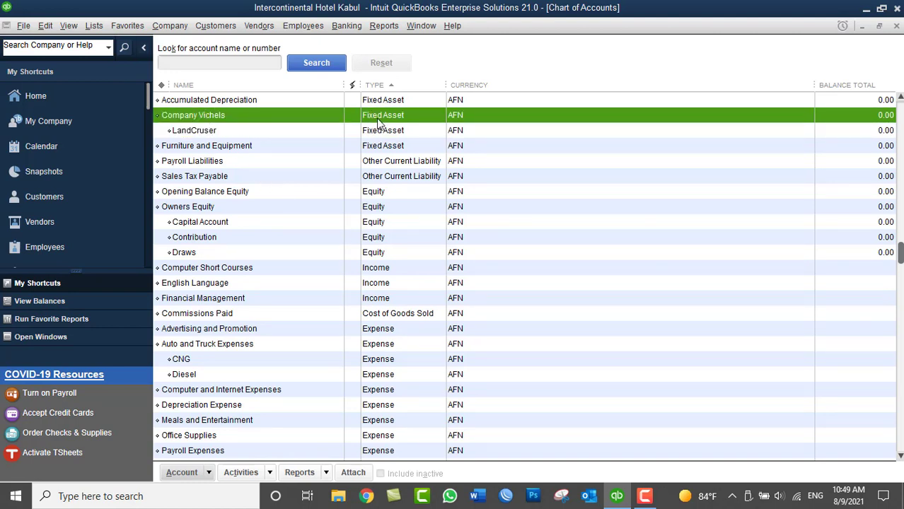
pyautogui.click(210, 131)
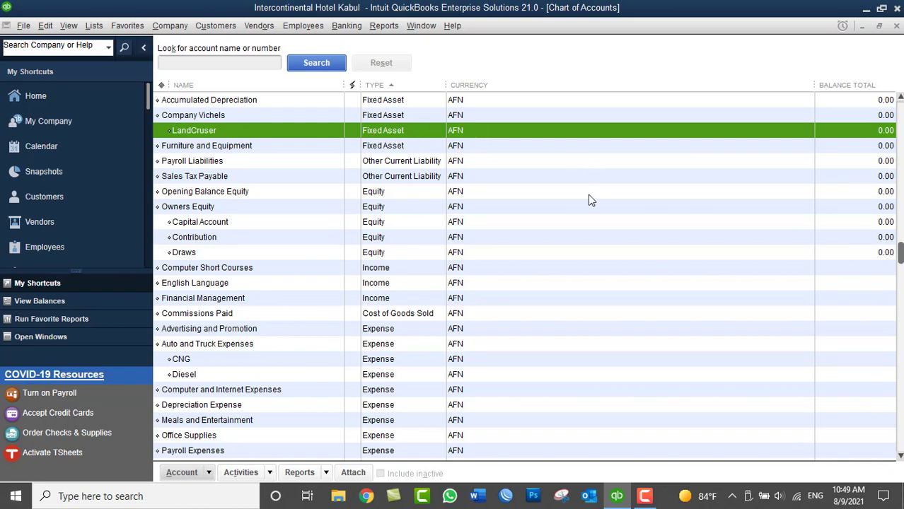
# - Start another new Fixed Asset account and name it Corolla 2020
pyautogui.rightClick(592, 147)
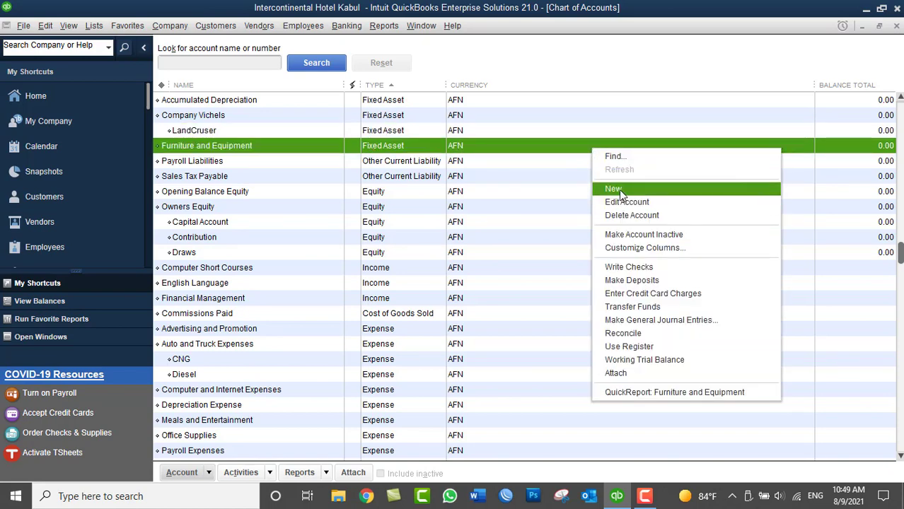
pyautogui.click(618, 188)
pyautogui.click(214, 162)
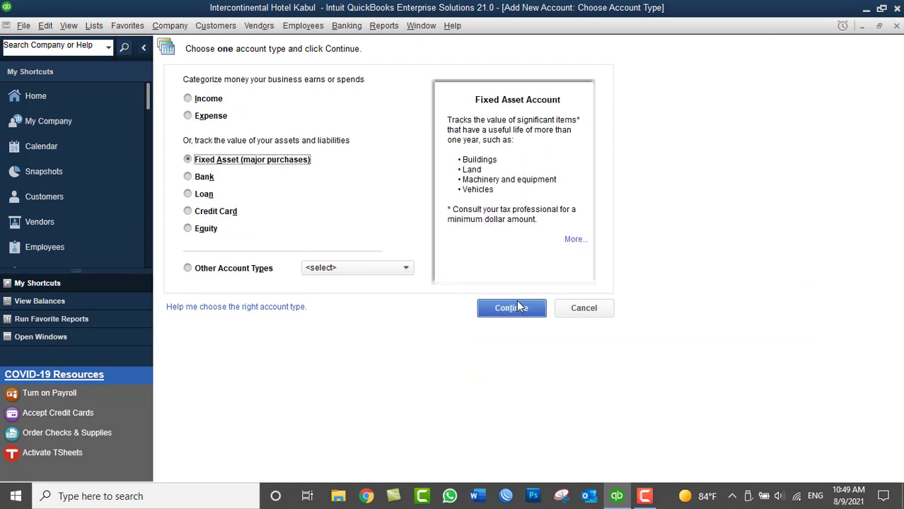
pyautogui.click(507, 309)
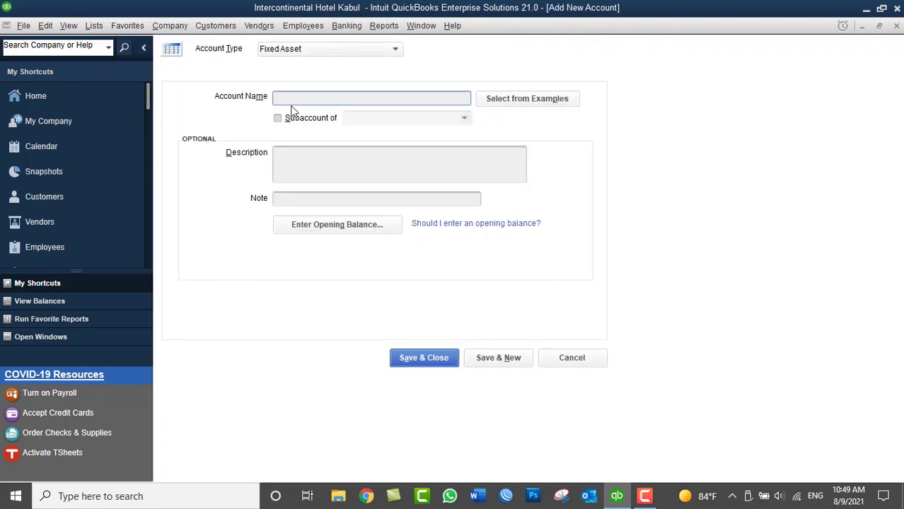
pyautogui.write('Co')
pyautogui.write('rolla 2')
pyautogui.write('021')
pyautogui.press('BackSpace')
pyautogui.press('BackSpace')
pyautogui.press('BackSpace')
pyautogui.write('020')
# - Make the Corolla 2020 account a subaccount of Company Vichels and save it
pyautogui.click(328, 117)
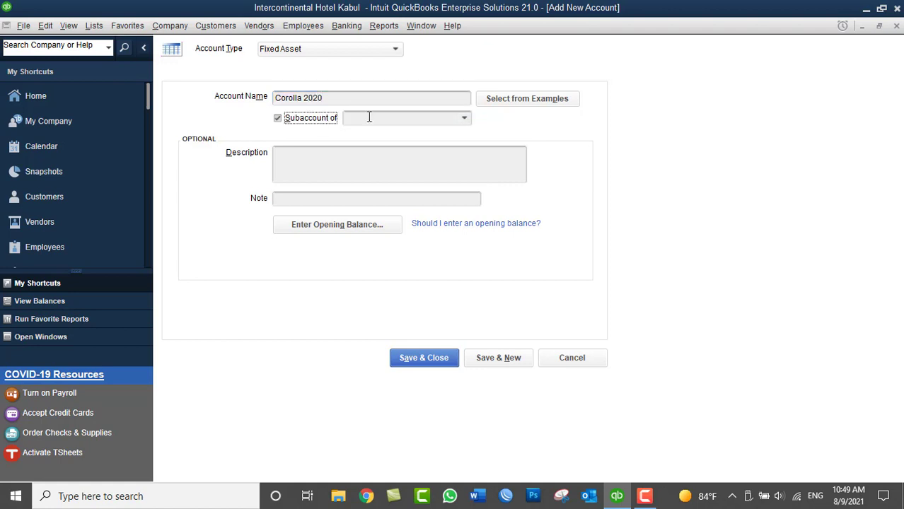
pyautogui.click(464, 118)
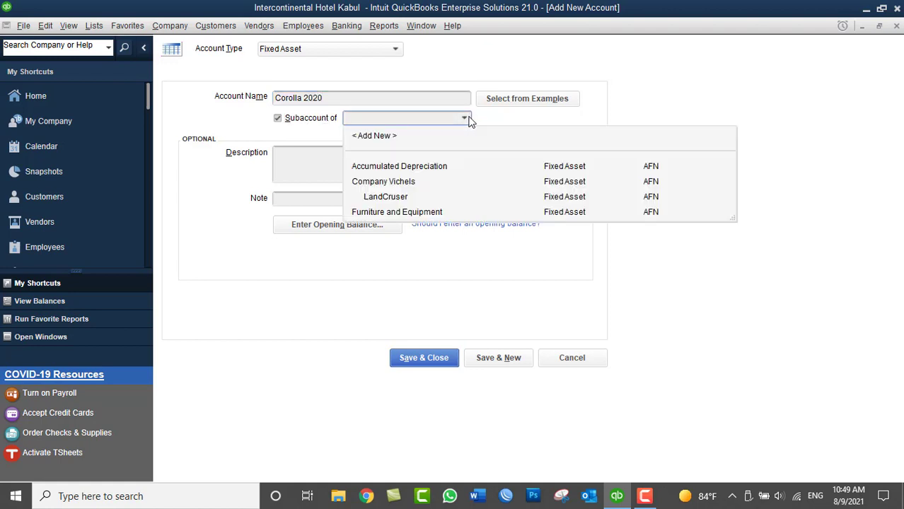
pyautogui.click(391, 182)
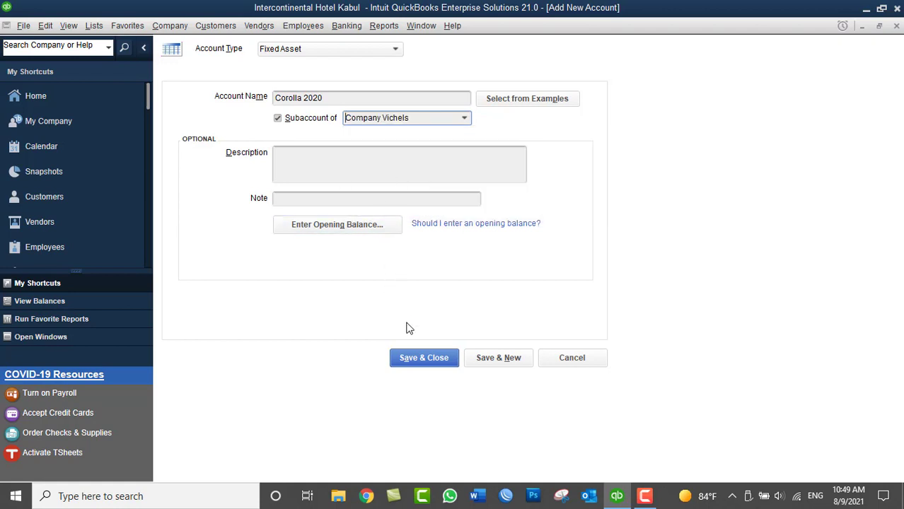
pyautogui.click(422, 360)
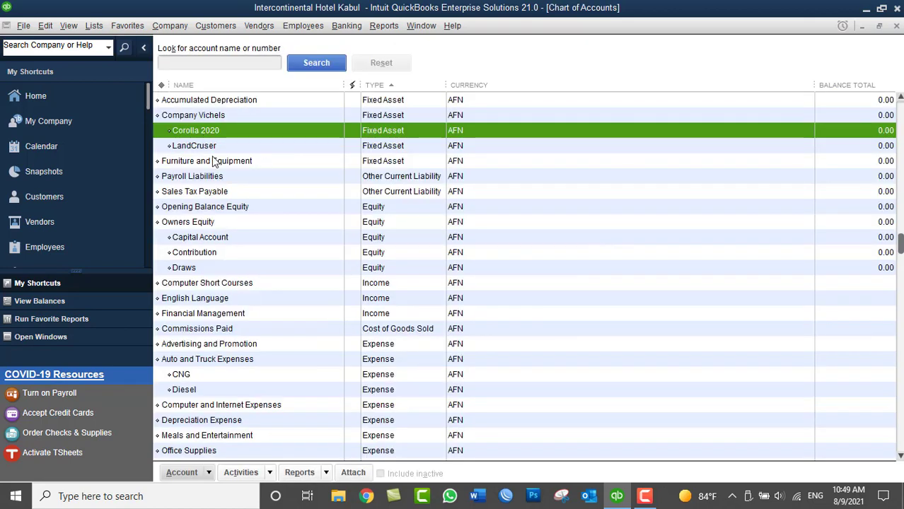
pyautogui.click(191, 117)
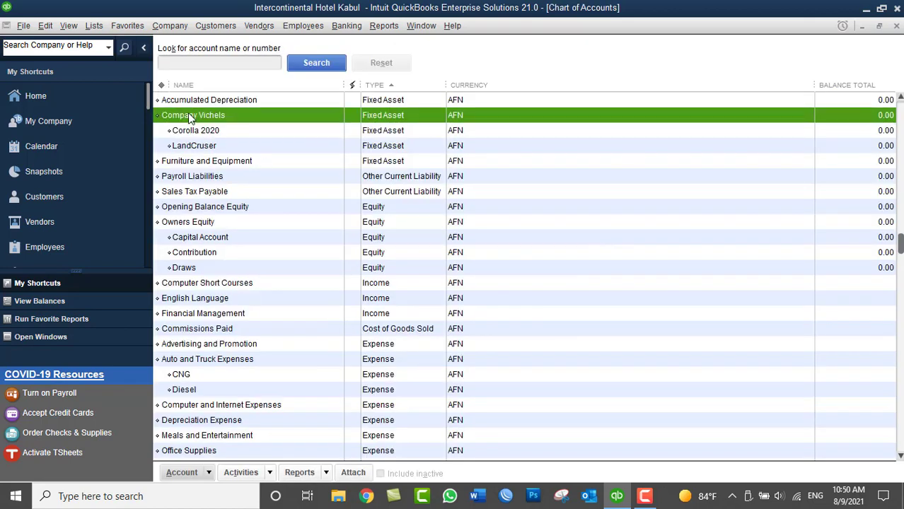
pyautogui.click(382, 132)
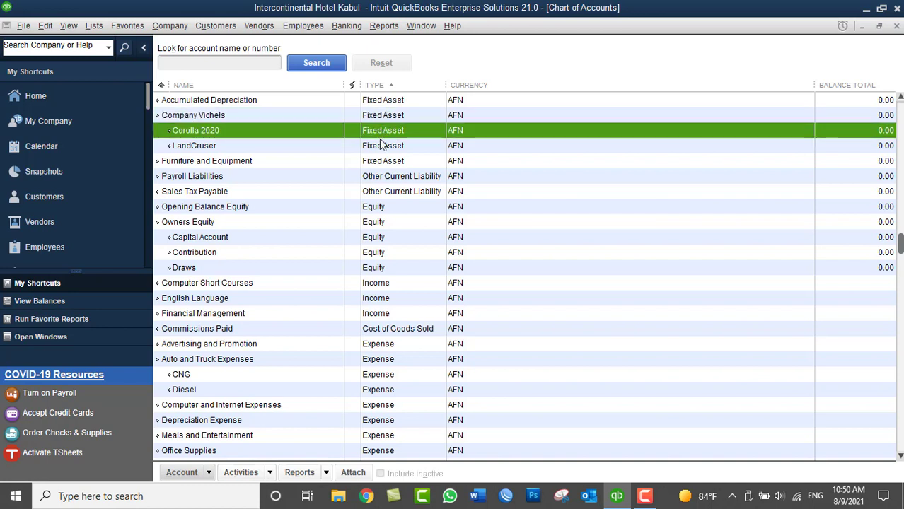
pyautogui.click(382, 146)
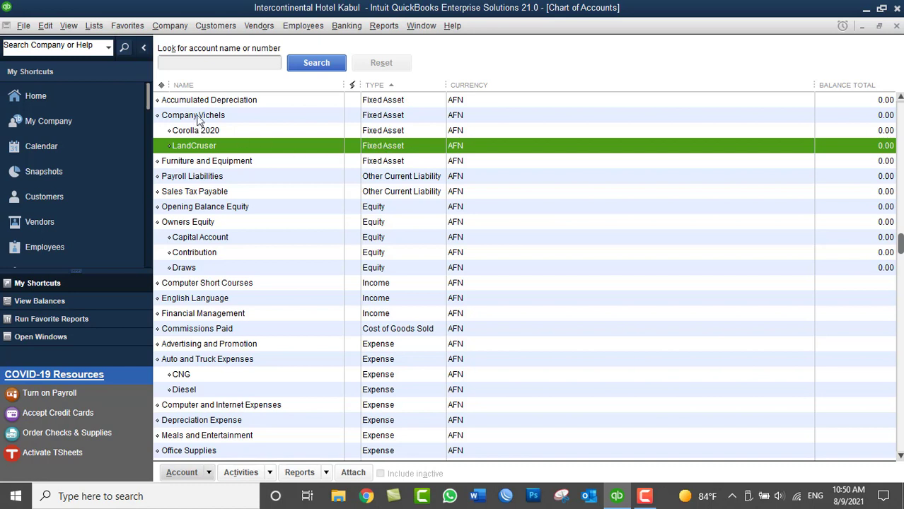
# - Switch to Chrome, open Google and search for "vichels" to look up the word's spelling
pyautogui.click(353, 472)
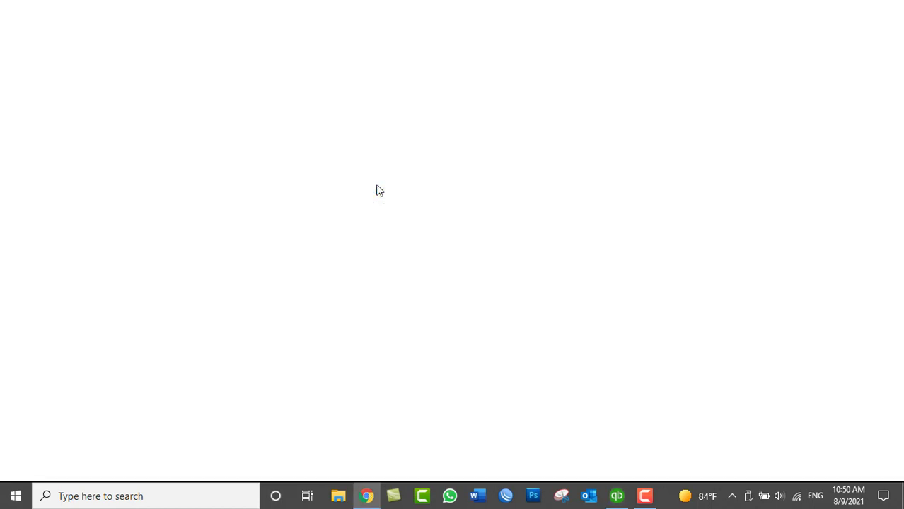
pyautogui.write('google')
pyautogui.press('Return')
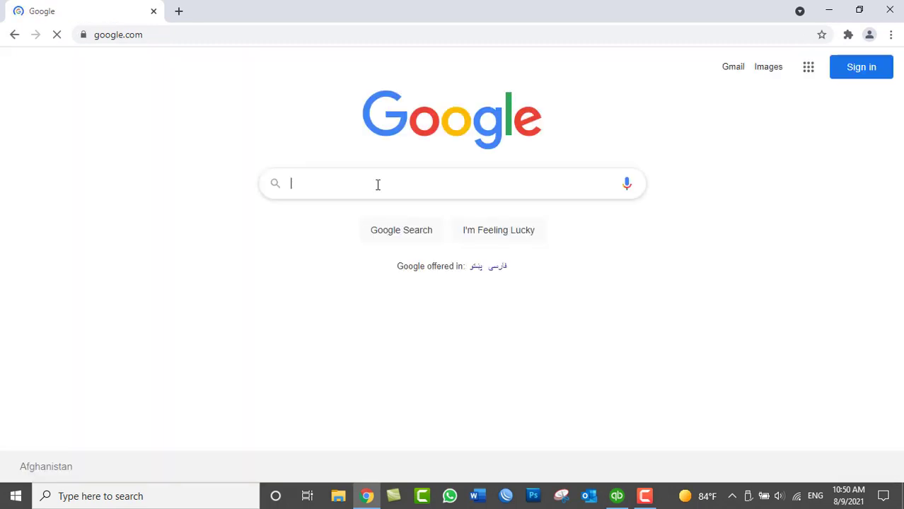
pyautogui.write('vh')
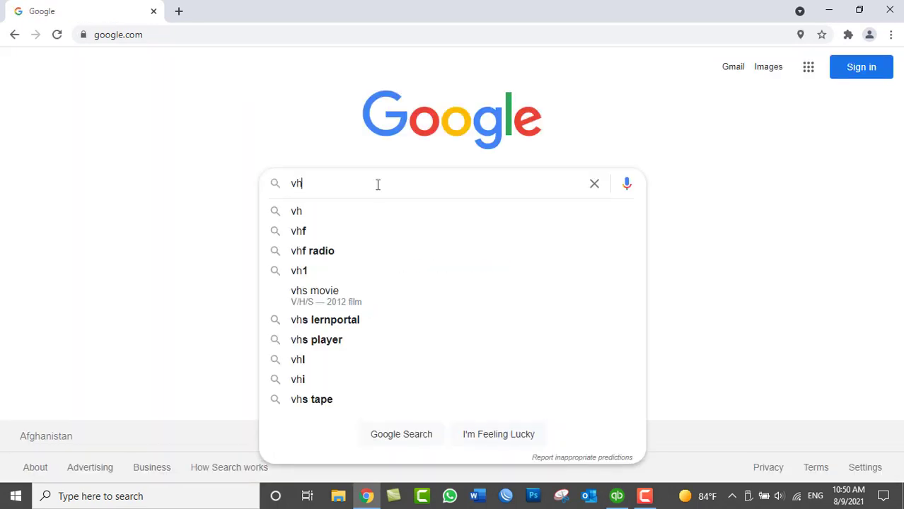
pyautogui.press('BackSpace')
pyautogui.write('ichels')
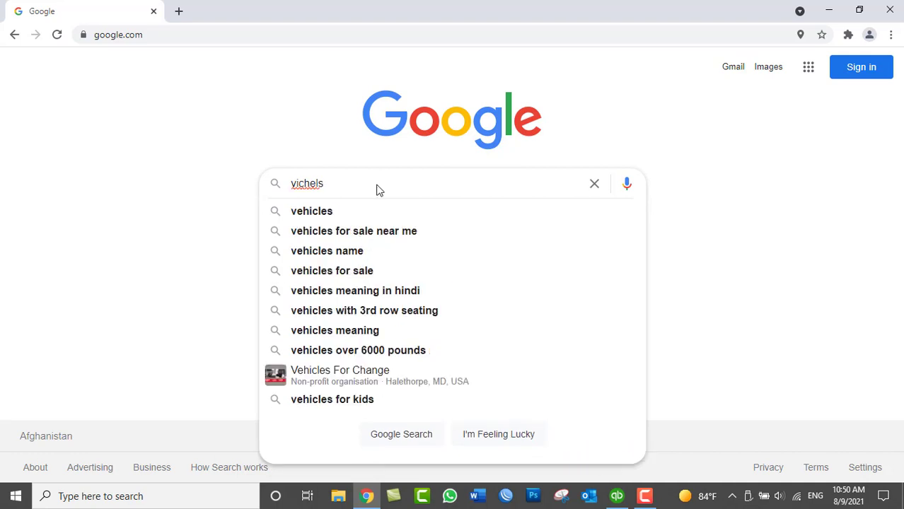
pyautogui.press('Return')
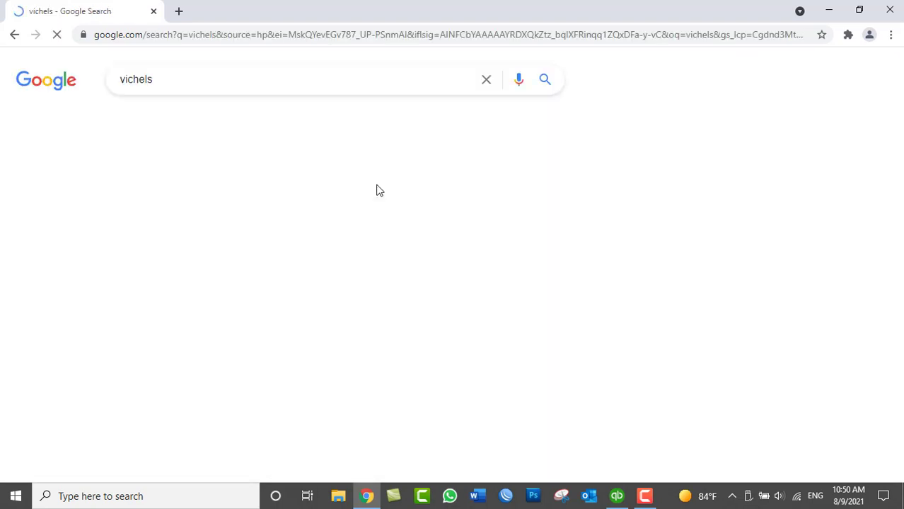
# - Accept the suggested spelling "vehicles" in the Google search, copy the corrected word and switch back to QuickBooks
pyautogui.click(267, 189)
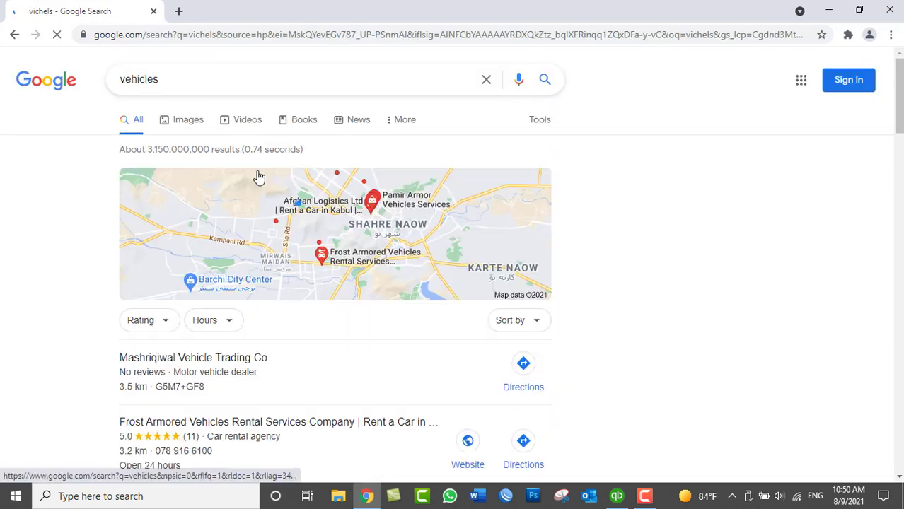
pyautogui.moveTo(182, 79); pyautogui.dragTo(106, 64)
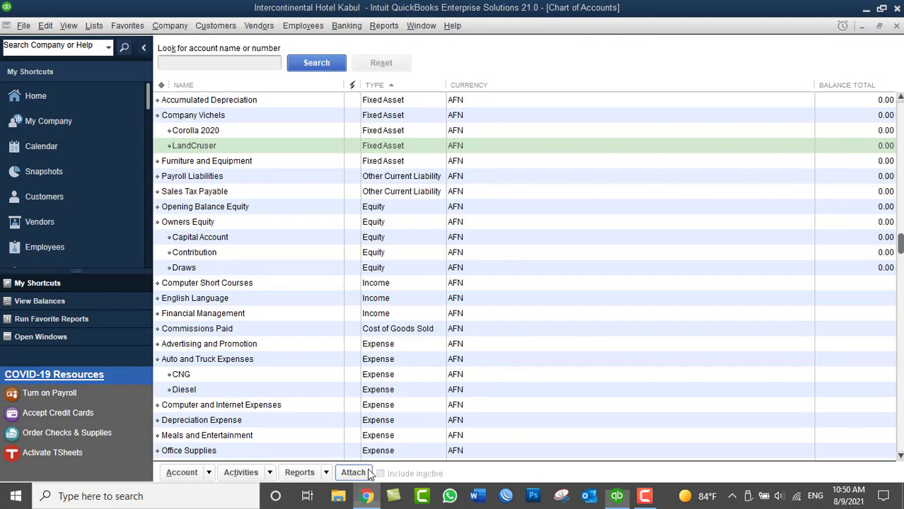
pyautogui.click(366, 496)
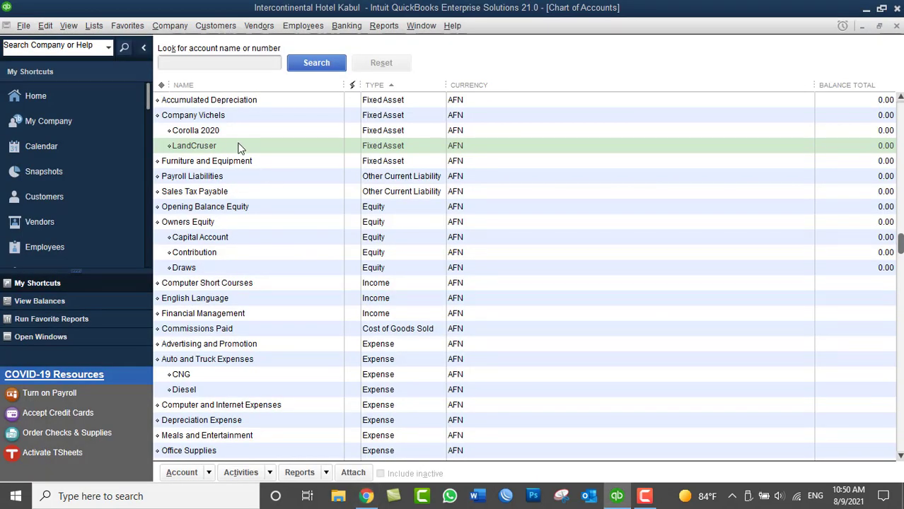
# - Rename the Company Vichels fixed asset account to Company vehicles and save it
pyautogui.rightClick(202, 117)
pyautogui.click(296, 165)
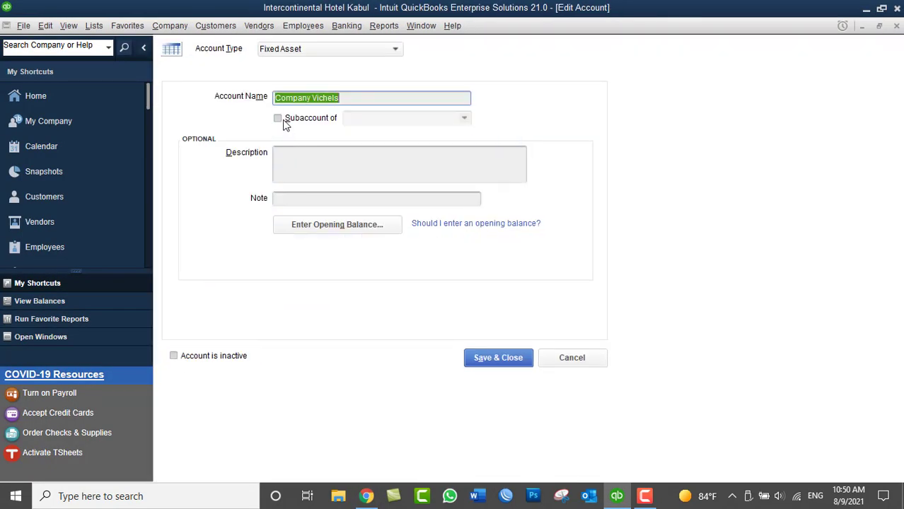
pyautogui.doubleClick(324, 97)
pyautogui.write('vehicles')
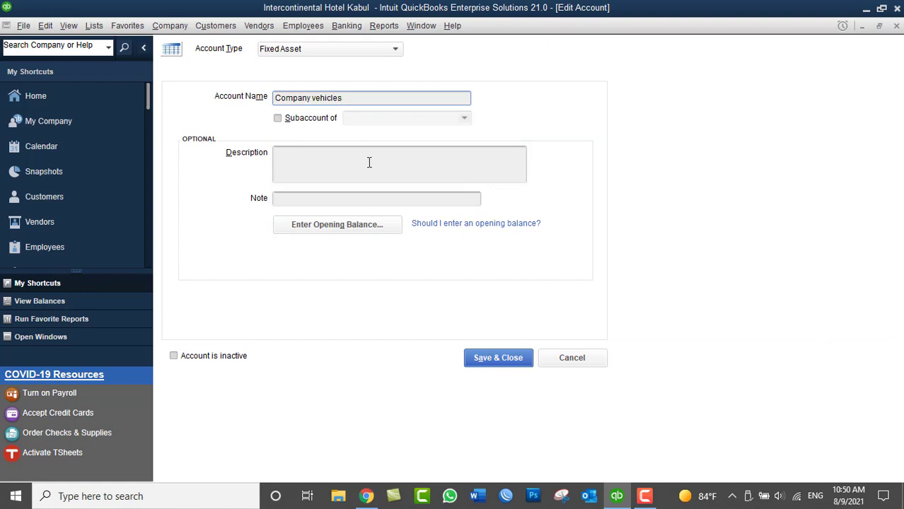
pyautogui.click(487, 362)
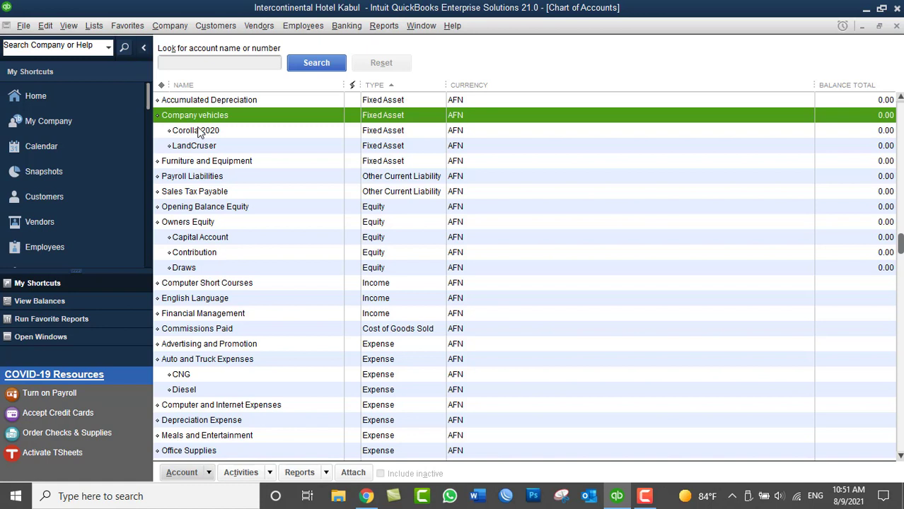
# - Start a new account of type Loan in the chart of accounts
pyautogui.rightClick(621, 177)
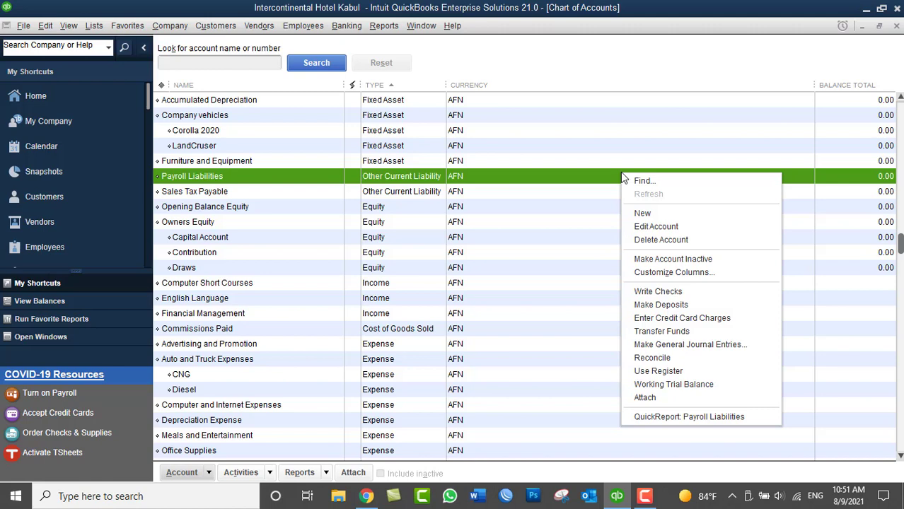
pyautogui.click(645, 214)
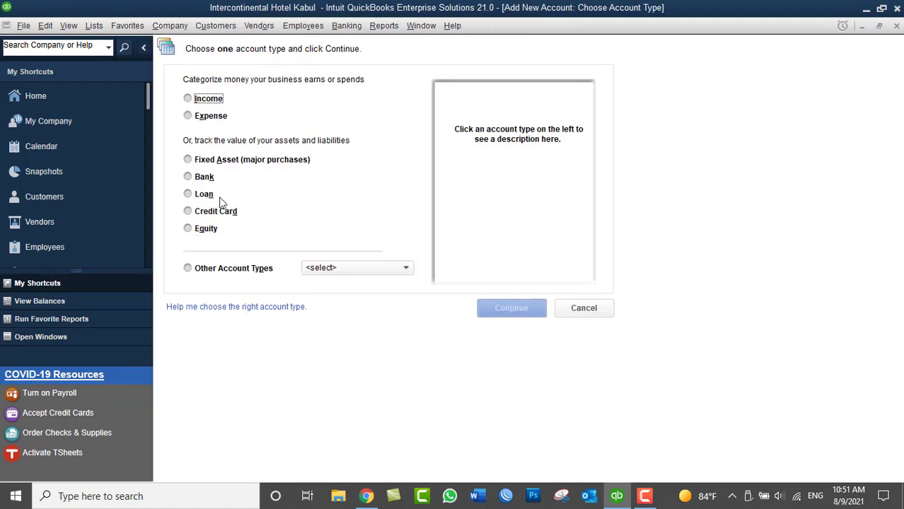
pyautogui.click(205, 197)
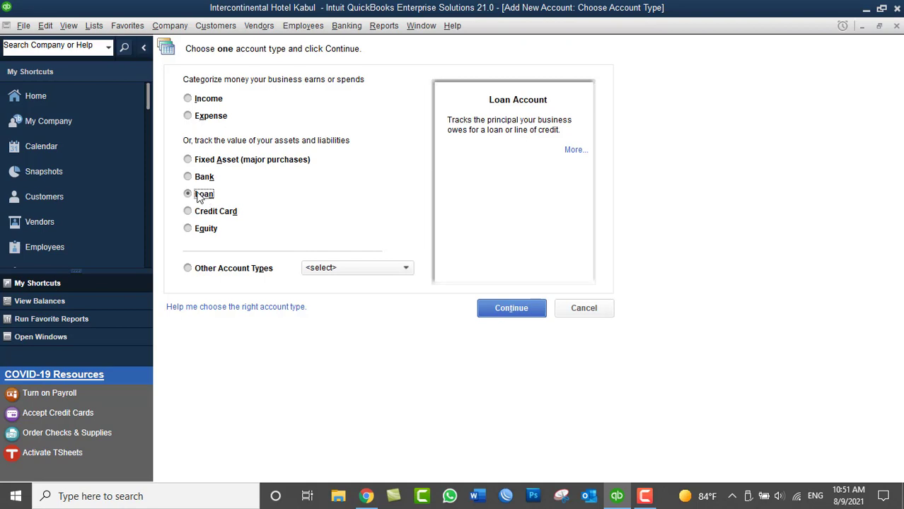
pyautogui.click(526, 313)
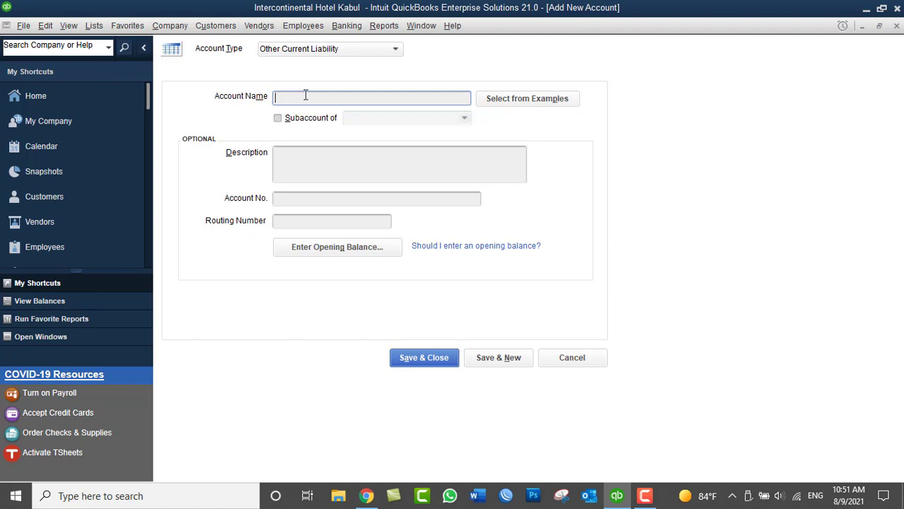
pyautogui.click(259, 26)
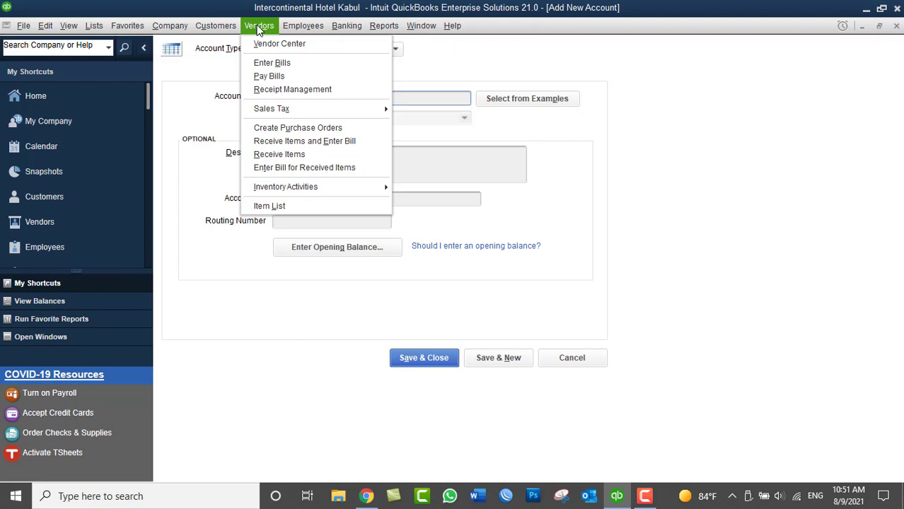
pyautogui.click(259, 29)
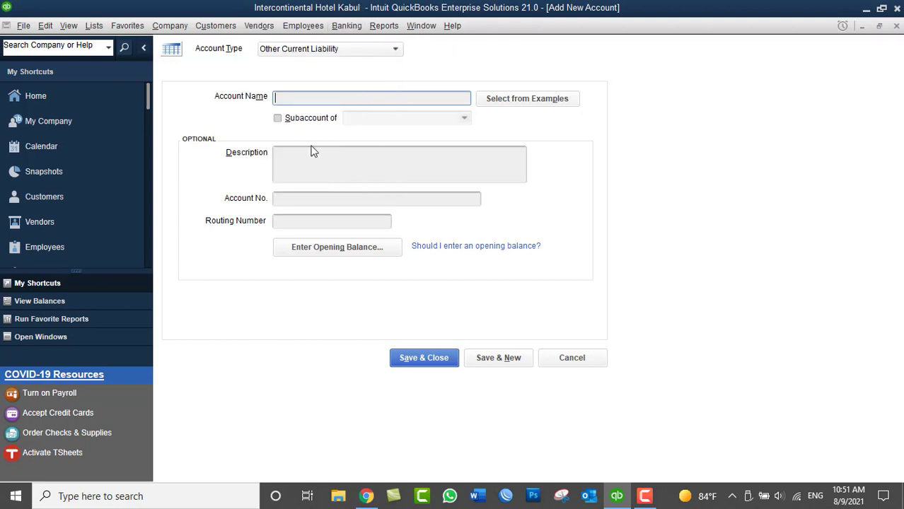
# - Name the new liability account Loan From AIB Bank and save it
pyautogui.click(288, 99)
pyautogui.write('Loan From AIB Bank')
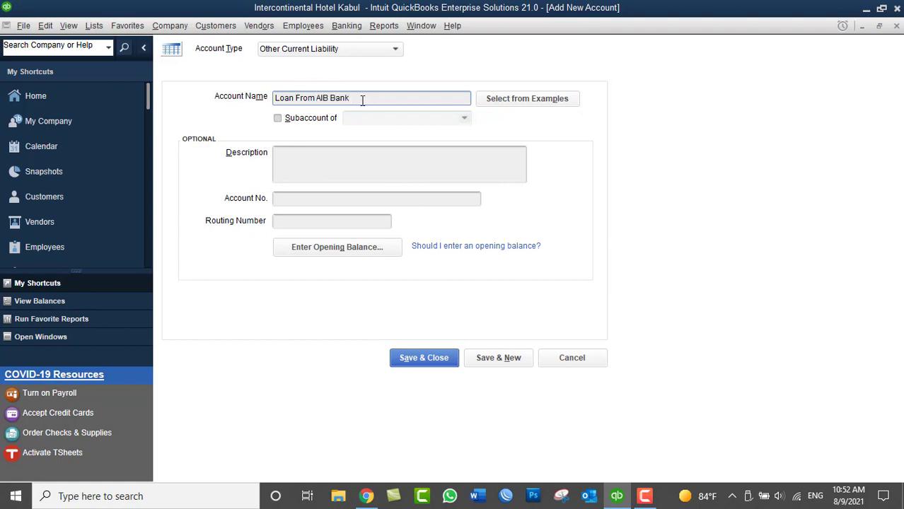
pyautogui.moveTo(363, 99); pyautogui.dragTo(269, 101)
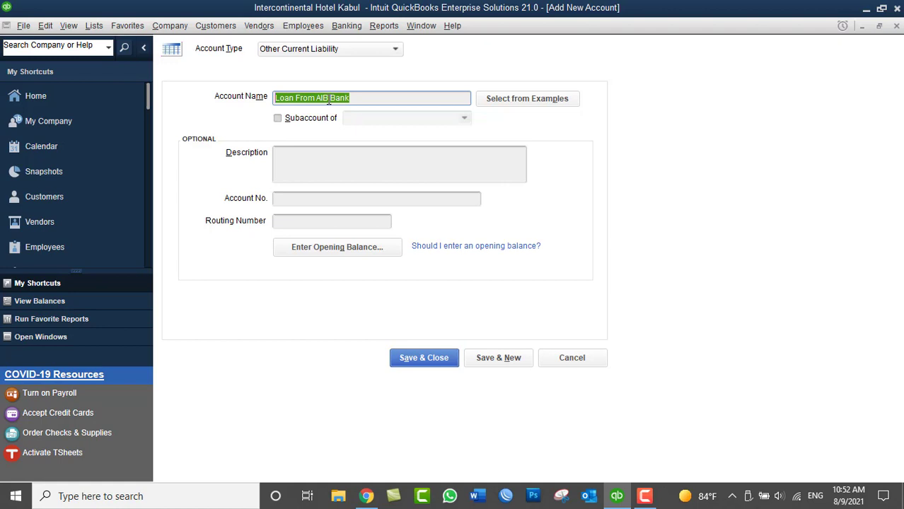
pyautogui.click(405, 361)
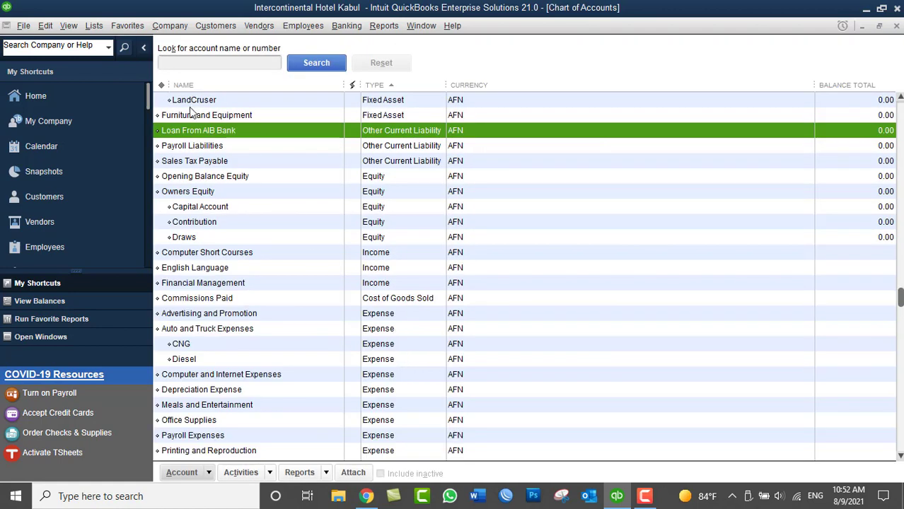
# - Delete the Loan From AIB Bank account from the chart of accounts and confirm the deletion
pyautogui.scroll(1, 198, 144)
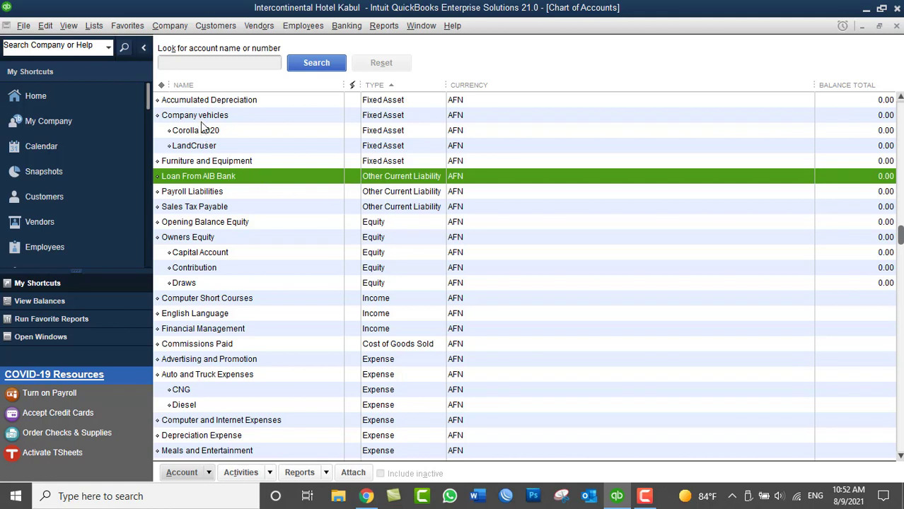
pyautogui.rightClick(209, 180)
pyautogui.click(244, 243)
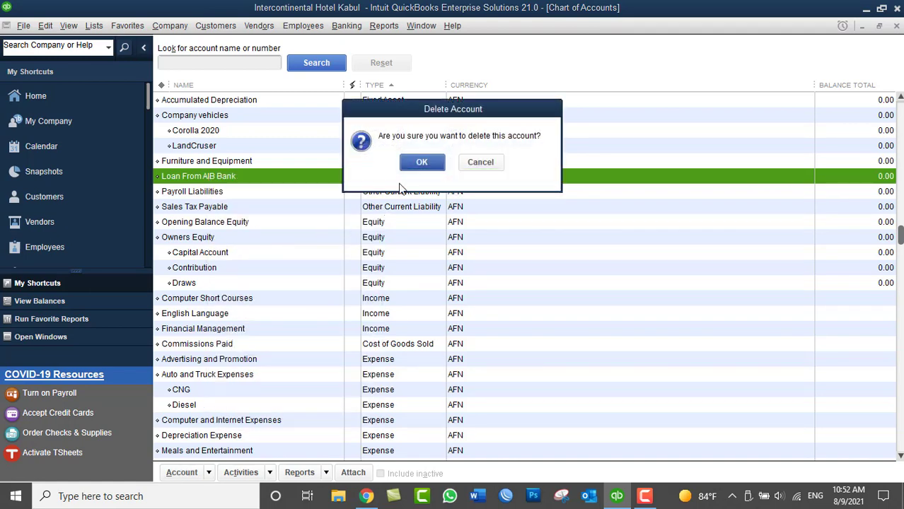
pyautogui.click(424, 161)
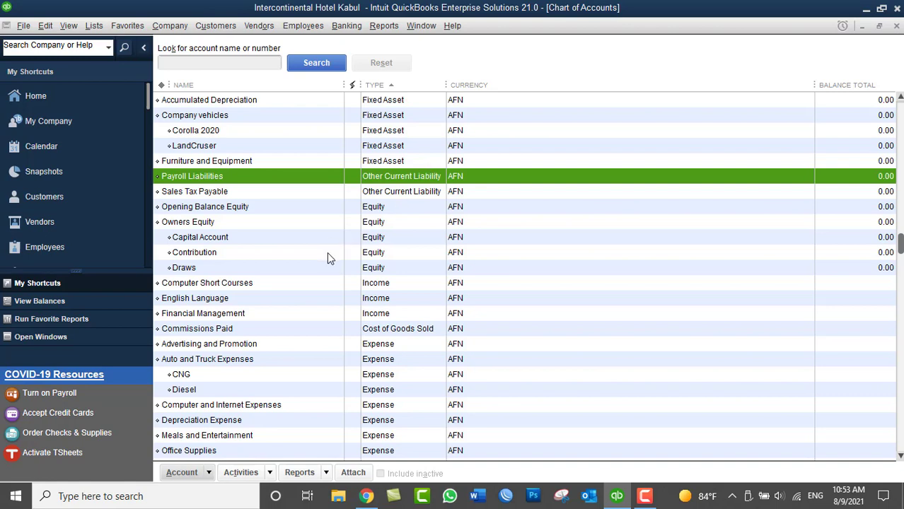
# - Review the complete chart of accounts from the bank accounts to the last entries and minimize the program to the desktop
pyautogui.scroll(2, 328, 257)
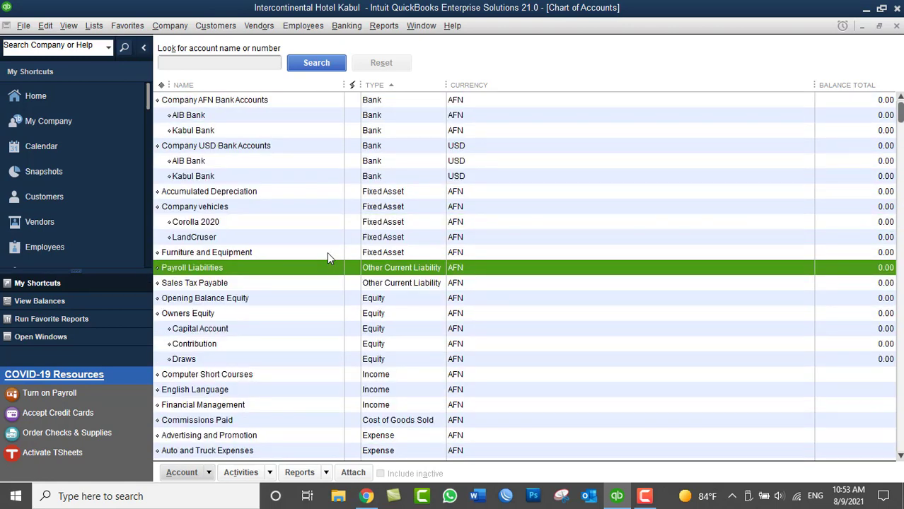
pyautogui.scroll(-5, 326, 252)
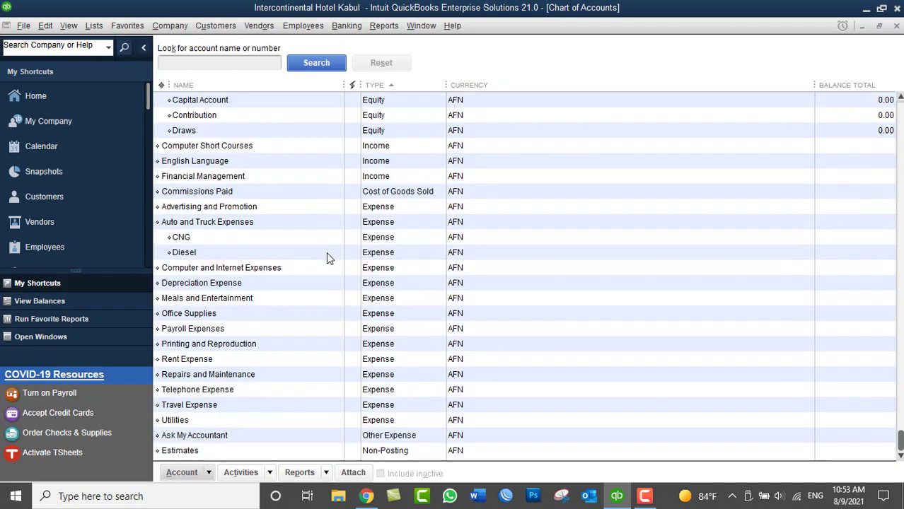
pyautogui.scroll(5, 326, 251)
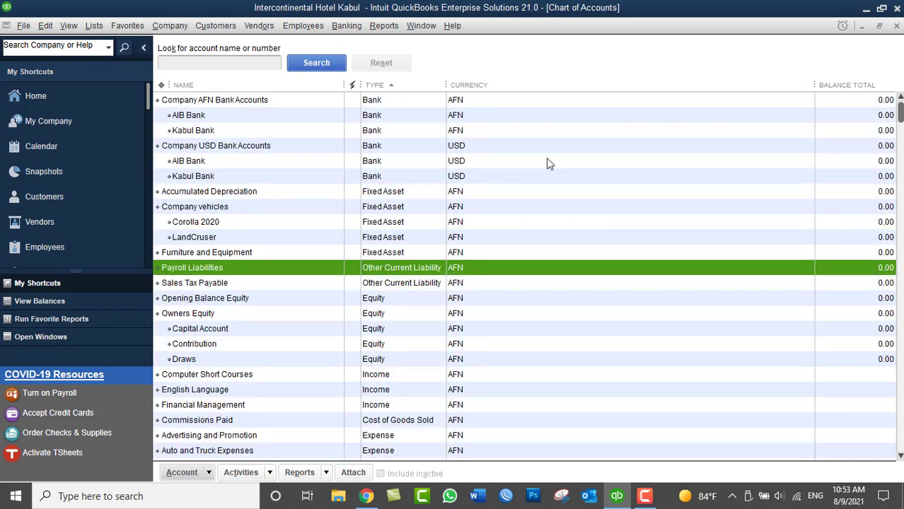
pyautogui.click(617, 495)
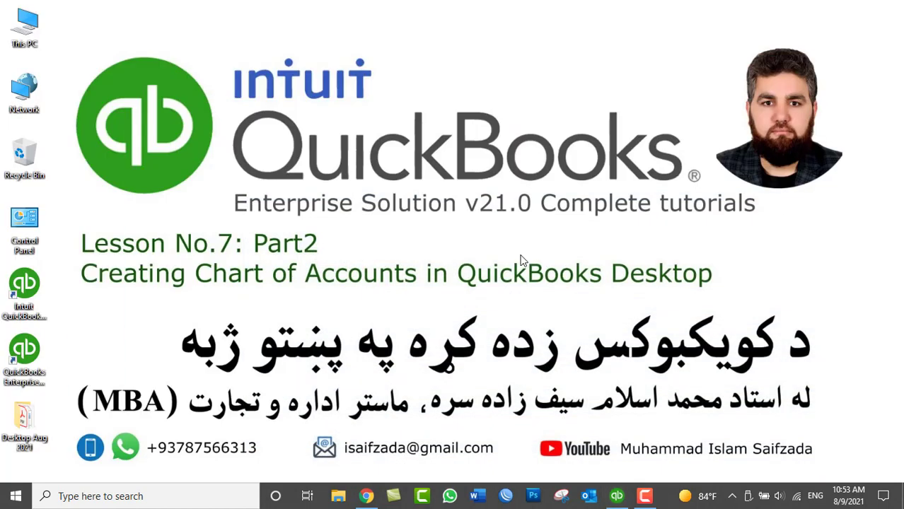
pyautogui.rightClick(494, 225)
pyautogui.click(516, 261)
pyautogui.moveTo(70, 428); pyautogui.dragTo(270, 482)
pyautogui.moveTo(310, 436); pyautogui.dragTo(500, 476)
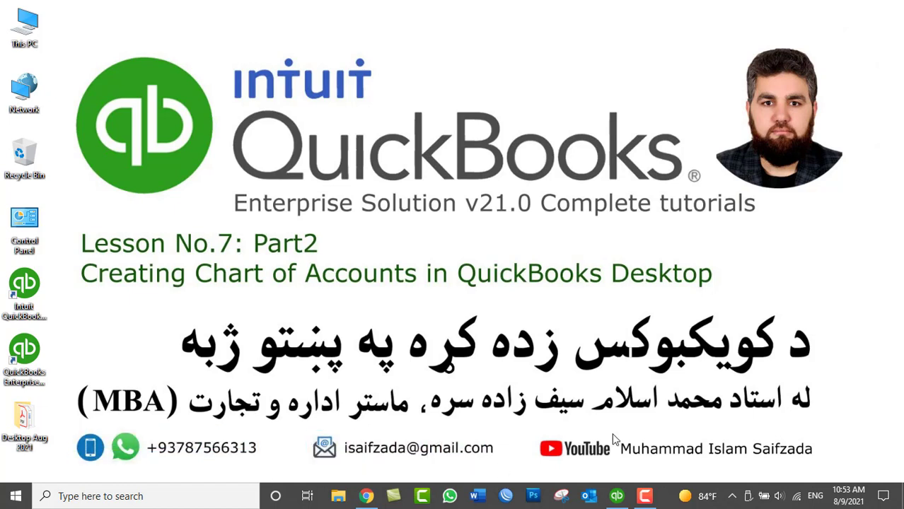